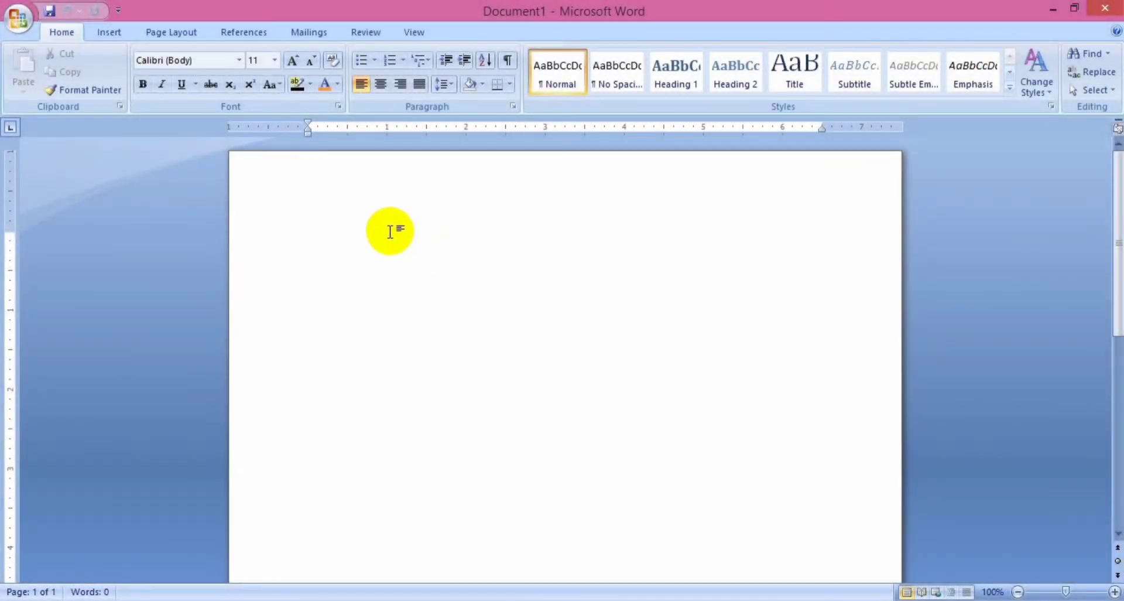
Switch the blank page's orientation to Landscape.
{"action": "left_click", "coordinate": [160, 38]}
{"action": "left_click", "coordinate": [157, 99]}
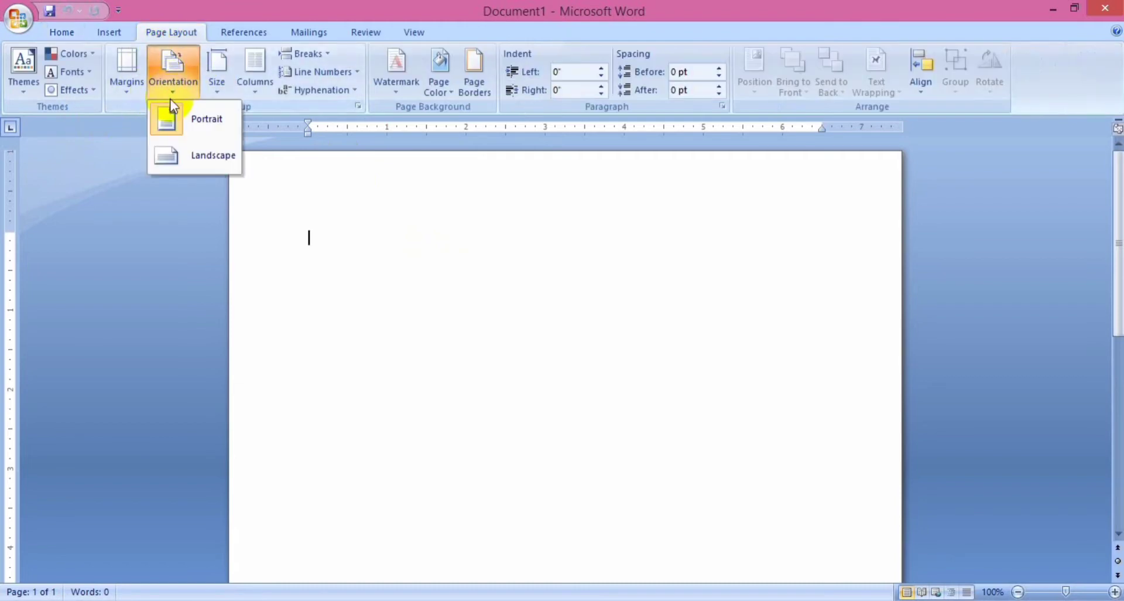
{"action": "left_click", "coordinate": [169, 156]}
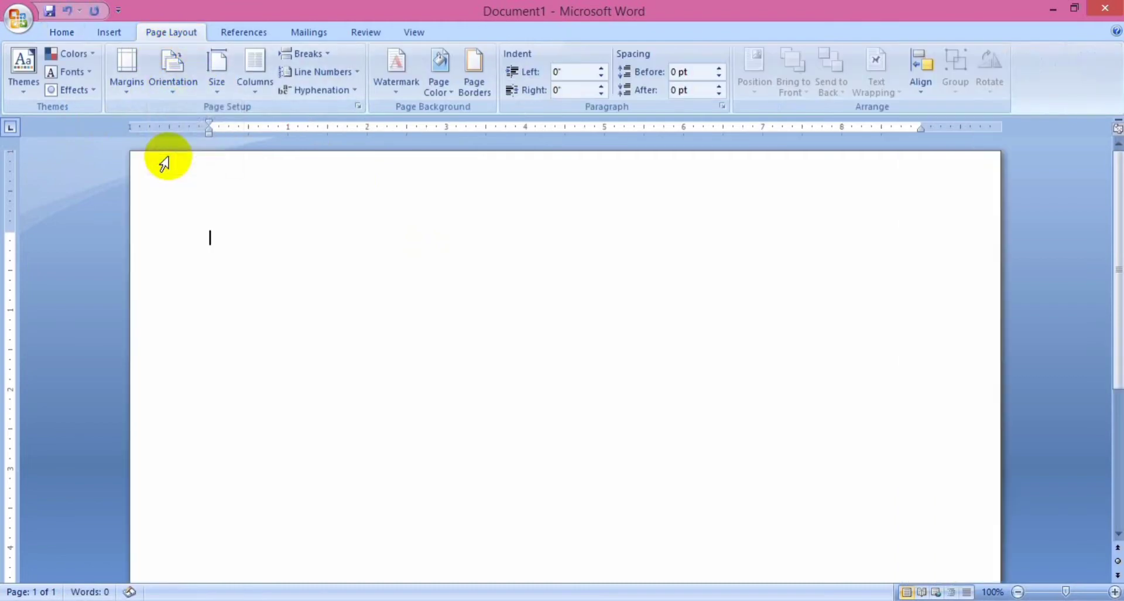
{"action": "left_click", "coordinate": [181, 92]}
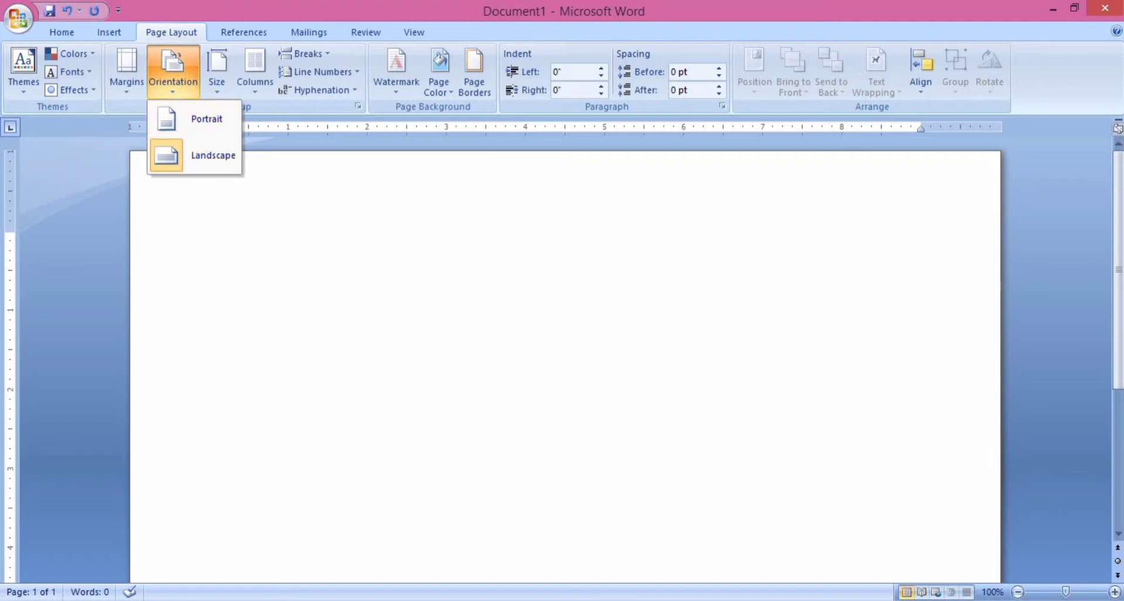
Apply a blue theme swatch as the Page Color.
{"action": "left_click", "coordinate": [223, 154]}
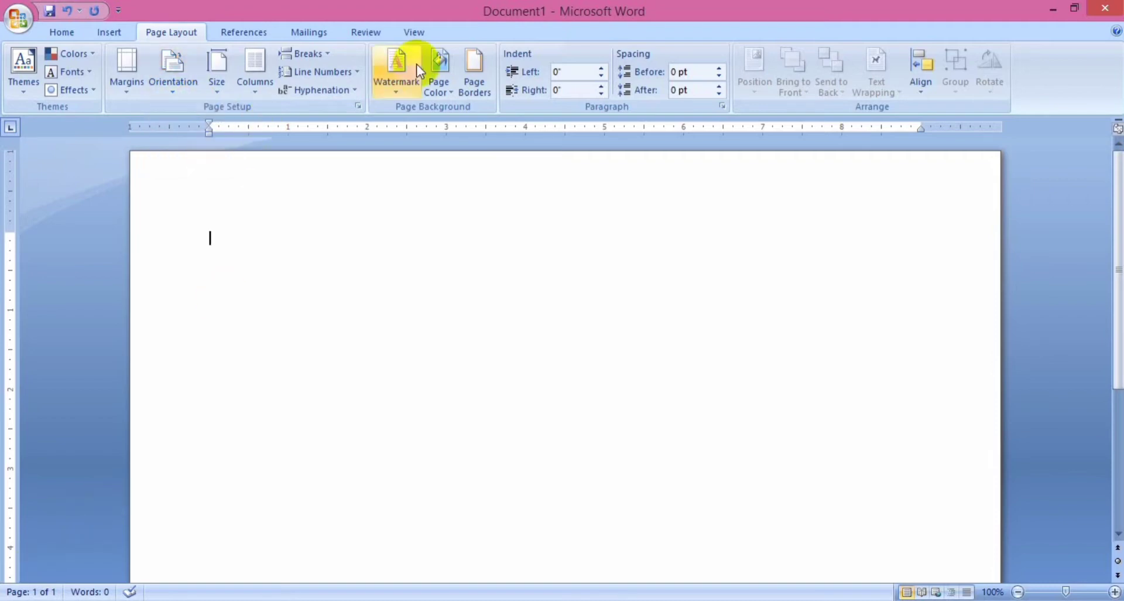
{"action": "left_click", "coordinate": [445, 93]}
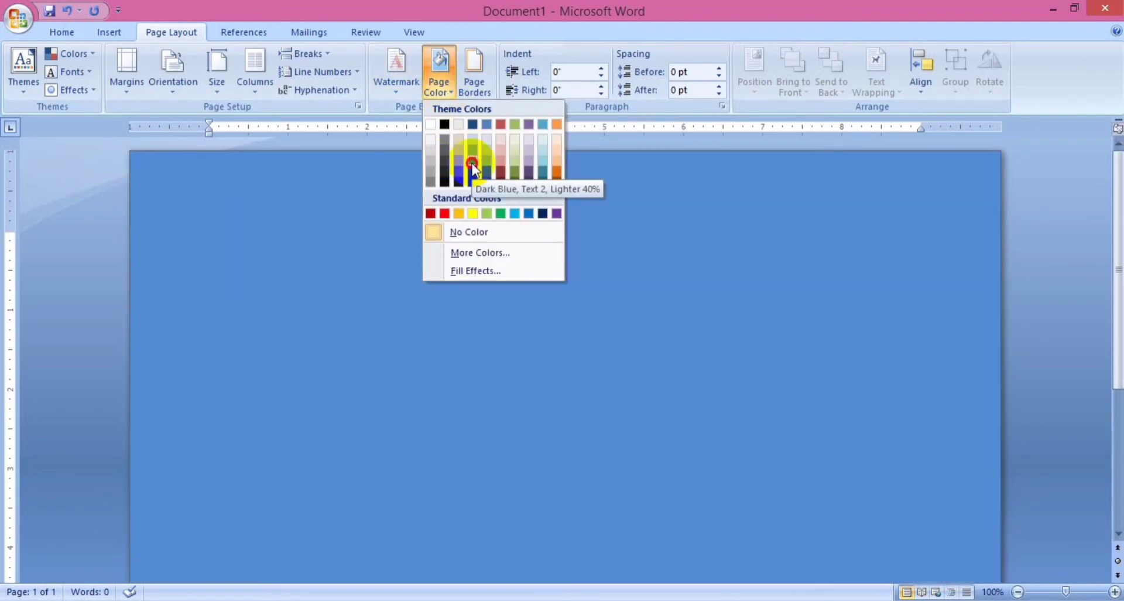
{"action": "left_click", "coordinate": [473, 168]}
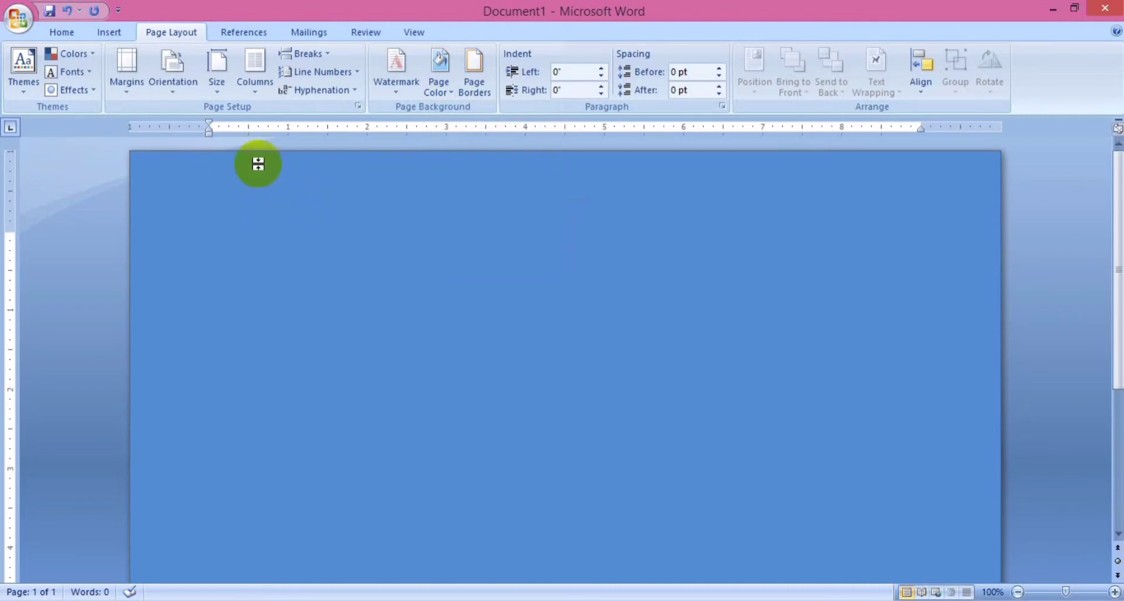
{"action": "left_click", "coordinate": [444, 88]}
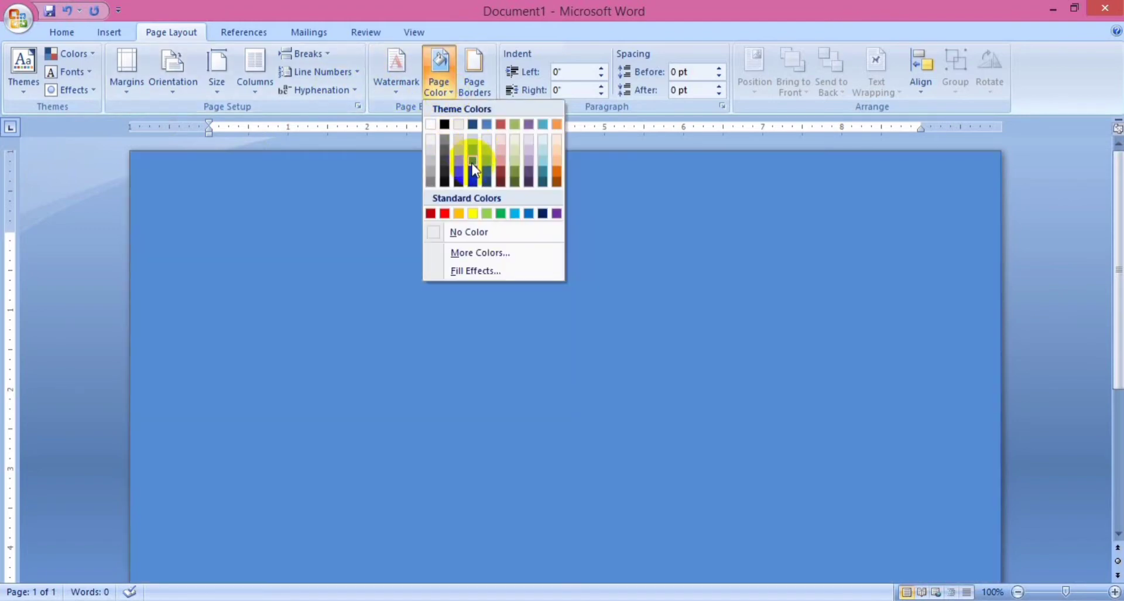
{"action": "left_click", "coordinate": [473, 158]}
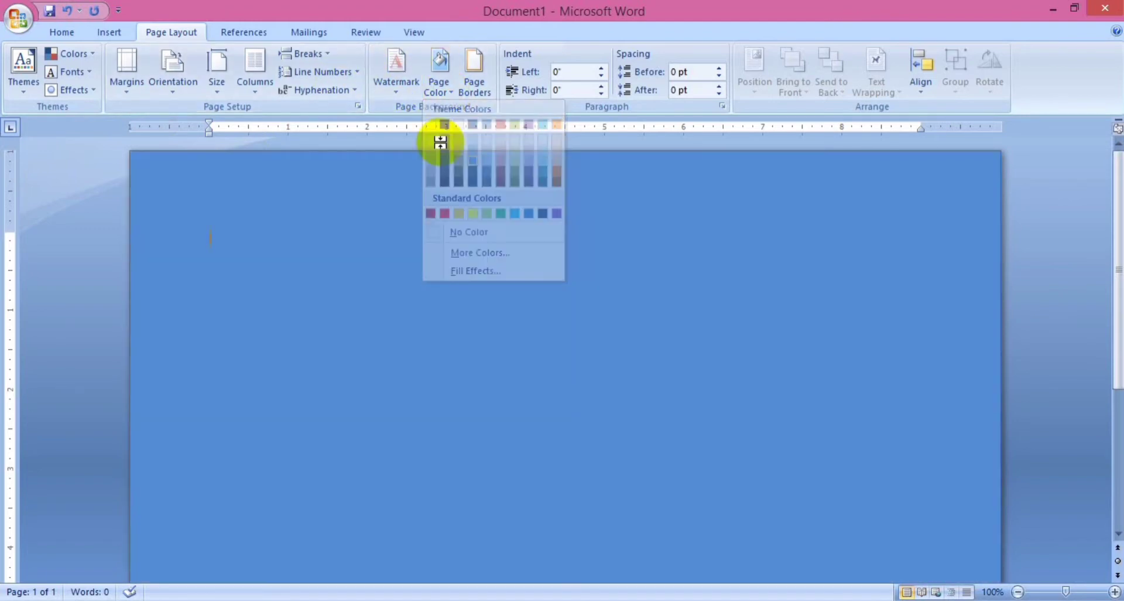
{"action": "left_click", "coordinate": [129, 33]}
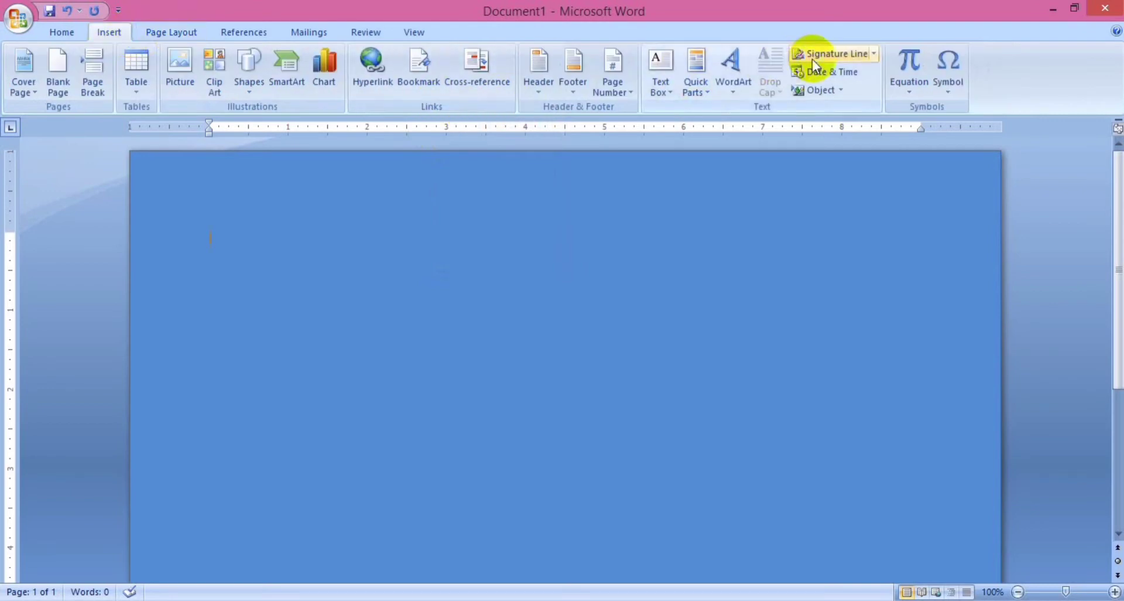
Insert a WordArt heading reading 'Garo Computer Institute'.
{"action": "left_click", "coordinate": [739, 86]}
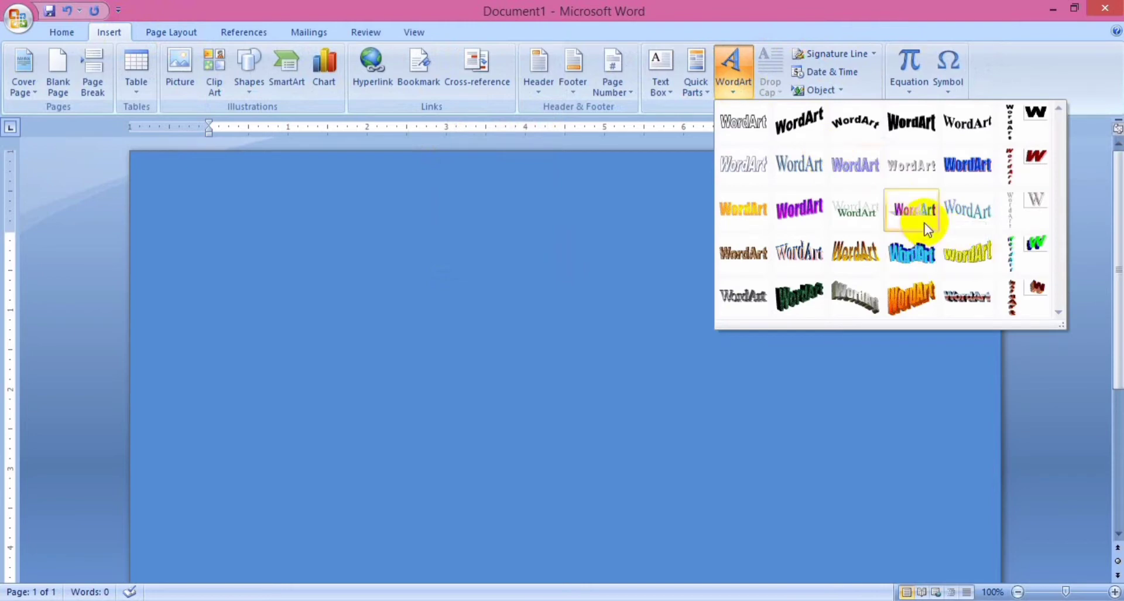
{"action": "left_click", "coordinate": [966, 165]}
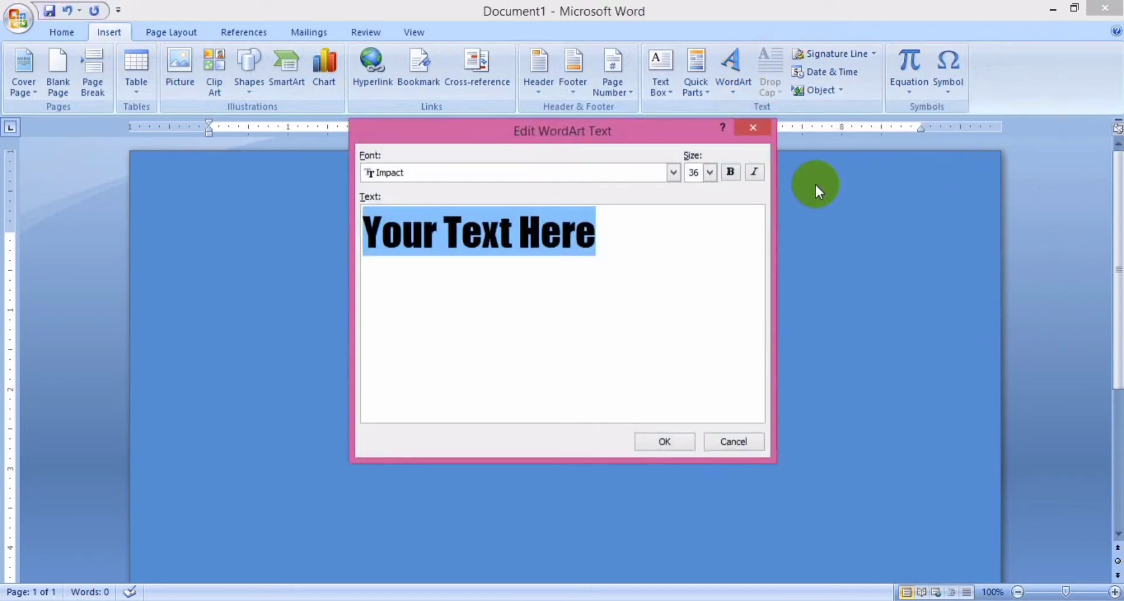
{"action": "key", "text": "BackSpace"}
{"action": "type", "text": "Ga"}
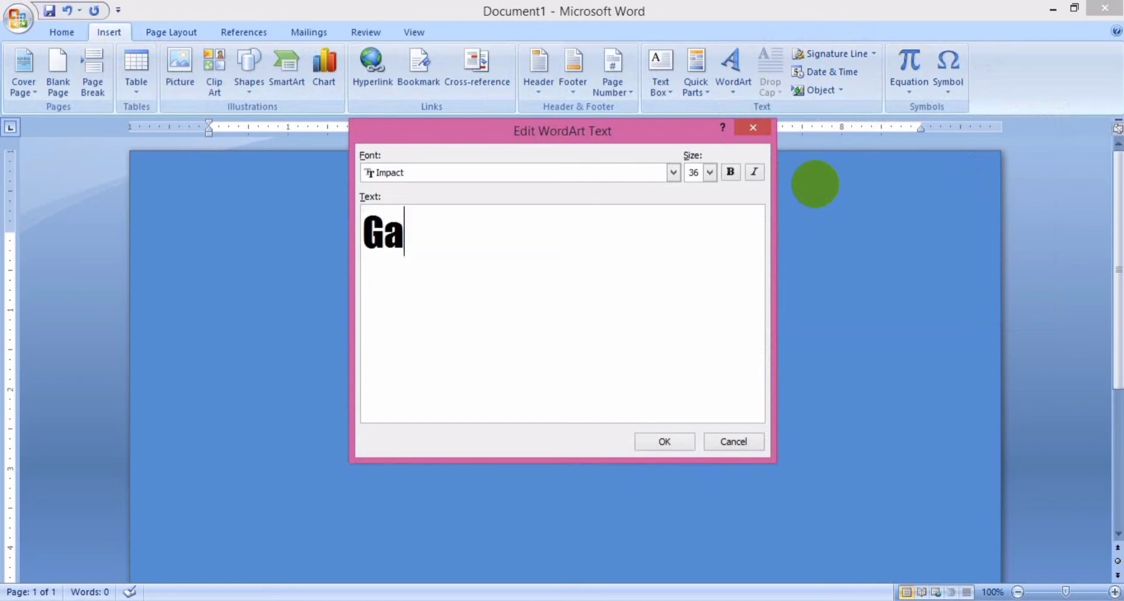
{"action": "type", "text": "ro Comp"}
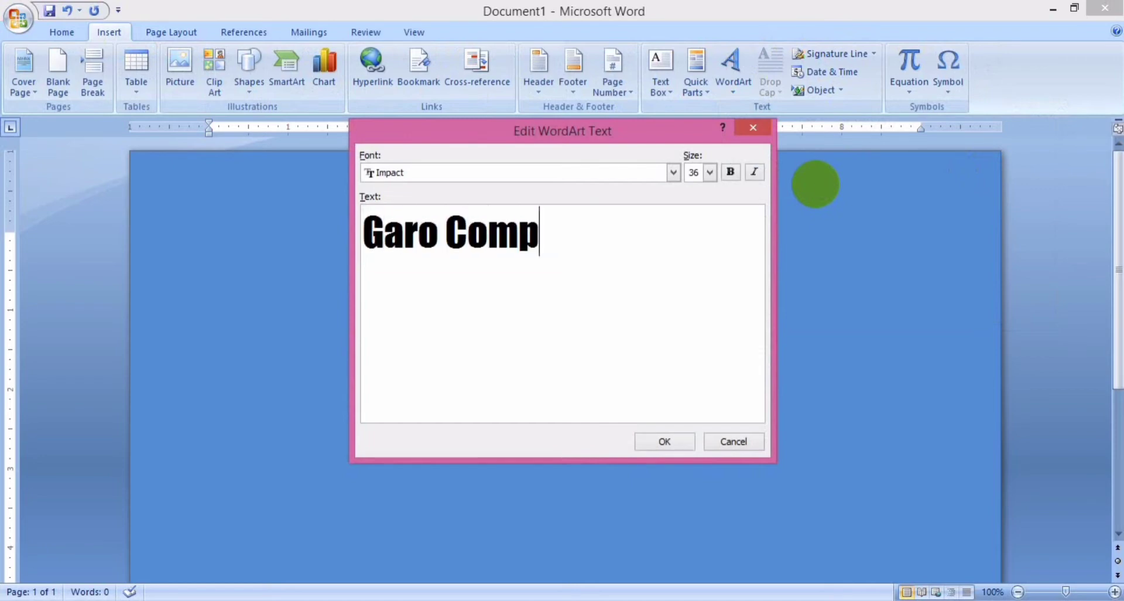
{"action": "type", "text": "uter Ins"}
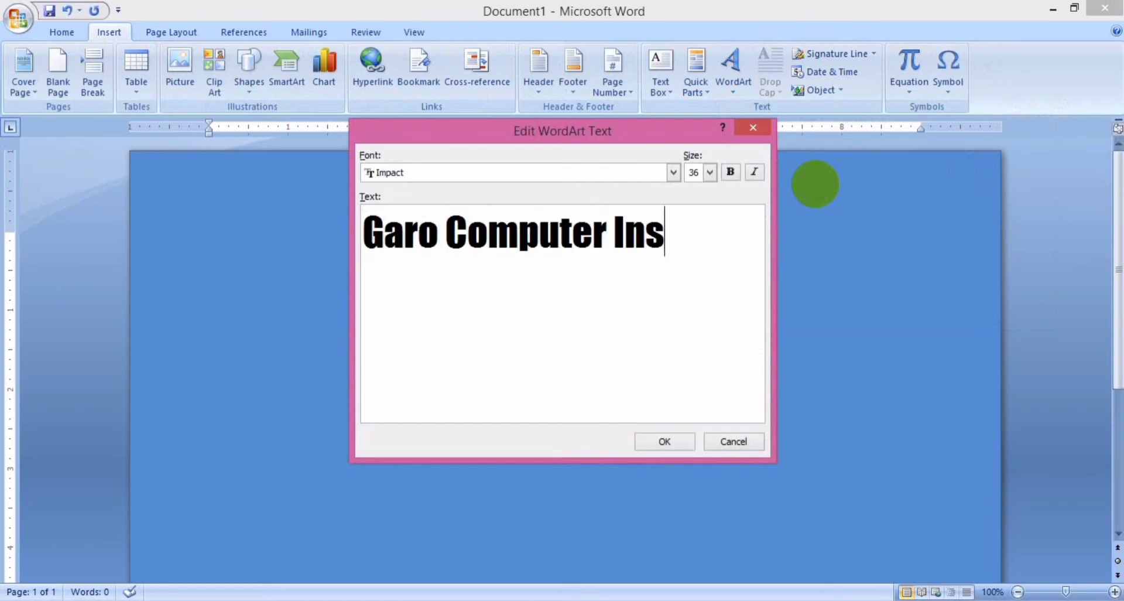
{"action": "type", "text": "ti"}
{"action": "key", "text": "BackSpace"}
{"action": "type", "text": "tute"}
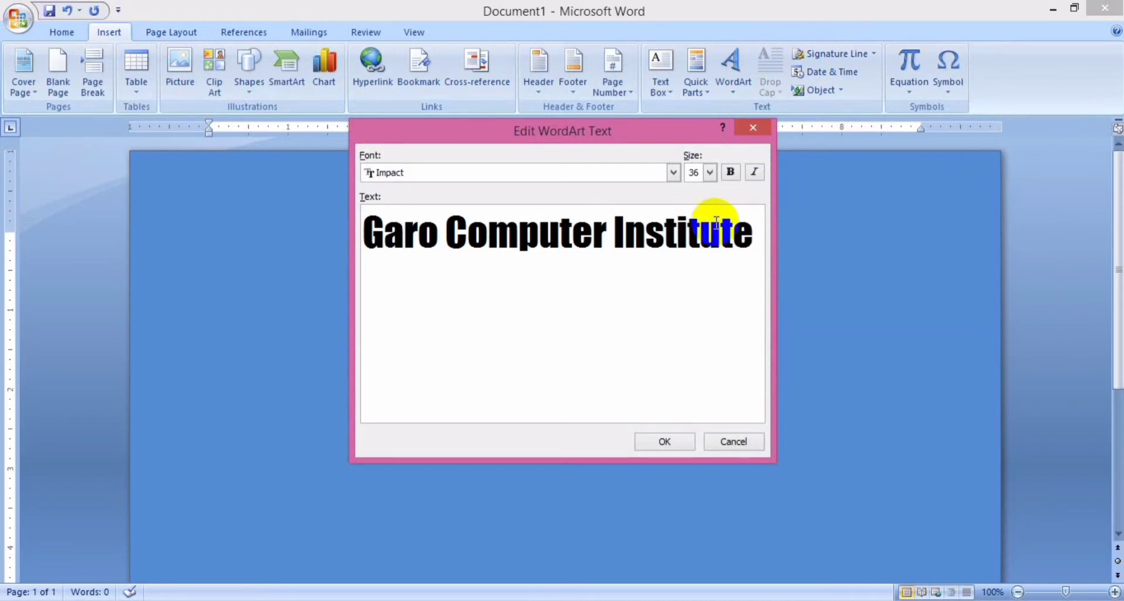
{"action": "left_click", "coordinate": [664, 440]}
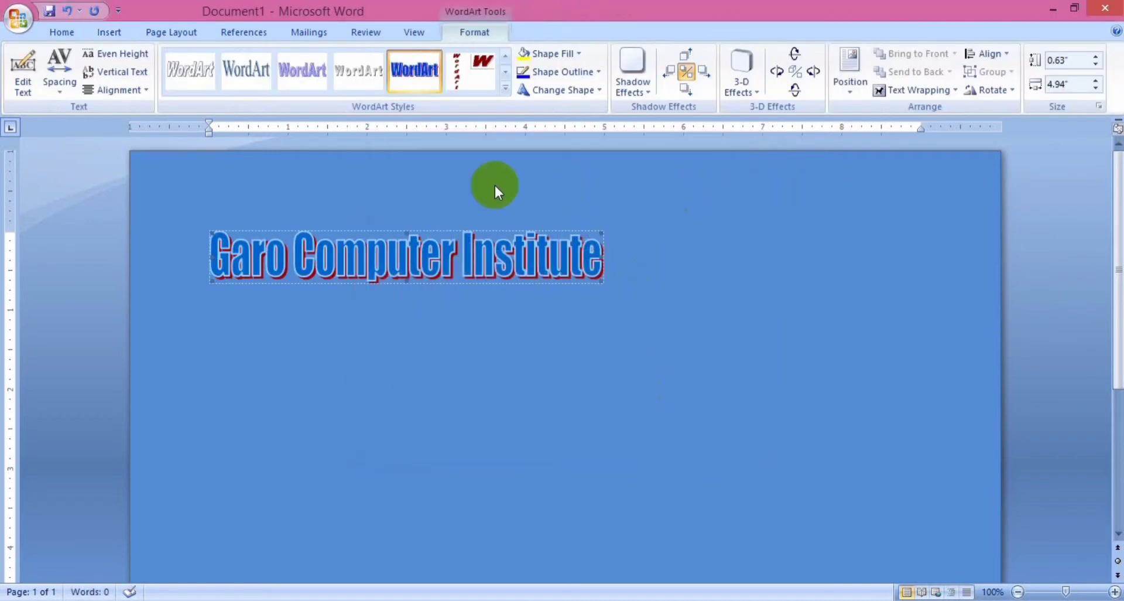
Set the title WordArt to Behind Text, move it to top centre, and enlarge it to 0.84" x 5.26".
{"action": "mouse_move", "coordinate": [488, 252]}
{"action": "left_mouse_down"}
{"action": "mouse_move", "coordinate": [555, 258]}
{"action": "mouse_move", "coordinate": [655, 241]}
{"action": "left_mouse_up"}
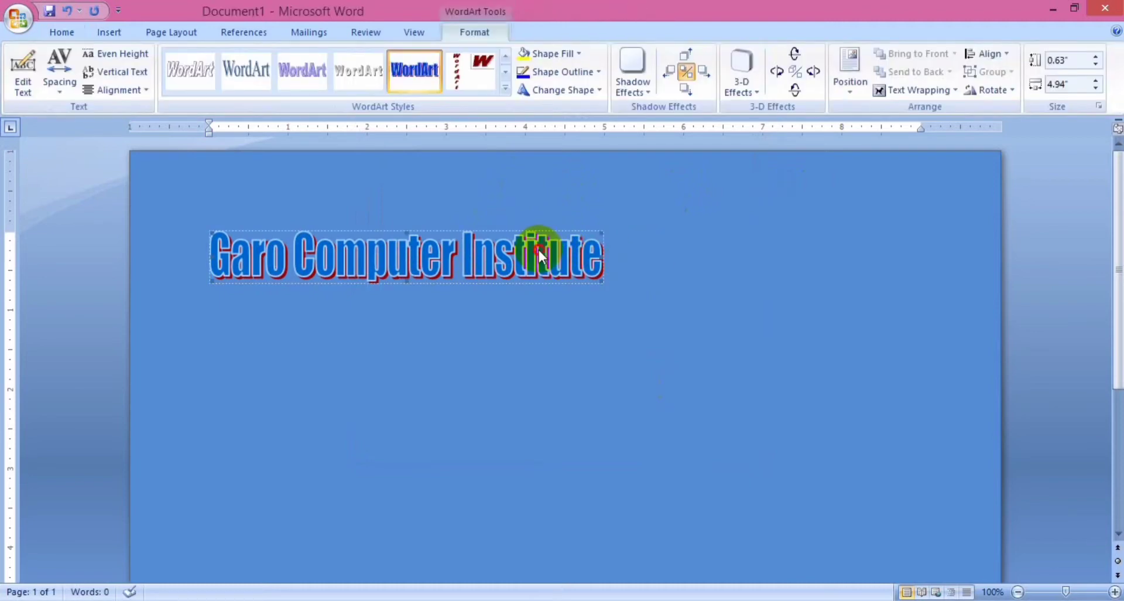
{"action": "left_click", "coordinate": [654, 241]}
{"action": "left_click", "coordinate": [572, 255]}
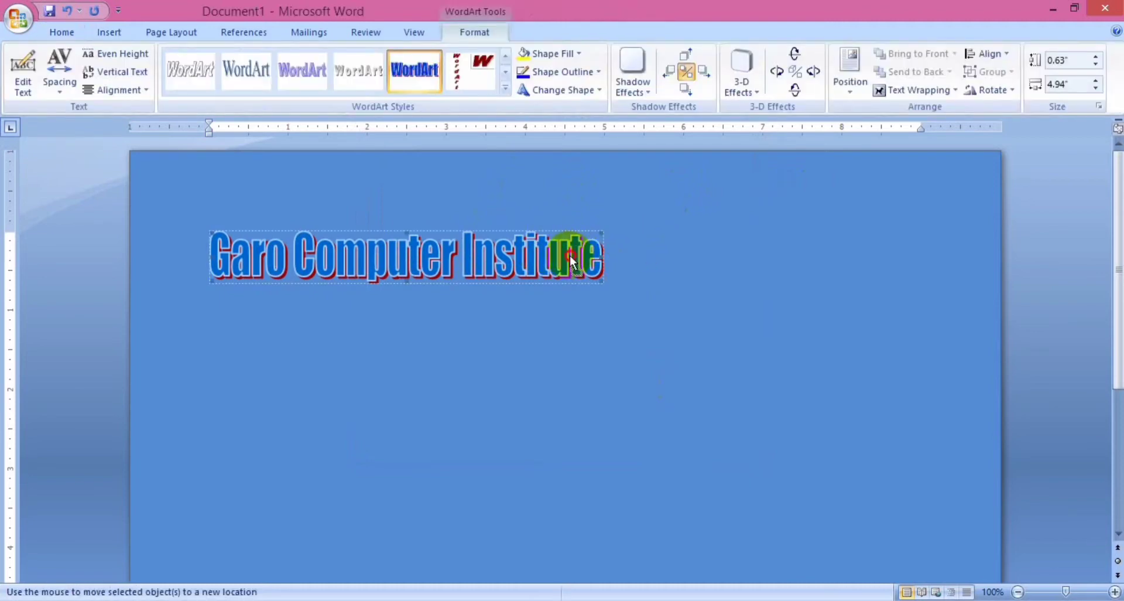
{"action": "left_click", "coordinate": [649, 246]}
{"action": "left_click", "coordinate": [583, 258]}
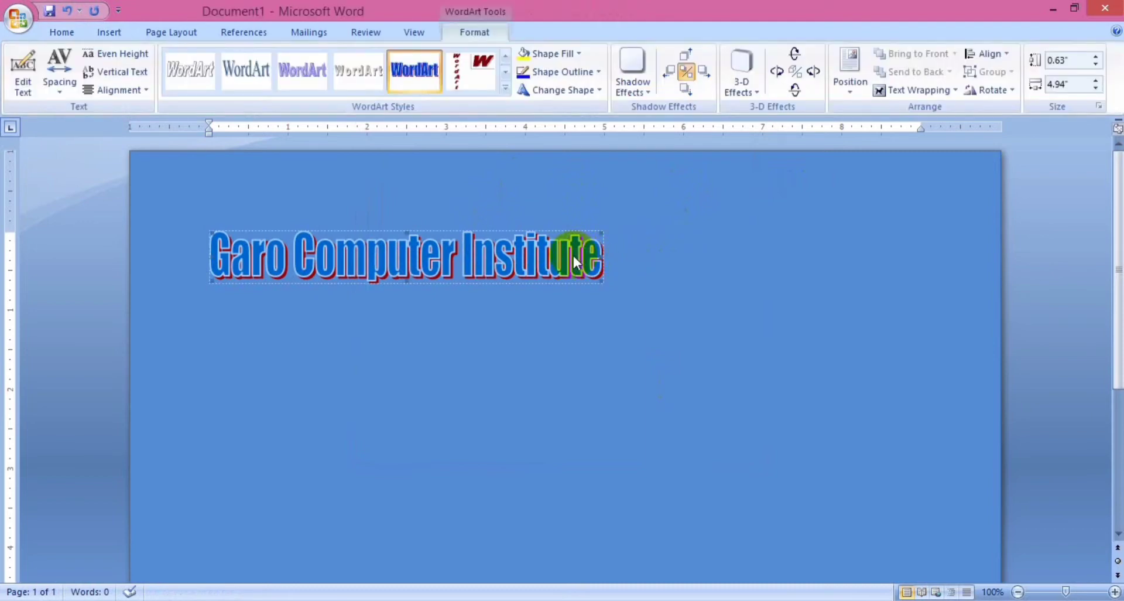
{"action": "left_click", "coordinate": [901, 92]}
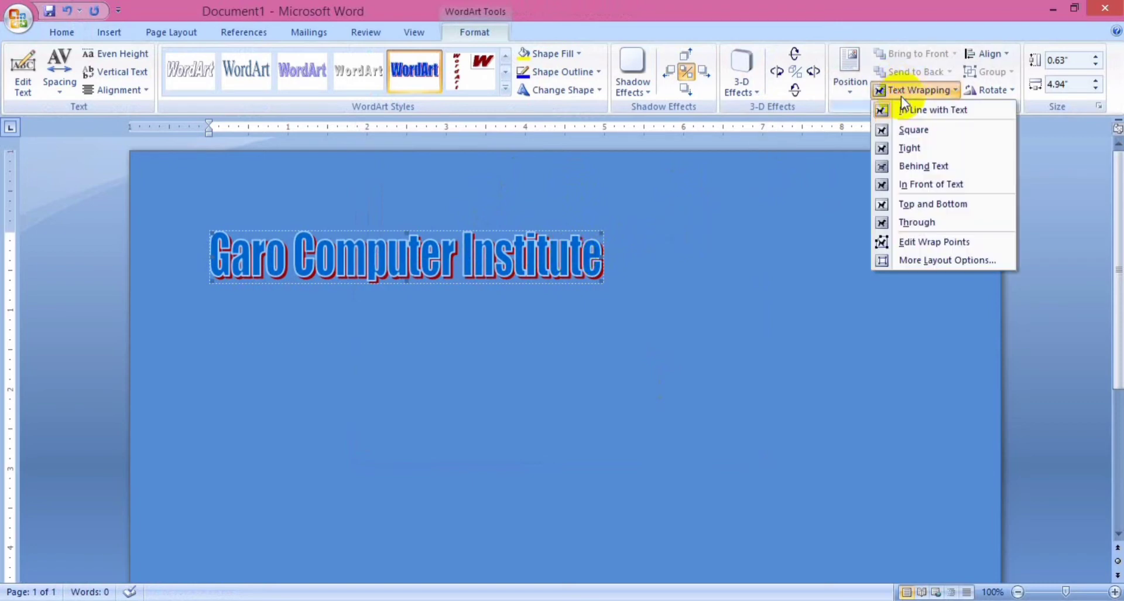
{"action": "left_click", "coordinate": [905, 164]}
{"action": "left_click_drag", "start_coordinate": [542, 248], "coordinate": [646, 181]}
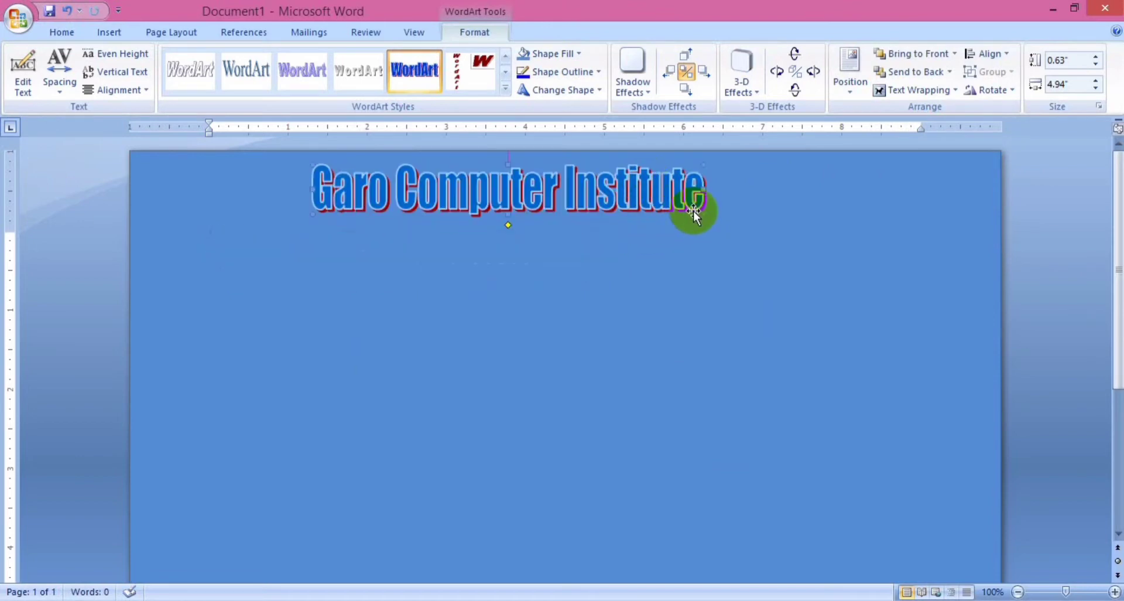
{"action": "left_click_drag", "start_coordinate": [710, 221], "coordinate": [729, 233]}
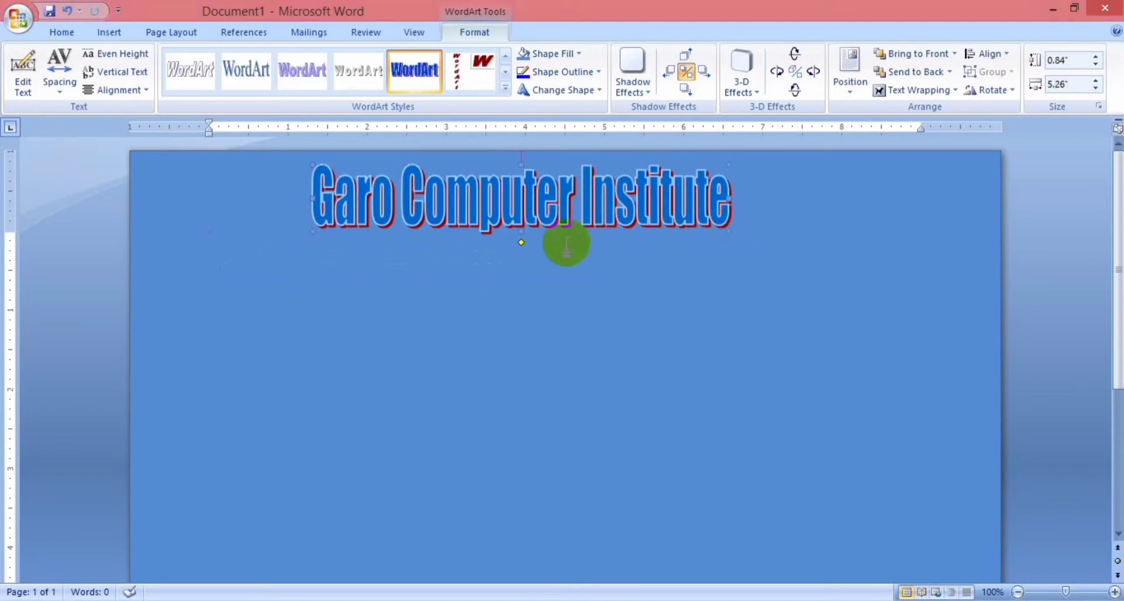
Type the institute's postal address, its e-mail line, and a 'Contact us:' line with phone numbers.
{"action": "left_click", "coordinate": [271, 267]}
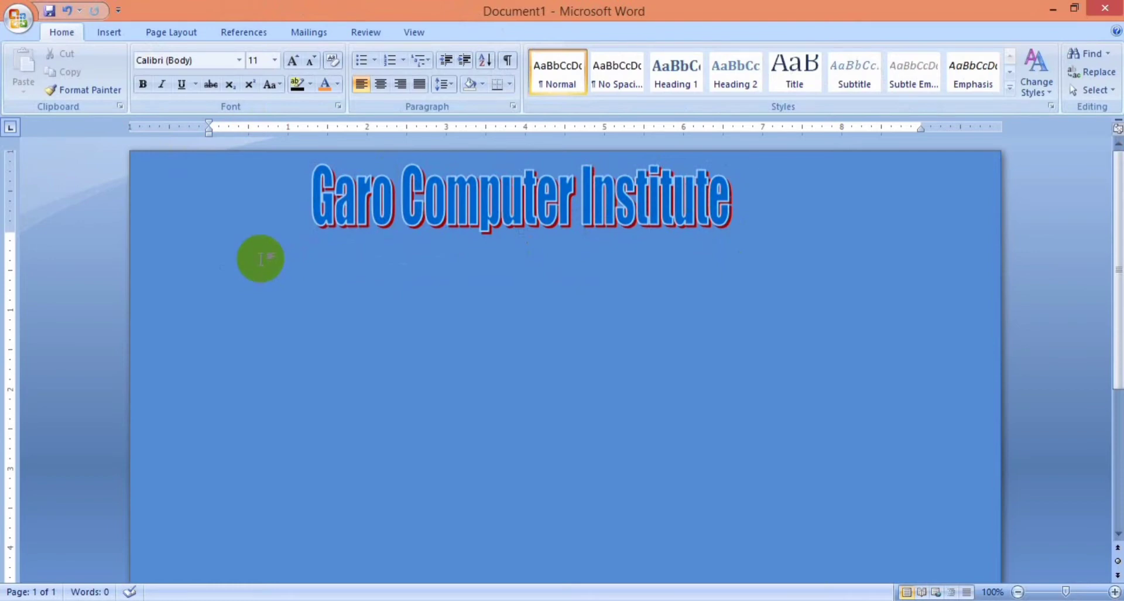
{"action": "type", "text": "Wi"}
{"action": "type", "text": "lliamna"}
{"action": "type", "text": "gar,Eas"}
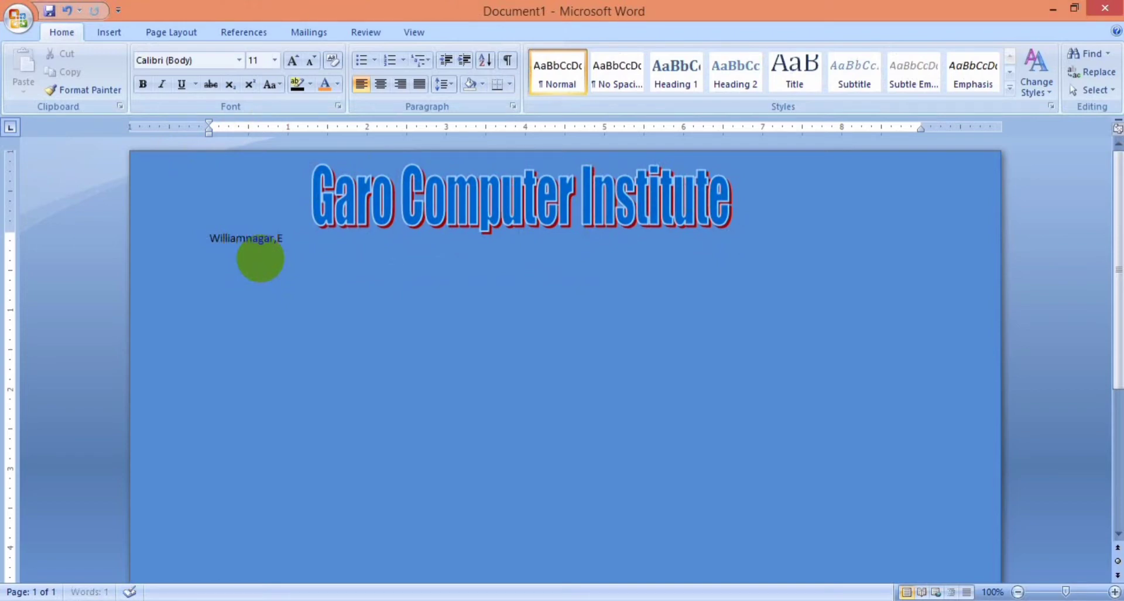
{"action": "type", "text": "t GAro Hi"}
{"action": "type", "text": "lls"}
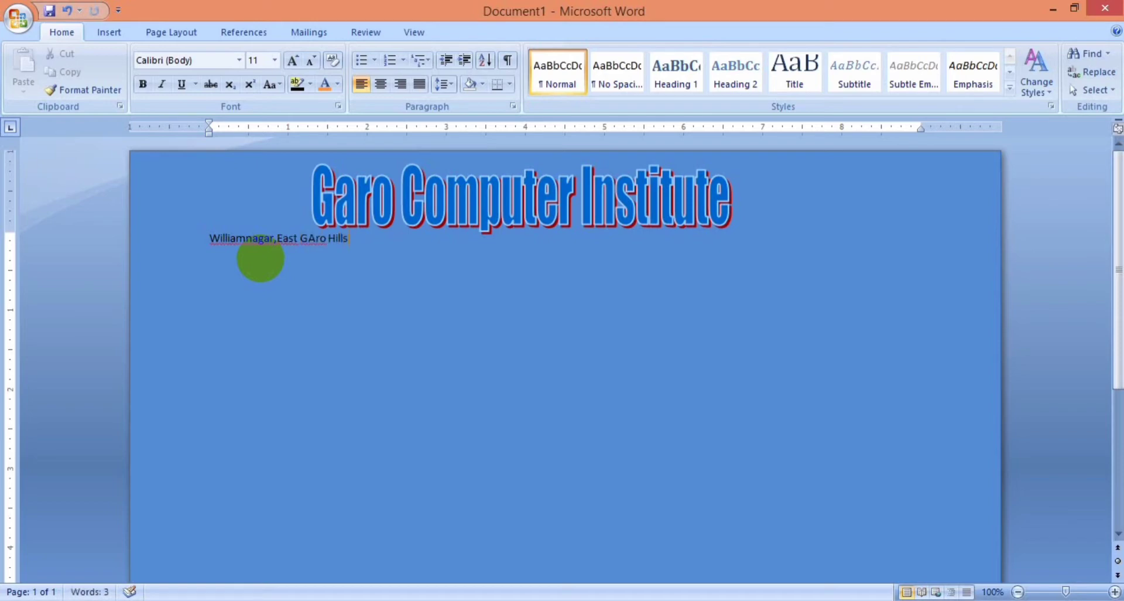
{"action": "key", "text": "BackSpace"}
{"action": "key", "text": "BackSpace"}
{"action": "key", "text": "BackSpace"}
{"action": "key", "text": "BackSpace"}
{"action": "key", "text": "BackSpace"}
{"action": "key", "text": "BackSpace"}
{"action": "key", "text": "BackSpace"}
{"action": "key", "text": "BackSpace"}
{"action": "type", "text": "a"}
{"action": "type", "text": "ro Hills"}
{"action": "type", "text": ", Me"}
{"action": "type", "text": "ghalaya"}
{"action": "type", "text": ",7"}
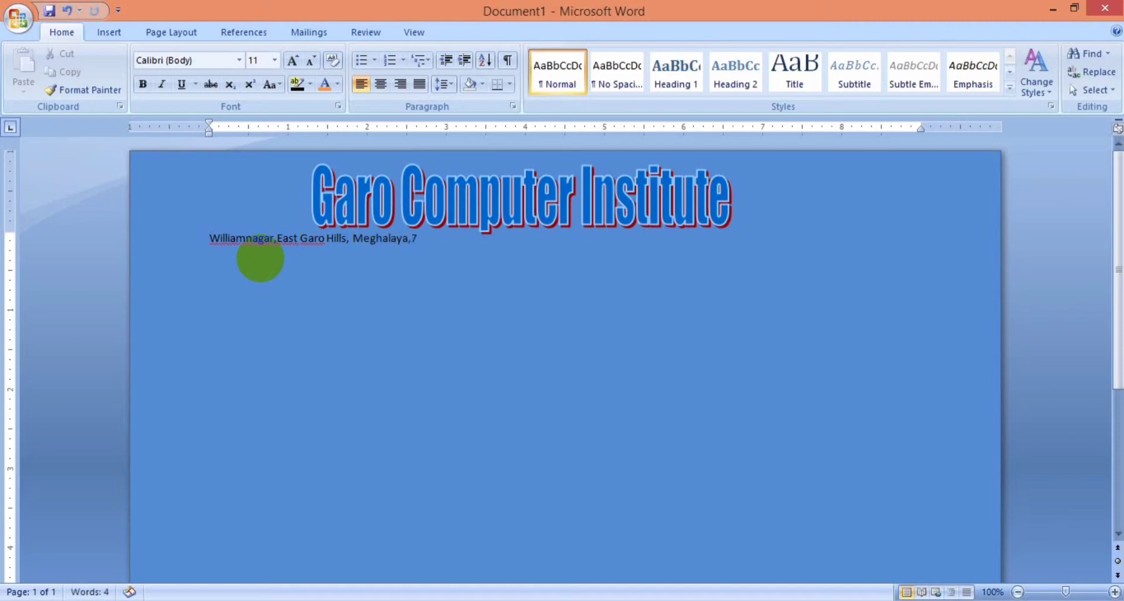
{"action": "type", "text": "94111 "}
{"action": "type", "text": "ema"}
{"action": "key", "text": "BackSpace"}
{"action": "key", "text": "BackSpace"}
{"action": "key", "text": "BackSpace"}
{"action": "key", "text": "BackSpace"}
{"action": "key", "text": "BackSpace"}
{"action": "type", "text": "e"}
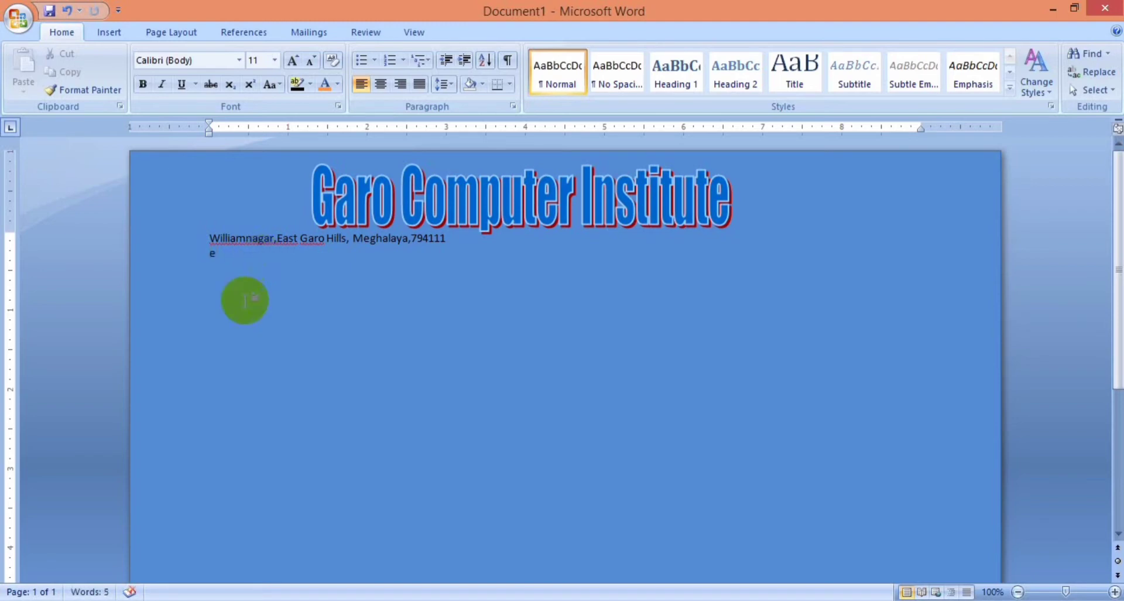
{"action": "type", "text": "-mail us: "}
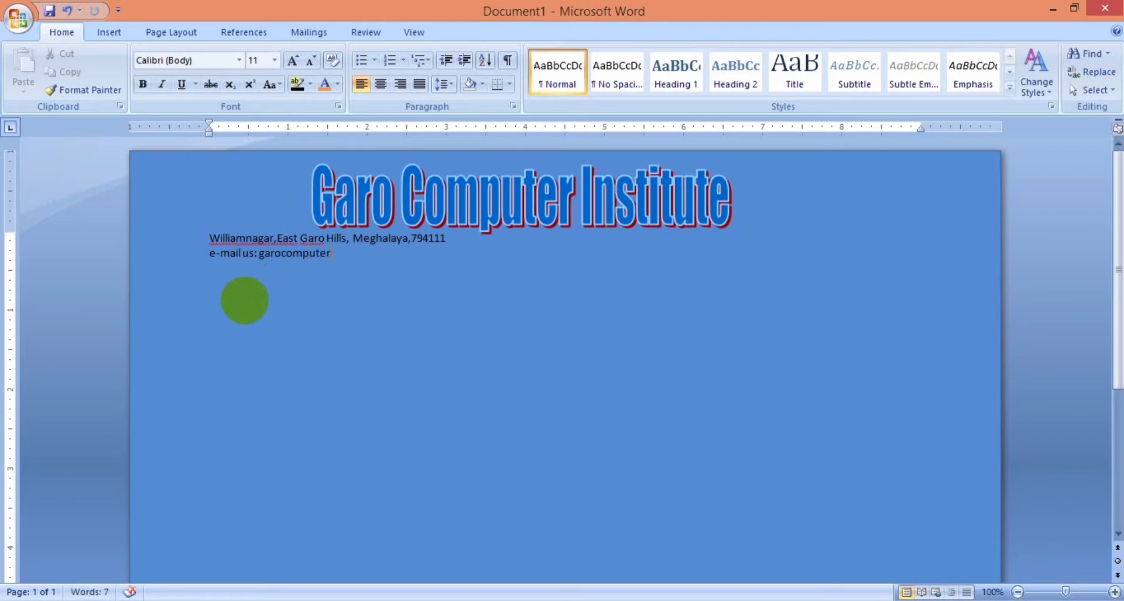
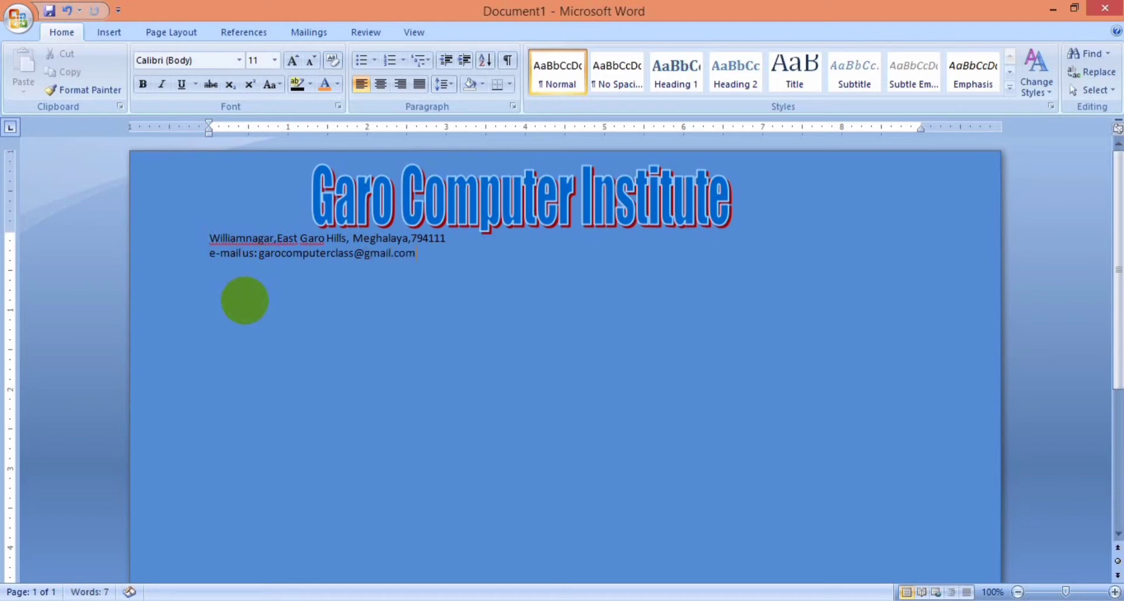
{"action": "key", "text": "Return"}
{"action": "type", "text": "Contact"}
{"action": "type", "text": " us: "}
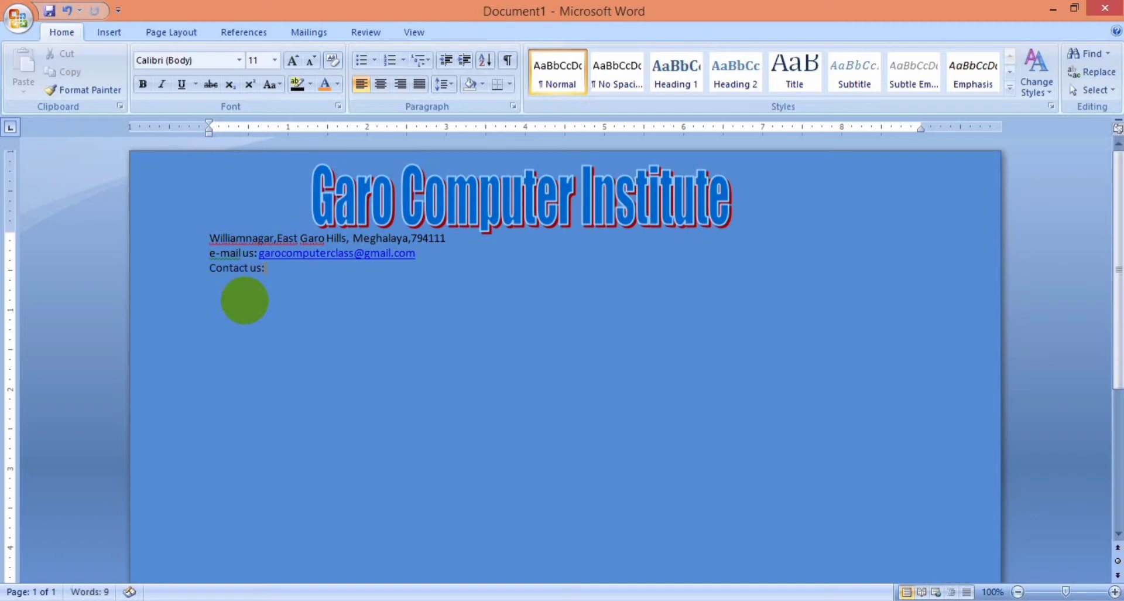
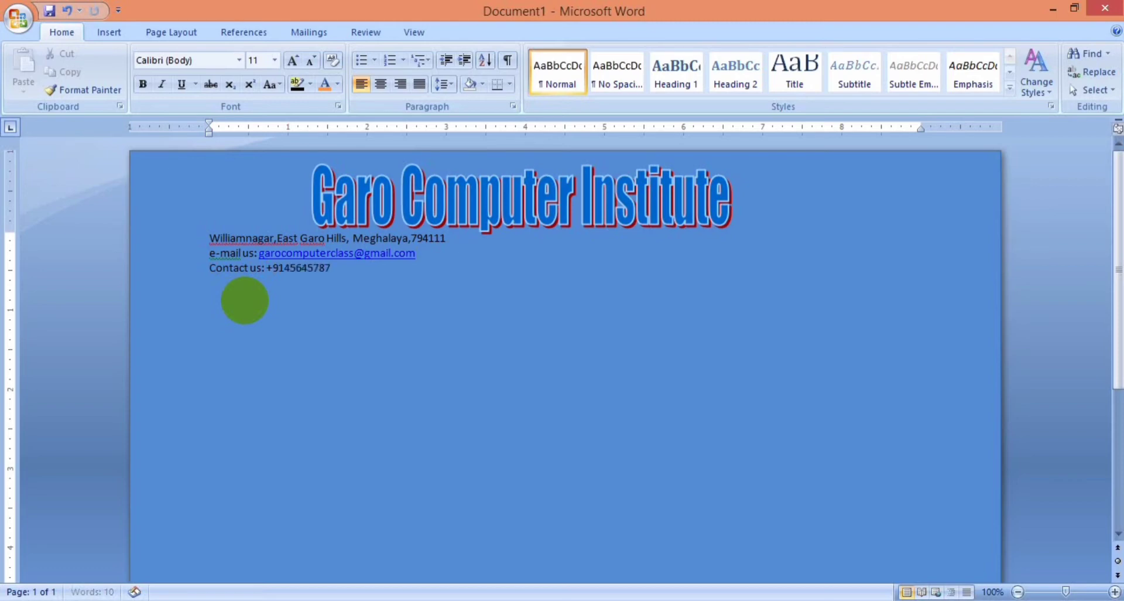
{"action": "type", "text": "456/121"}
{"action": "type", "text": "215245434"}
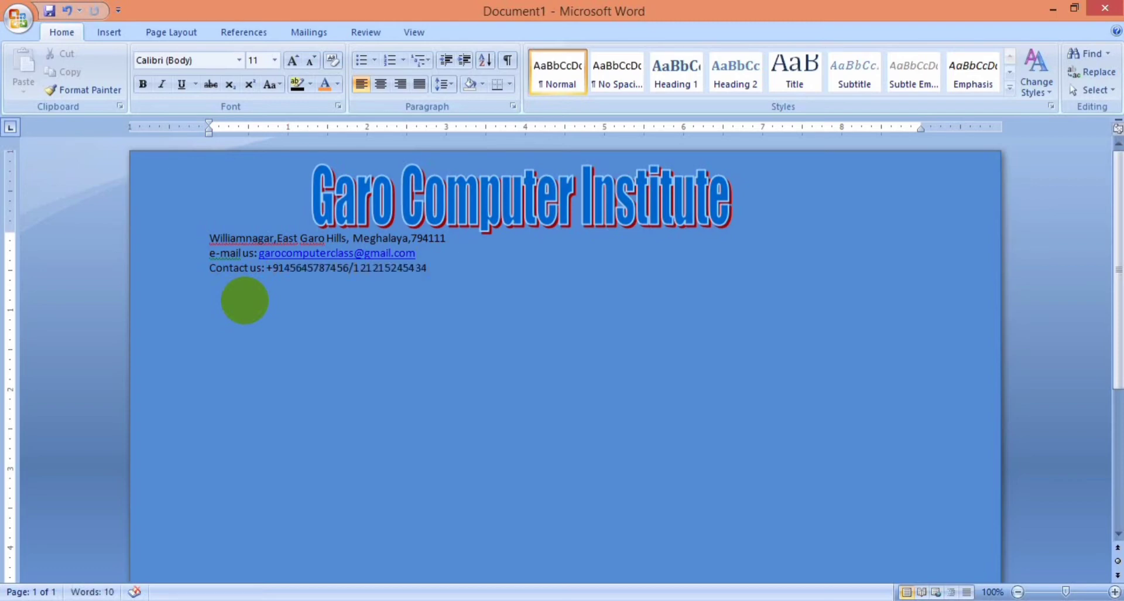
Make the three contact lines bold in Times New Roman.
{"action": "left_click_drag", "start_coordinate": [206, 236], "coordinate": [433, 294]}
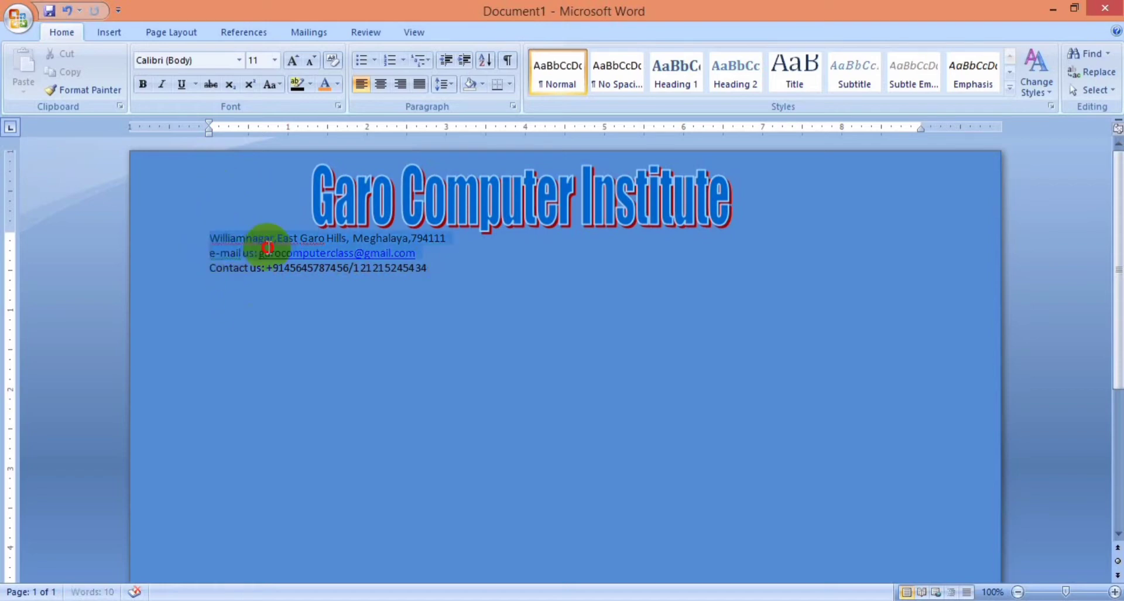
{"action": "left_click", "coordinate": [143, 84]}
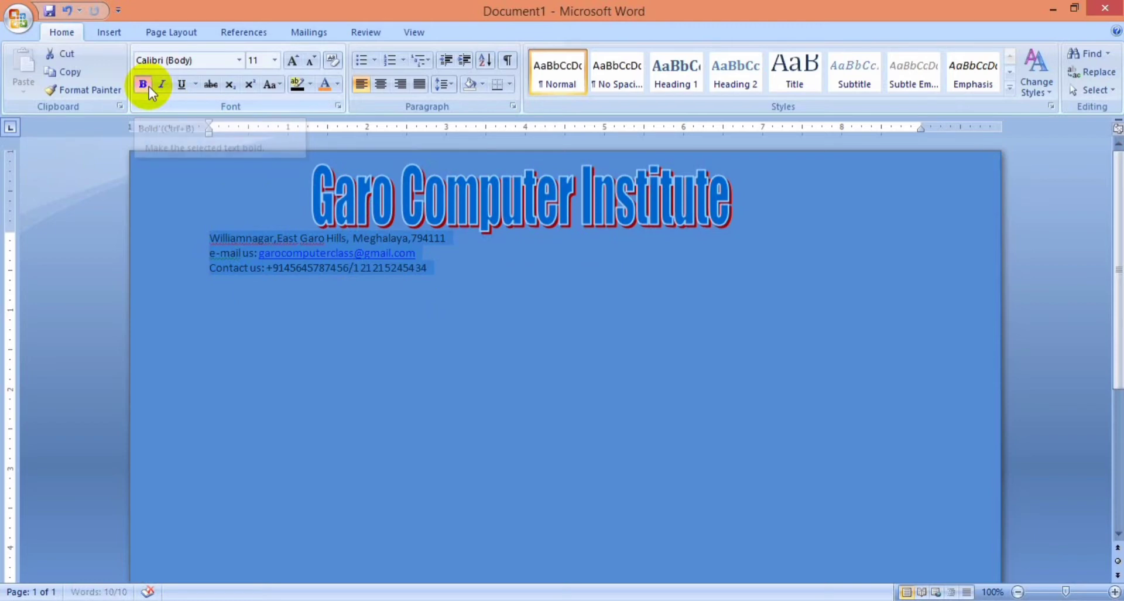
{"action": "left_click", "coordinate": [238, 60]}
{"action": "left_click", "coordinate": [238, 60]}
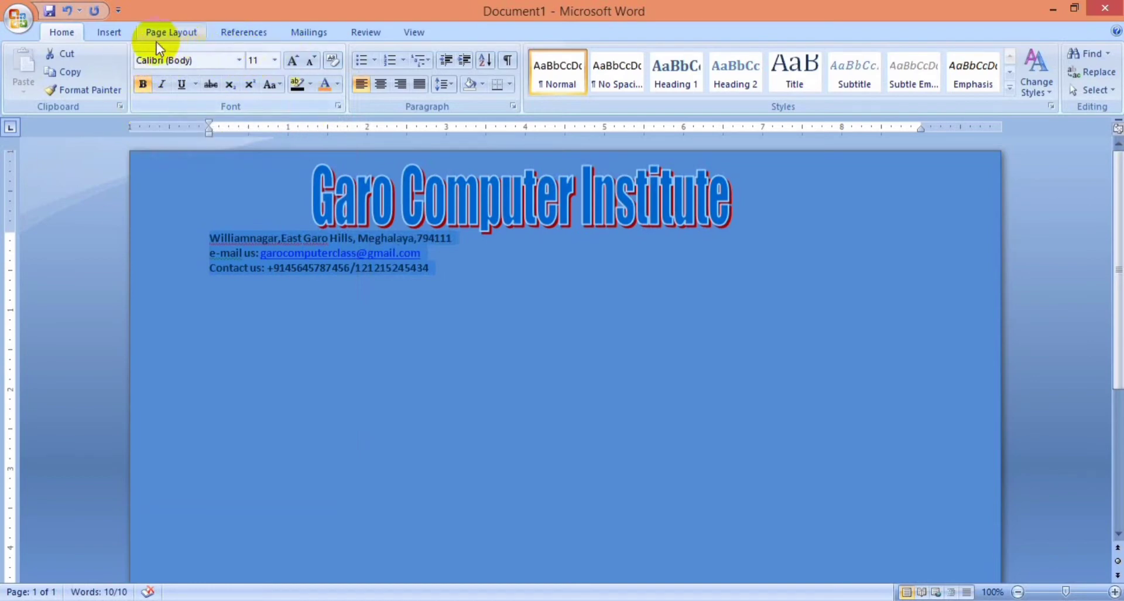
{"action": "left_click", "coordinate": [241, 61]}
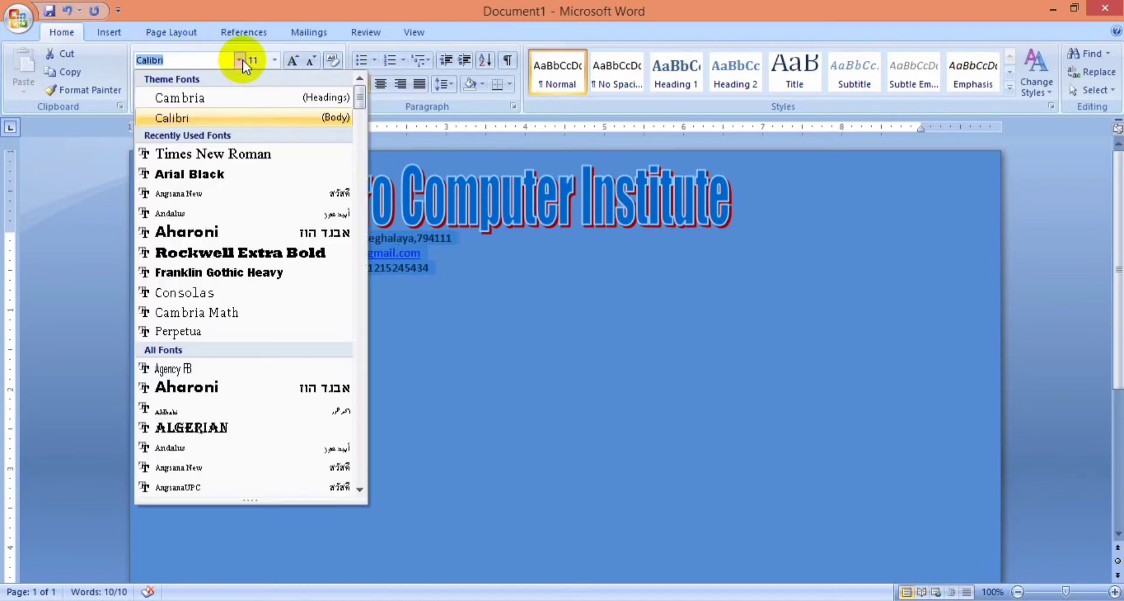
{"action": "left_click", "coordinate": [206, 157]}
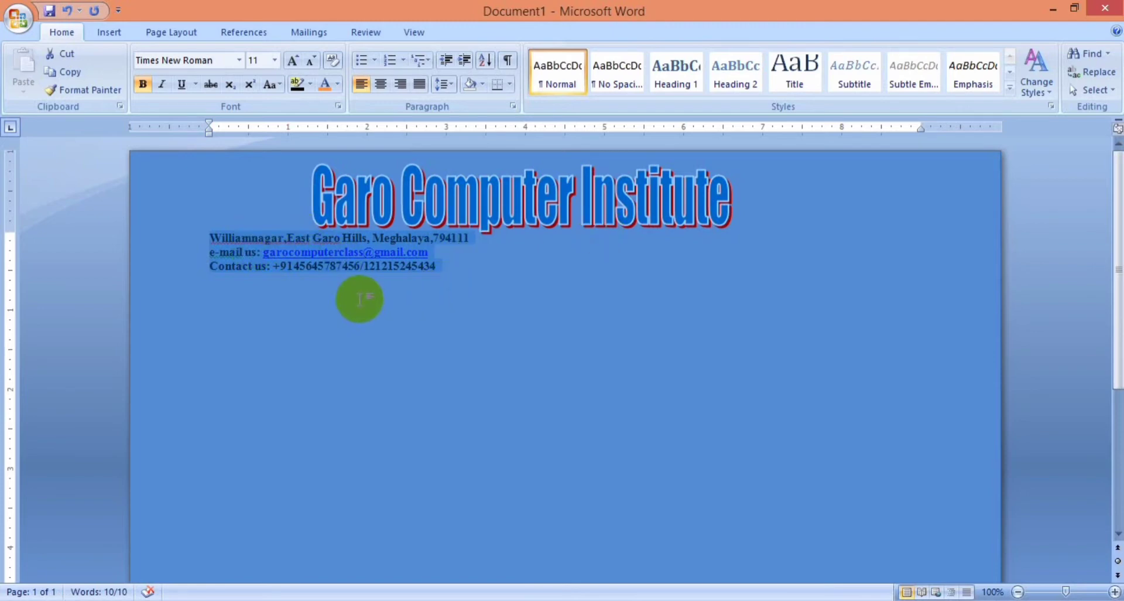
Centre the three contact lines on the page with Ctrl+E.
{"action": "left_click_drag", "start_coordinate": [202, 237], "coordinate": [469, 281]}
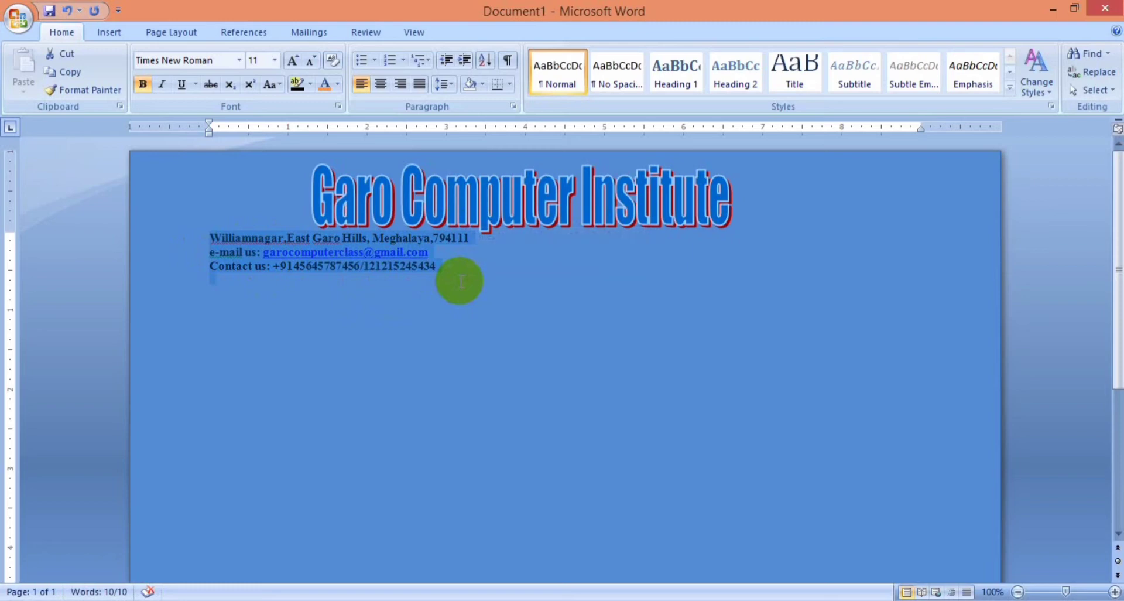
{"action": "key", "text": "ctrl+e"}
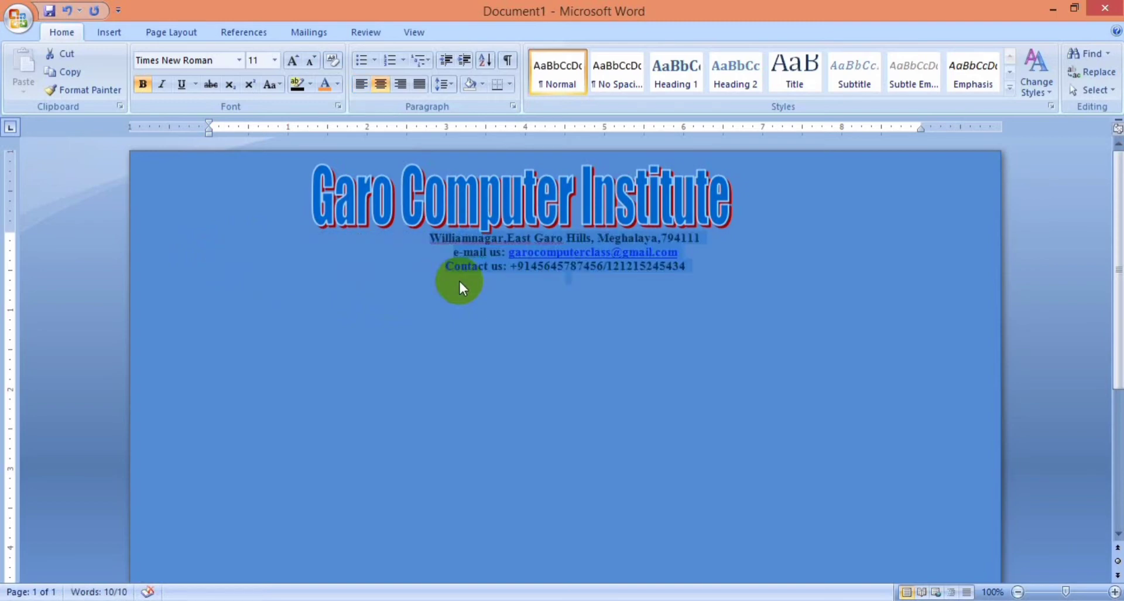
{"action": "left_click", "coordinate": [419, 205]}
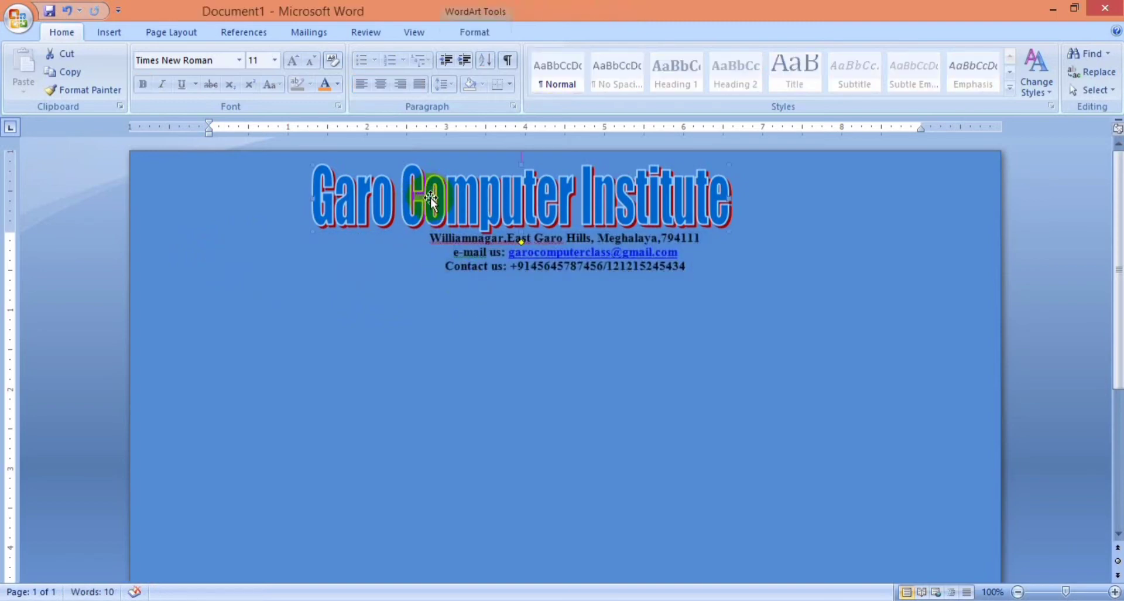
Shift the Garo Computer Institute WordArt right to centre it over the contact lines.
{"action": "left_click_drag", "start_coordinate": [456, 194], "coordinate": [469, 191]}
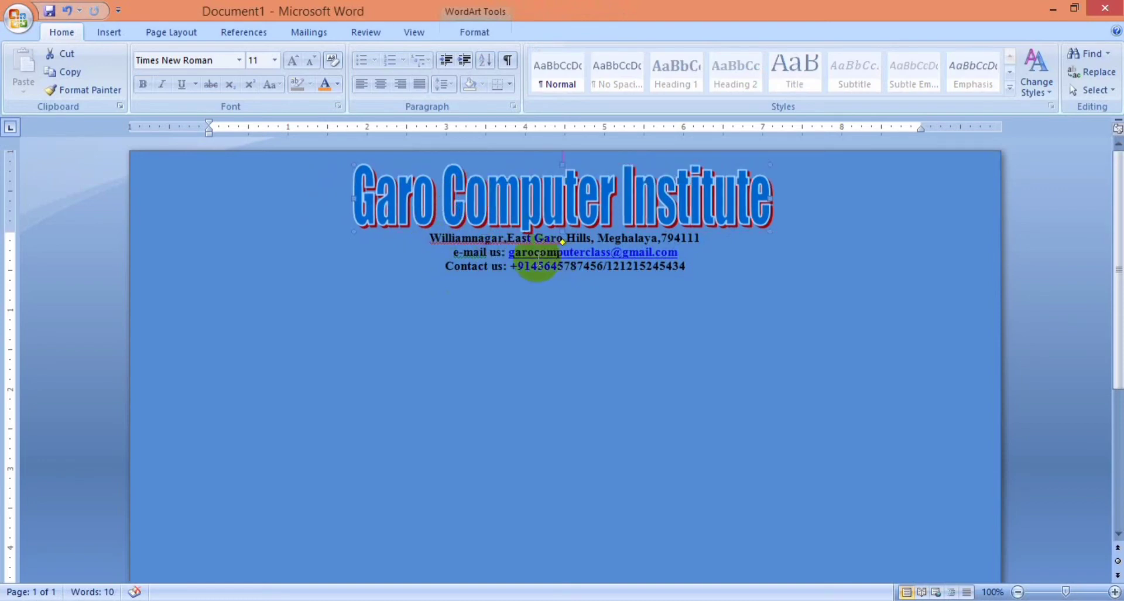
{"action": "left_click", "coordinate": [626, 347]}
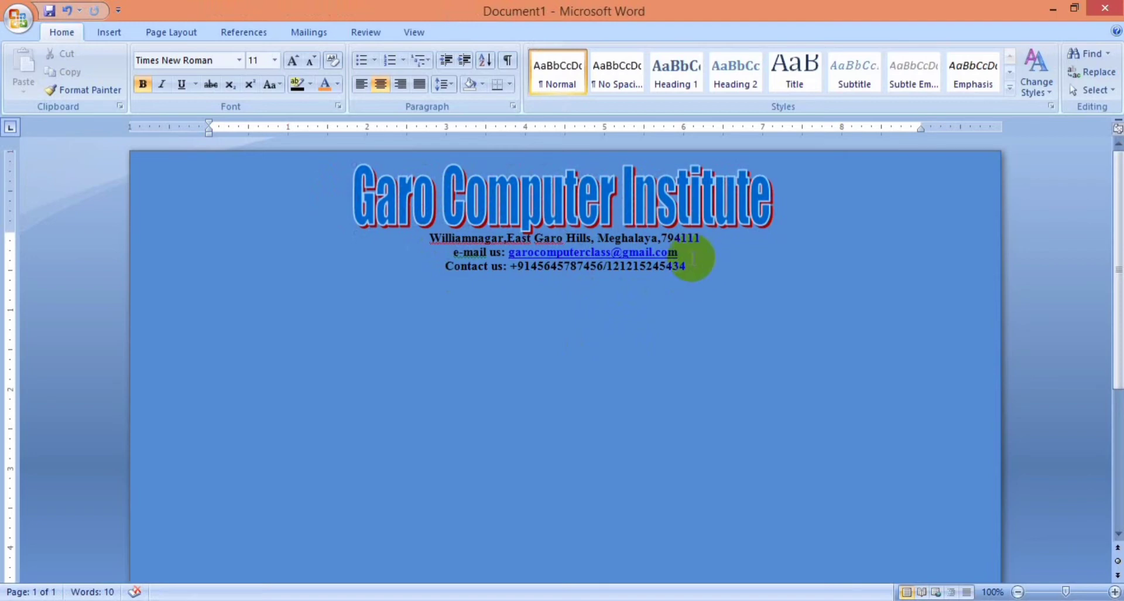
Draw a wide ribbon banner from Stars and Banners below the contact lines.
{"action": "left_click", "coordinate": [107, 31]}
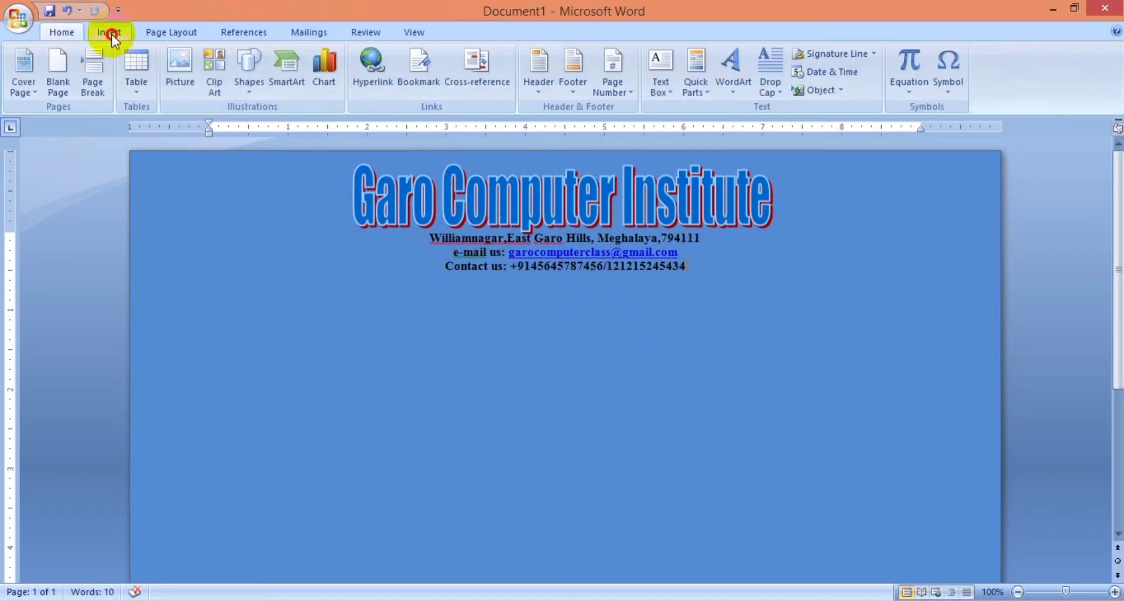
{"action": "left_click", "coordinate": [251, 91]}
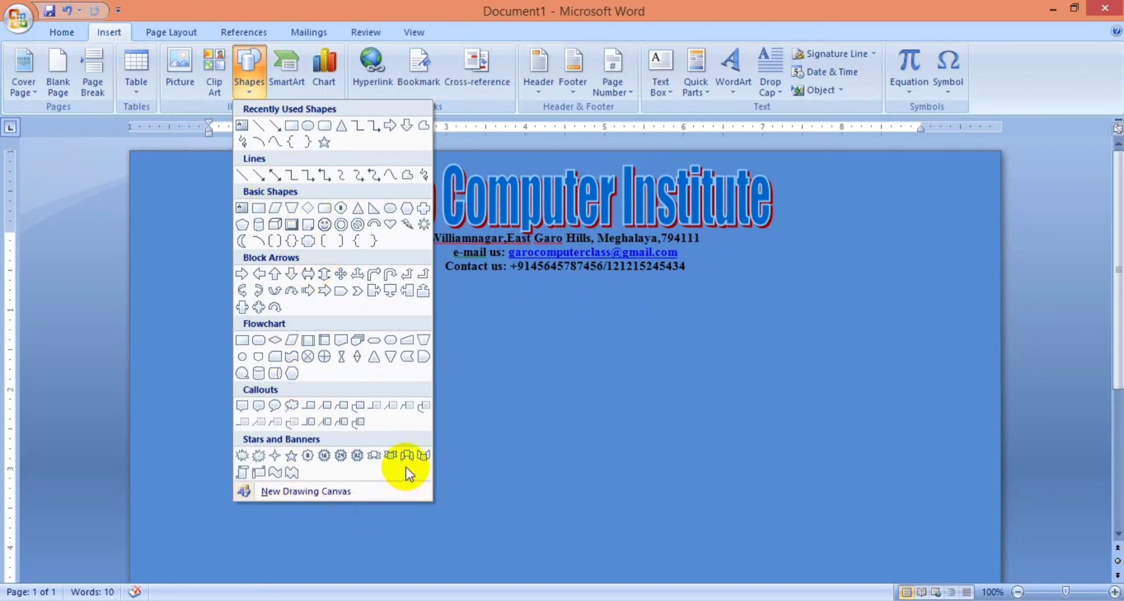
{"action": "left_click", "coordinate": [391, 459]}
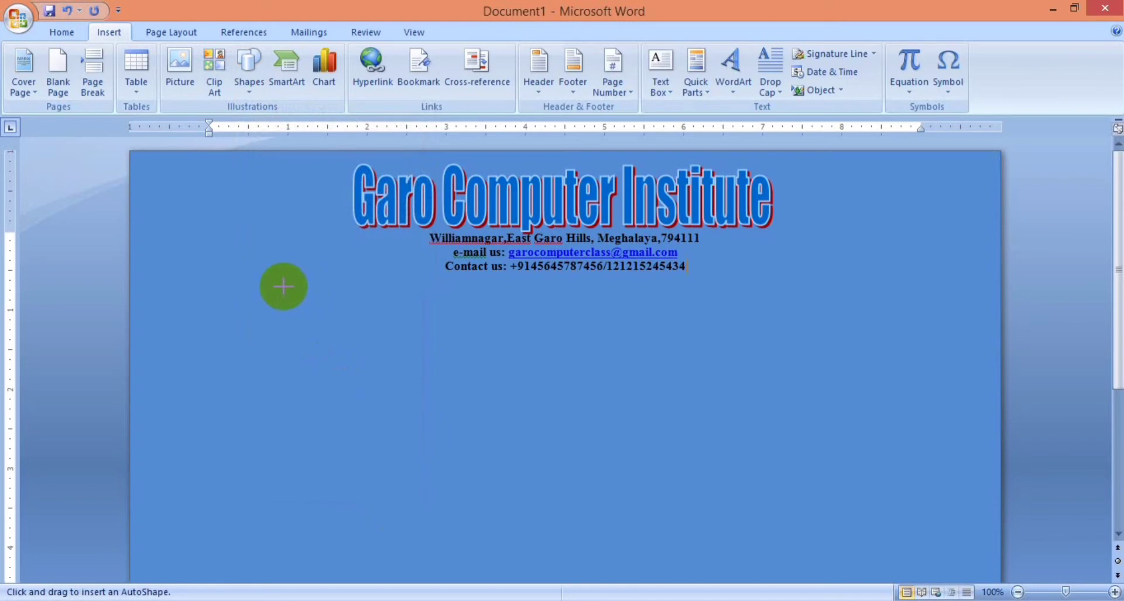
{"action": "mouse_move", "coordinate": [271, 271]}
{"action": "left_mouse_down"}
{"action": "mouse_move", "coordinate": [859, 443]}
{"action": "mouse_move", "coordinate": [872, 382]}
{"action": "left_mouse_up"}
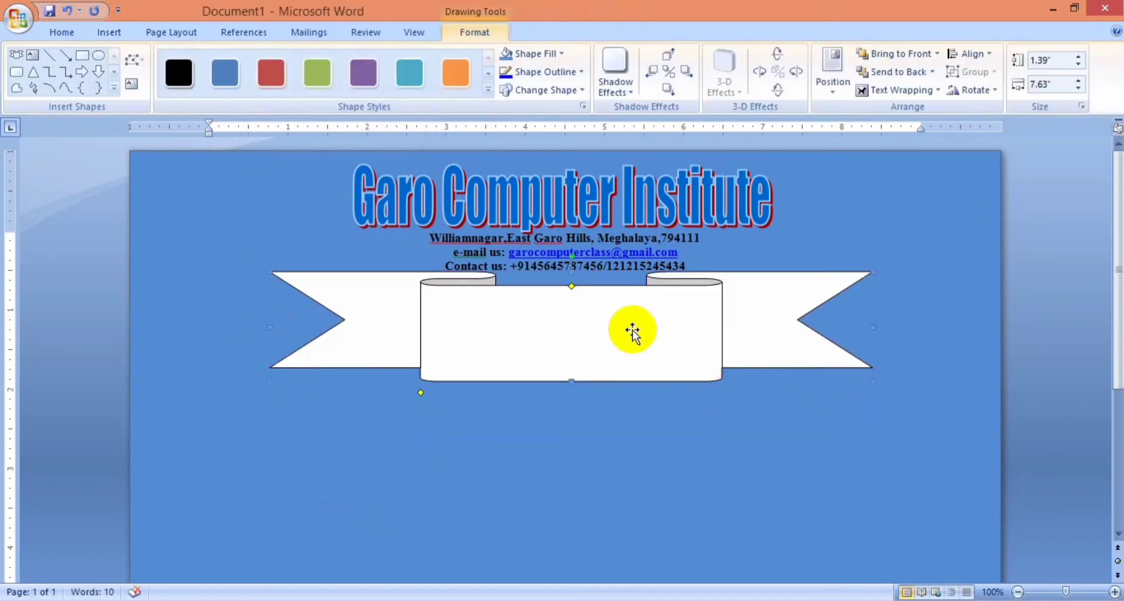
{"action": "mouse_move", "coordinate": [633, 331]}
{"action": "left_mouse_down"}
{"action": "mouse_move", "coordinate": [625, 342]}
{"action": "mouse_move", "coordinate": [620, 331]}
{"action": "left_mouse_up"}
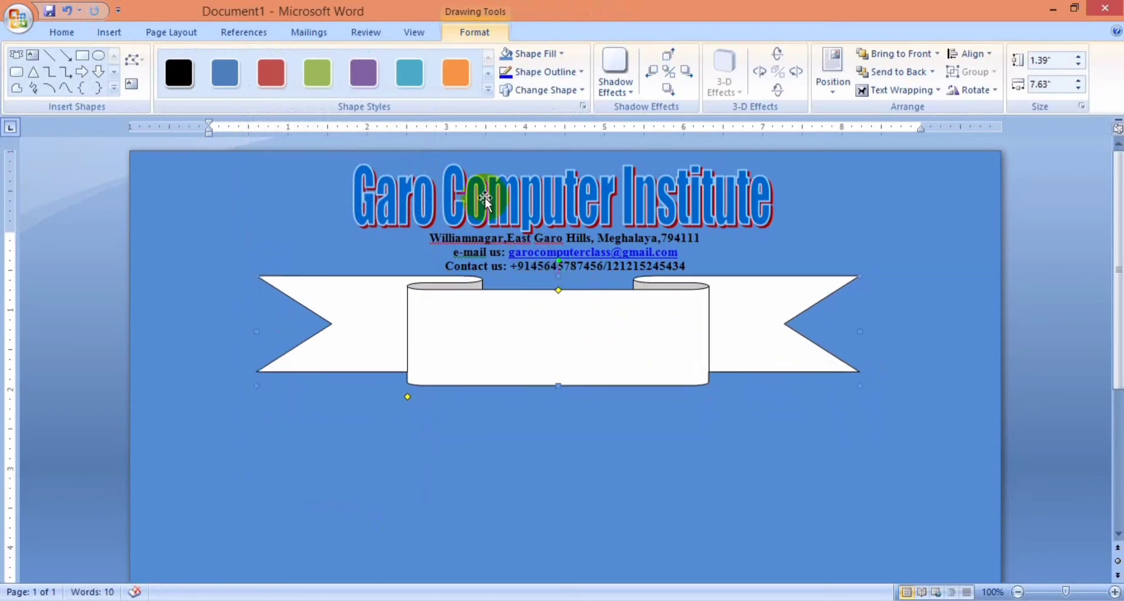
Fill the ribbon banner with yellow.
{"action": "left_click", "coordinate": [557, 54]}
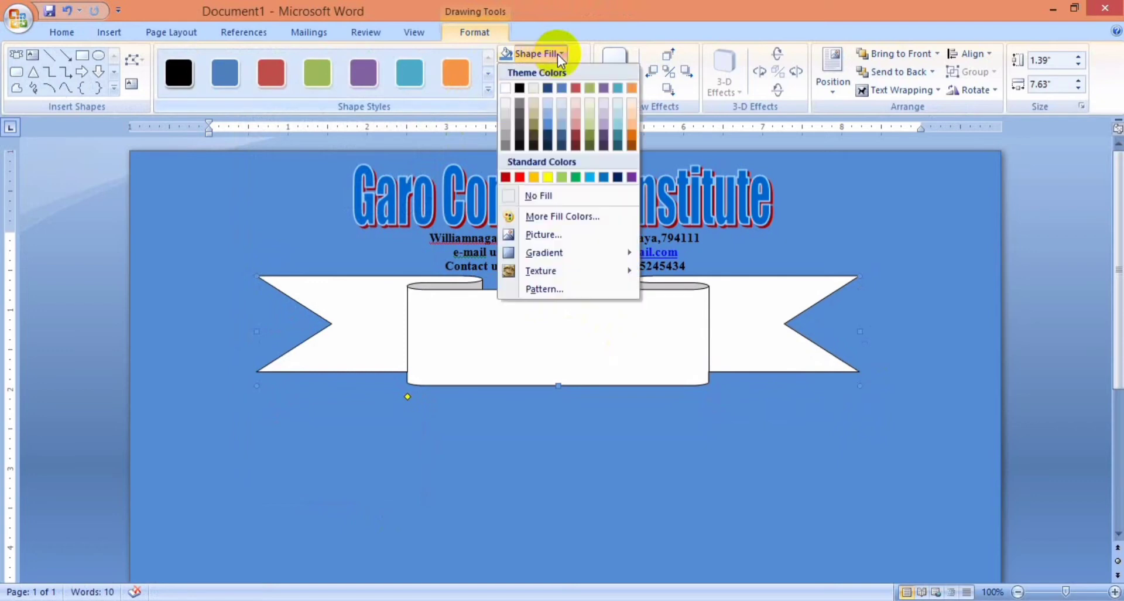
{"action": "left_click", "coordinate": [532, 175]}
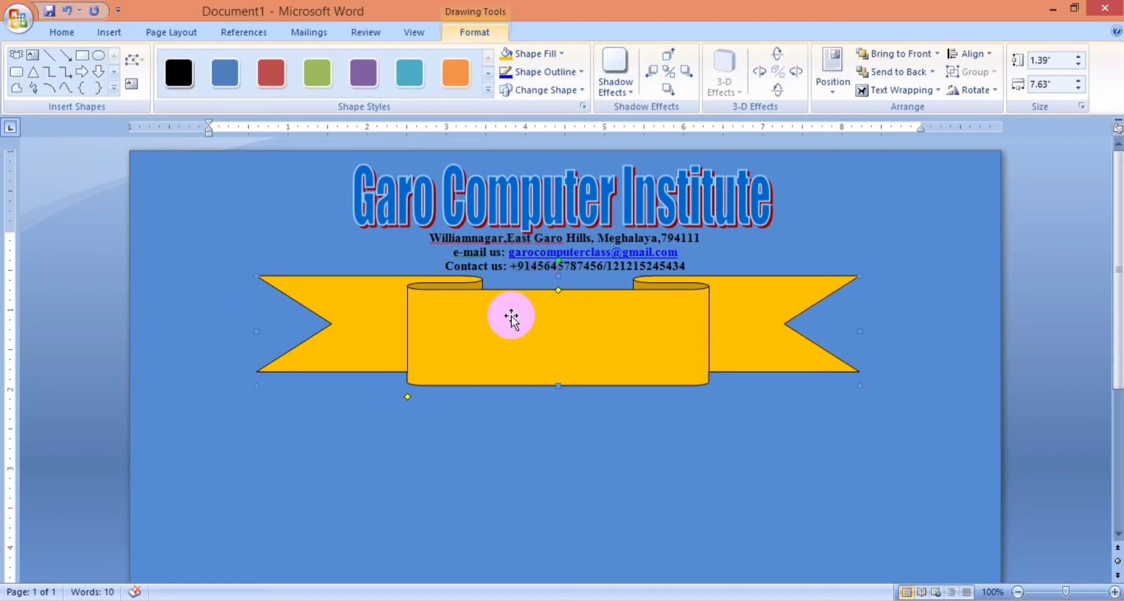
{"action": "left_click", "coordinate": [129, 34]}
Insert a WordArt reading 'Certificate'.
{"action": "left_click", "coordinate": [733, 75]}
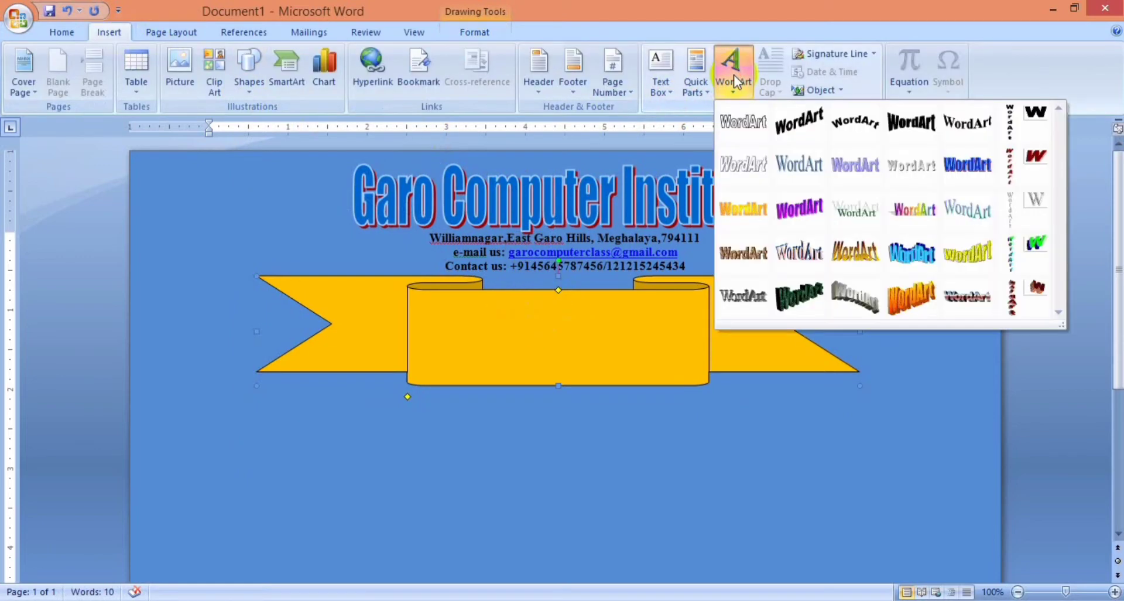
{"action": "left_click", "coordinate": [750, 114]}
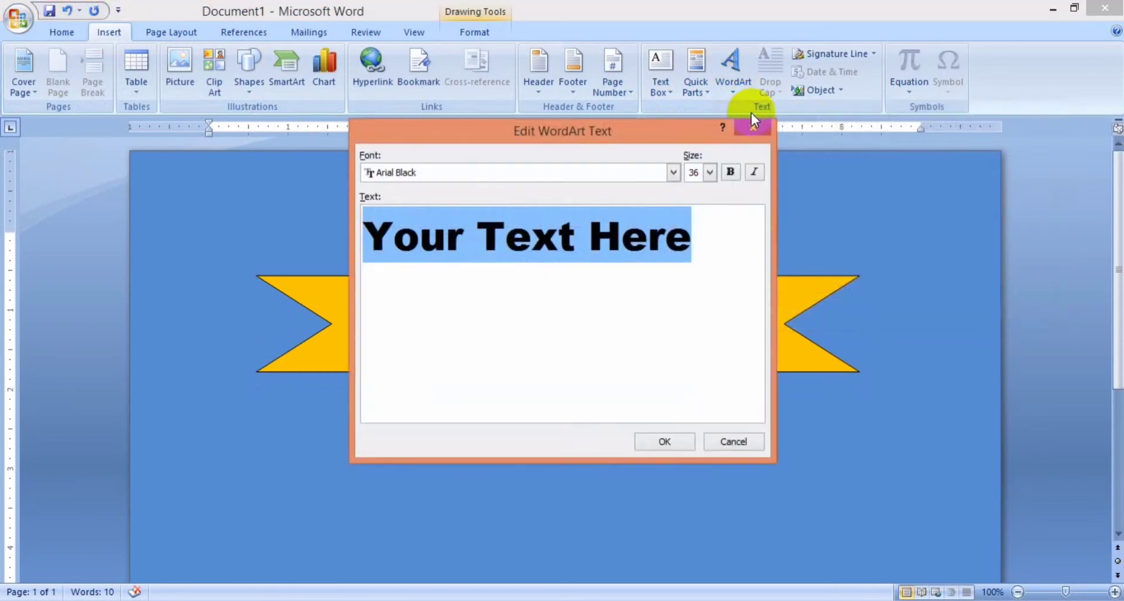
{"action": "key", "text": "BackSpace"}
{"action": "type", "text": "Cer"}
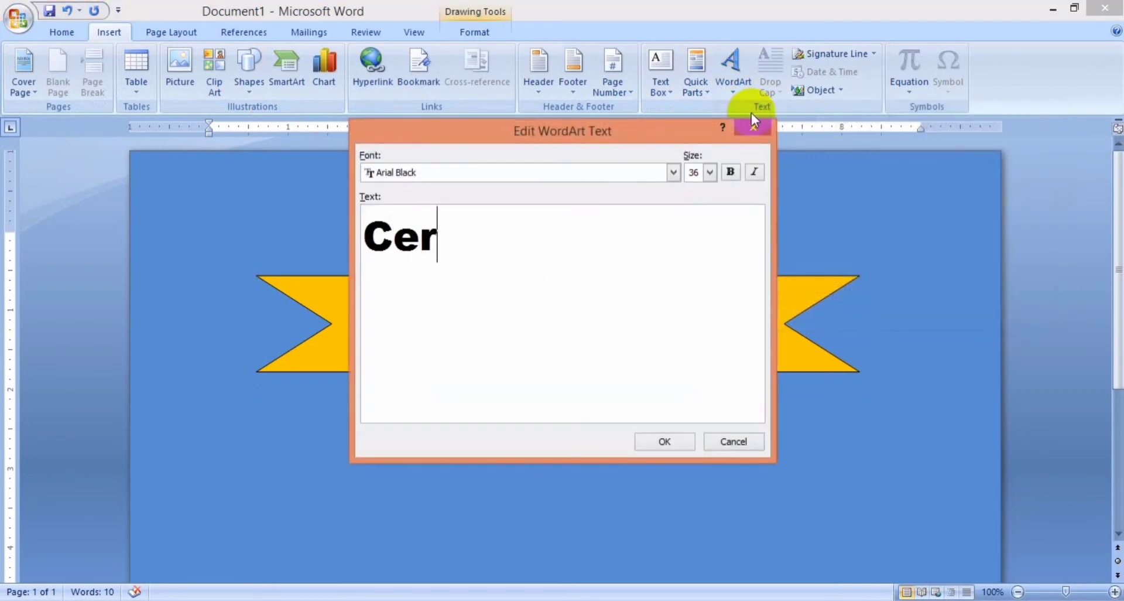
{"action": "type", "text": "tificate"}
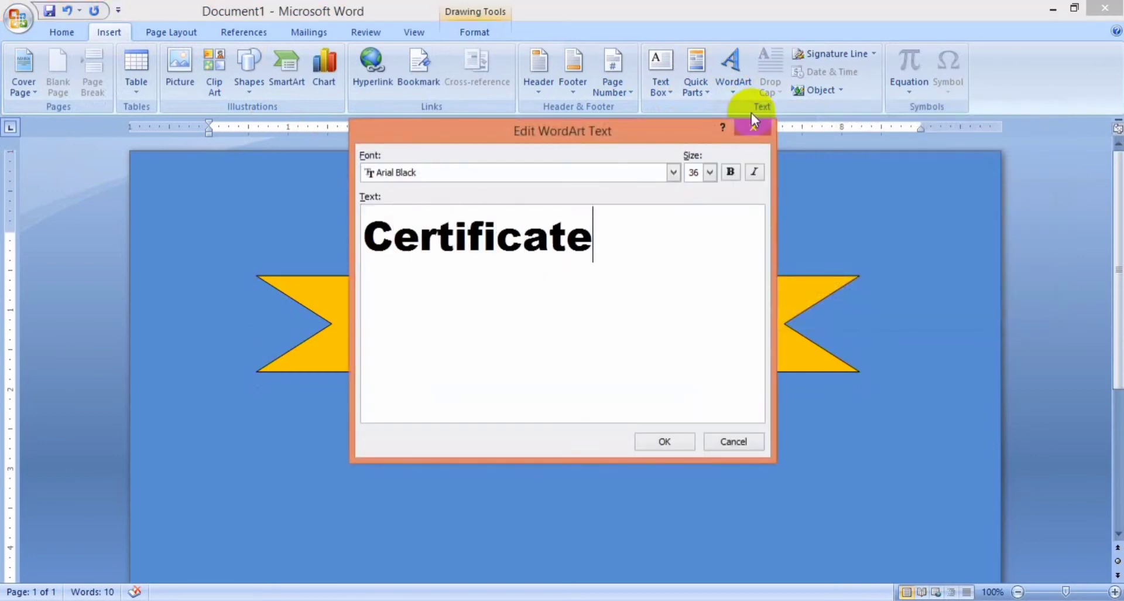
{"action": "left_click", "coordinate": [673, 442]}
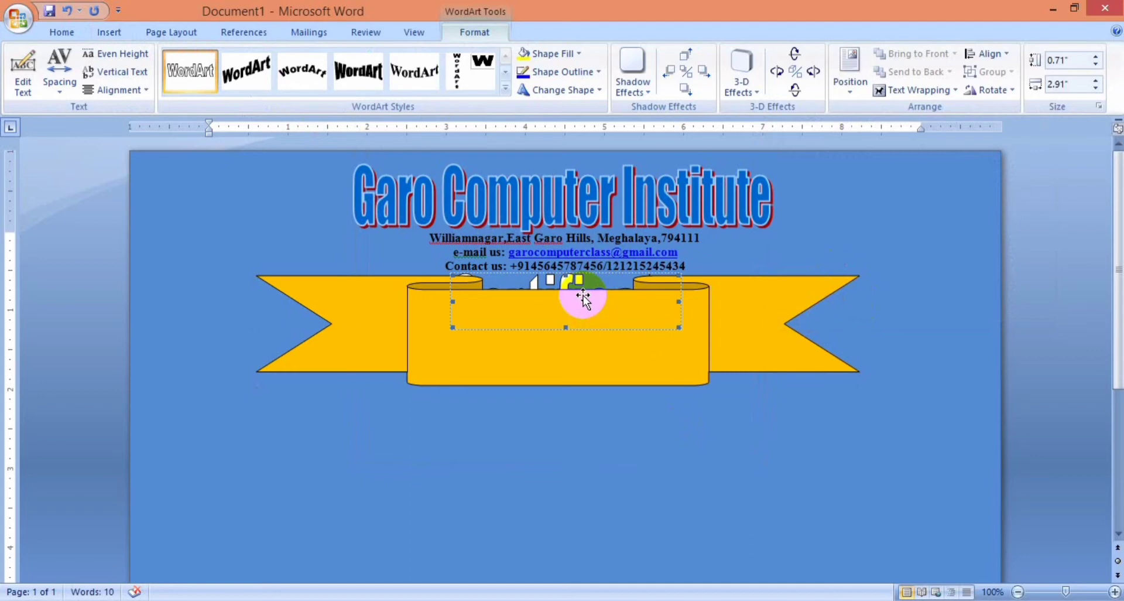
Set the yellow banner's text wrapping to Behind Text.
{"action": "left_click", "coordinate": [693, 370]}
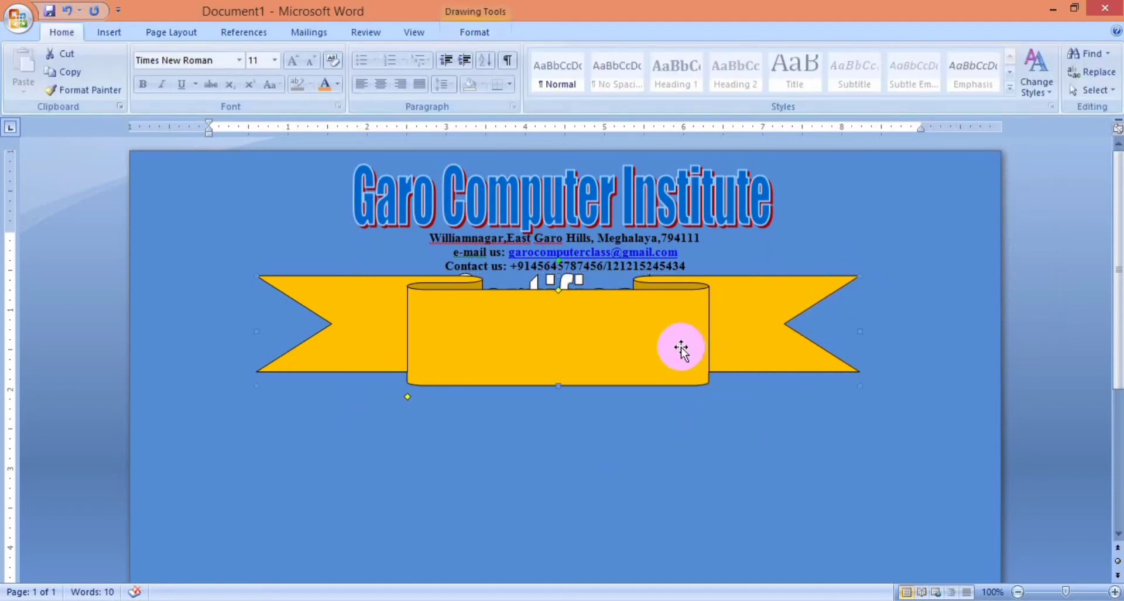
{"action": "left_click", "coordinate": [478, 34]}
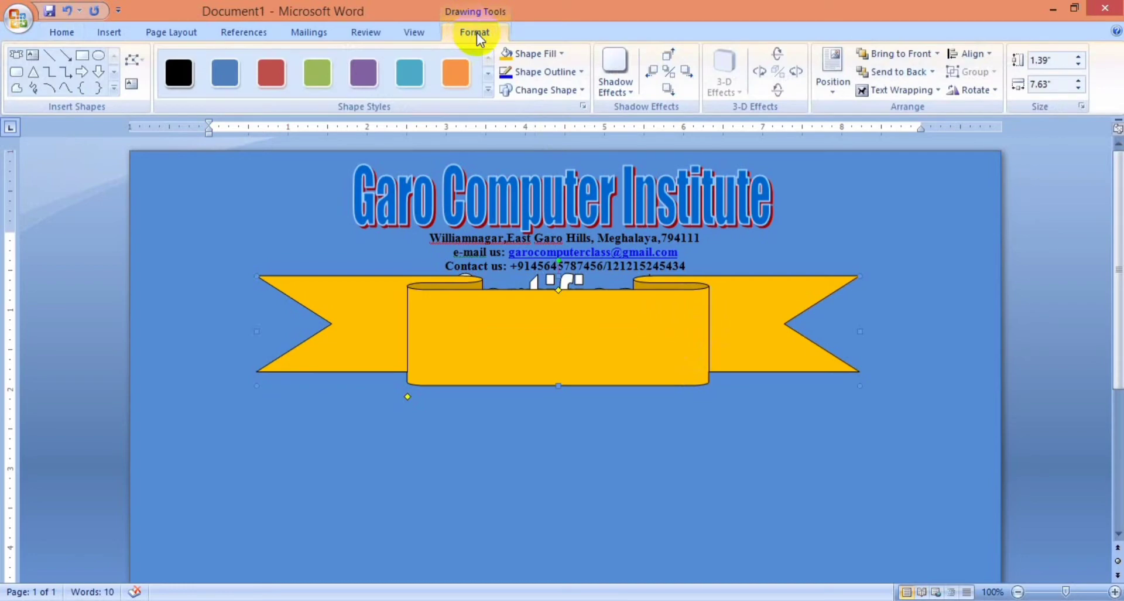
{"action": "left_click", "coordinate": [916, 90]}
{"action": "left_click", "coordinate": [910, 166]}
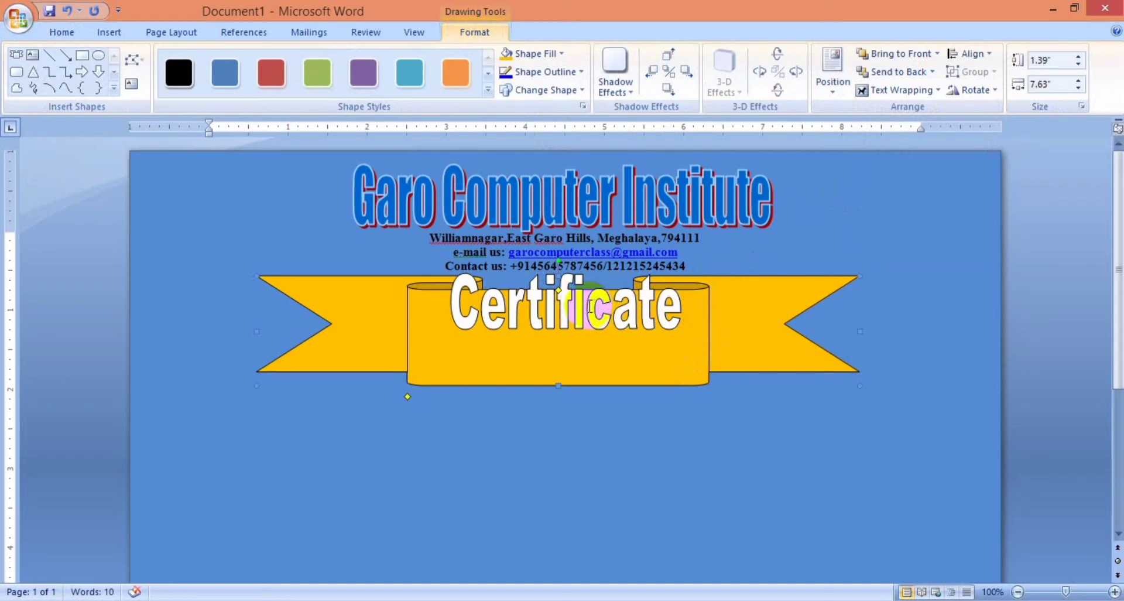
{"action": "left_click", "coordinate": [591, 305]}
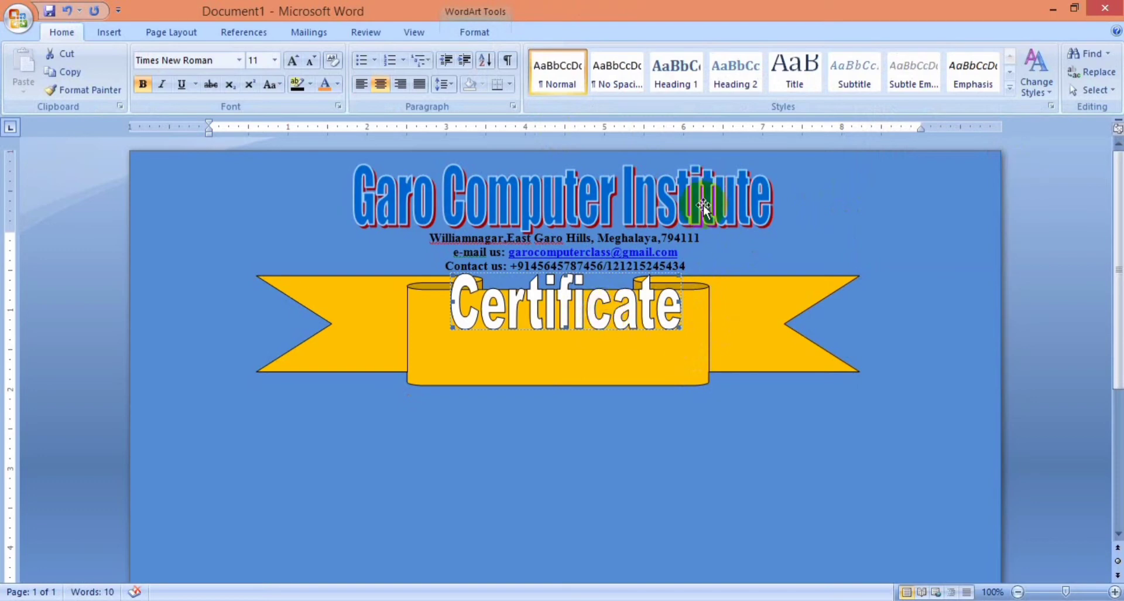
Set the Certificate WordArt to Behind Text, centre it on the banner, and widen it to 3.3 inches.
{"action": "left_click", "coordinate": [493, 34]}
{"action": "left_click", "coordinate": [957, 91]}
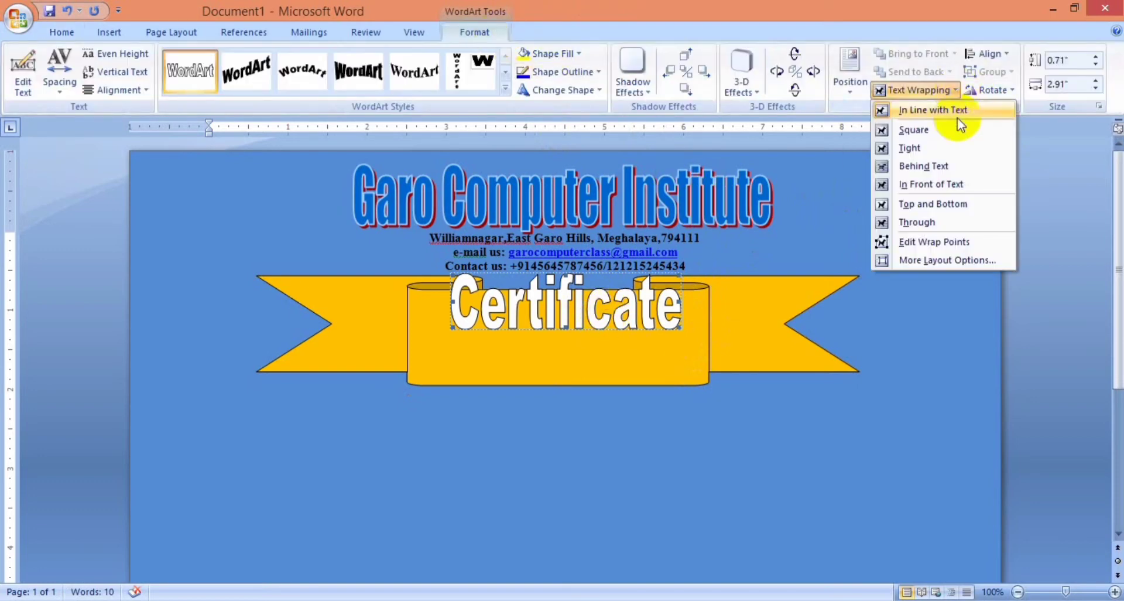
{"action": "left_click", "coordinate": [946, 167]}
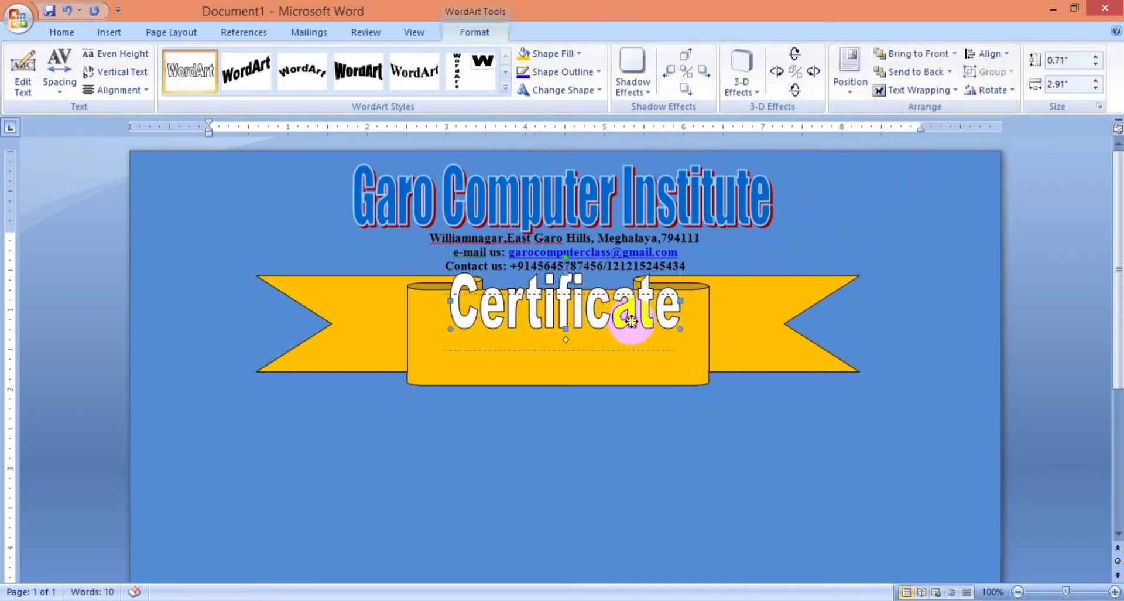
{"action": "mouse_move", "coordinate": [631, 321]}
{"action": "left_mouse_down"}
{"action": "mouse_move", "coordinate": [621, 353]}
{"action": "mouse_move", "coordinate": [687, 336]}
{"action": "left_mouse_up"}
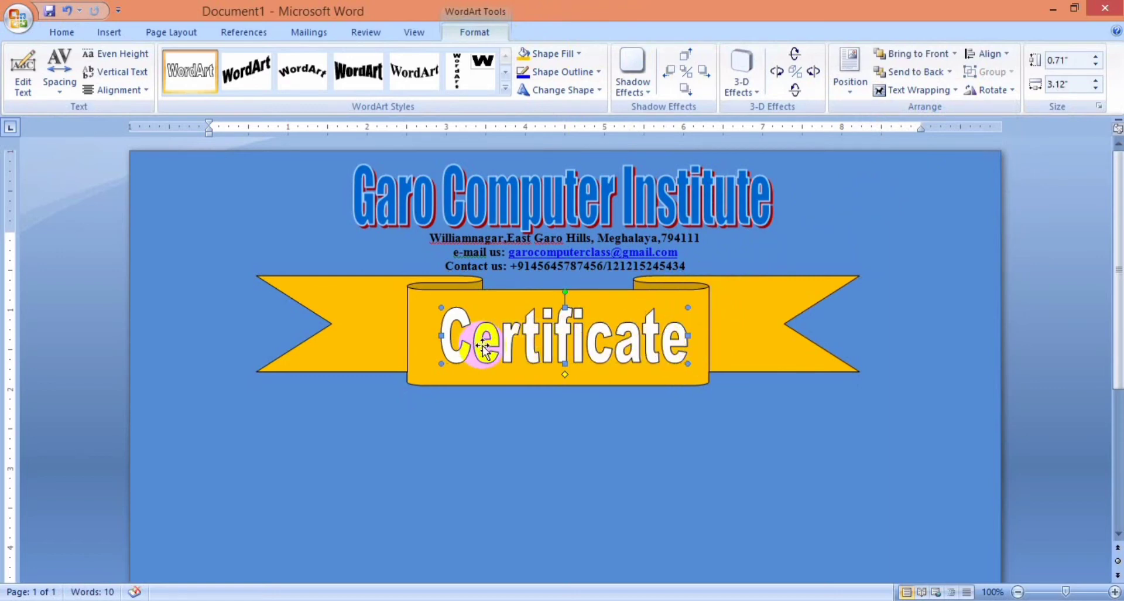
{"action": "left_click_drag", "start_coordinate": [441, 336], "coordinate": [426, 338]}
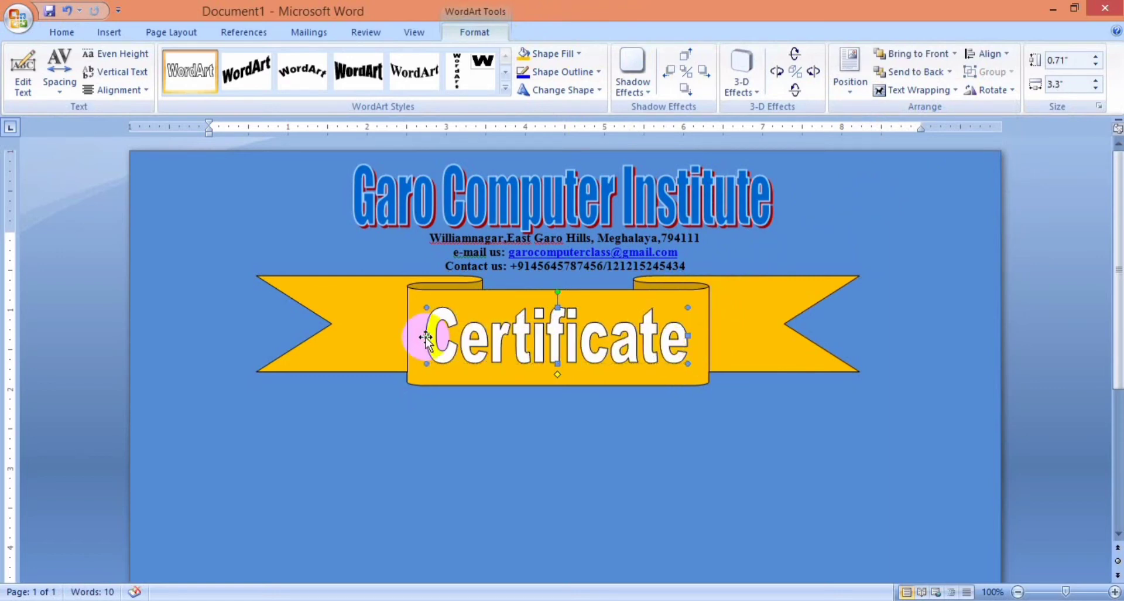
{"action": "left_click", "coordinate": [619, 410]}
{"action": "scroll", "coordinate": [619, 403], "scroll_direction": "down", "scroll_amount": 3}
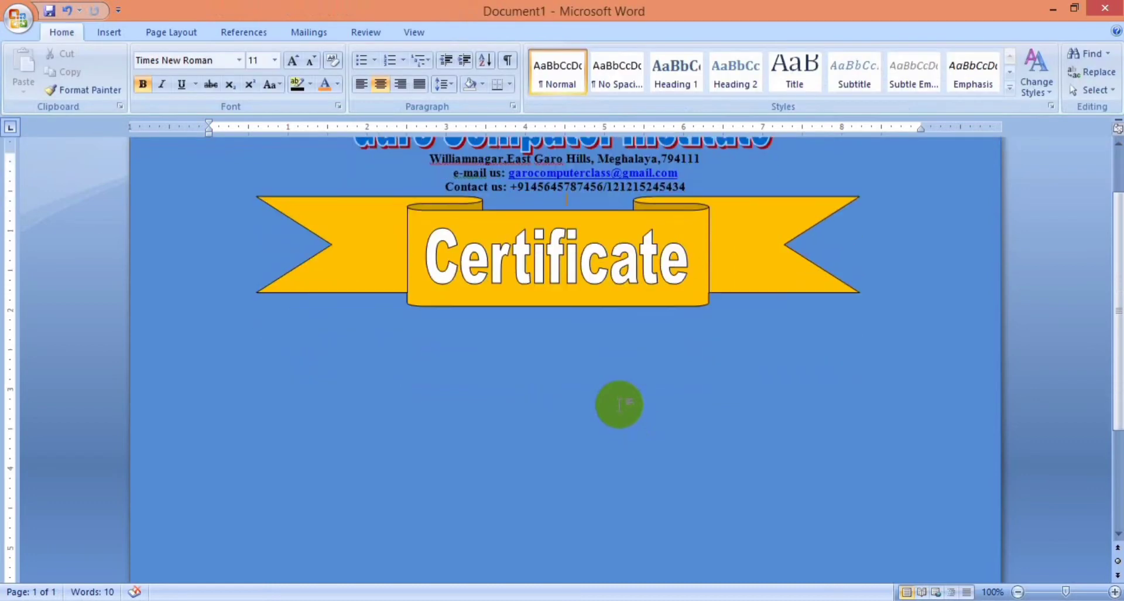
{"action": "scroll", "coordinate": [620, 404], "scroll_direction": "up", "scroll_amount": 3}
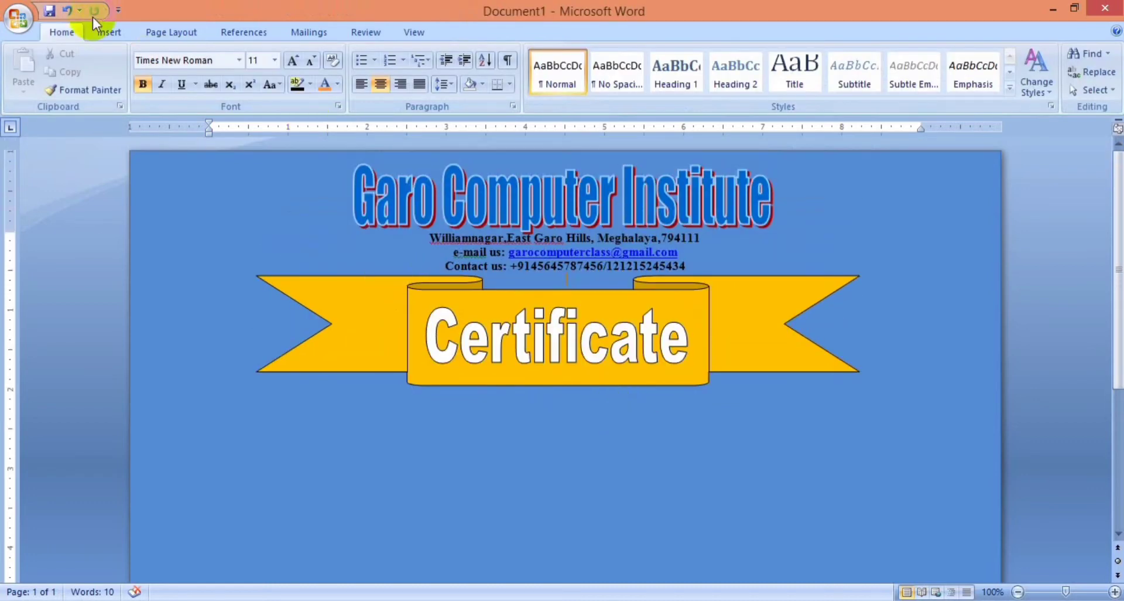
Draw a 24-point star at the page's top-left and fill it gold.
{"action": "left_click", "coordinate": [98, 34]}
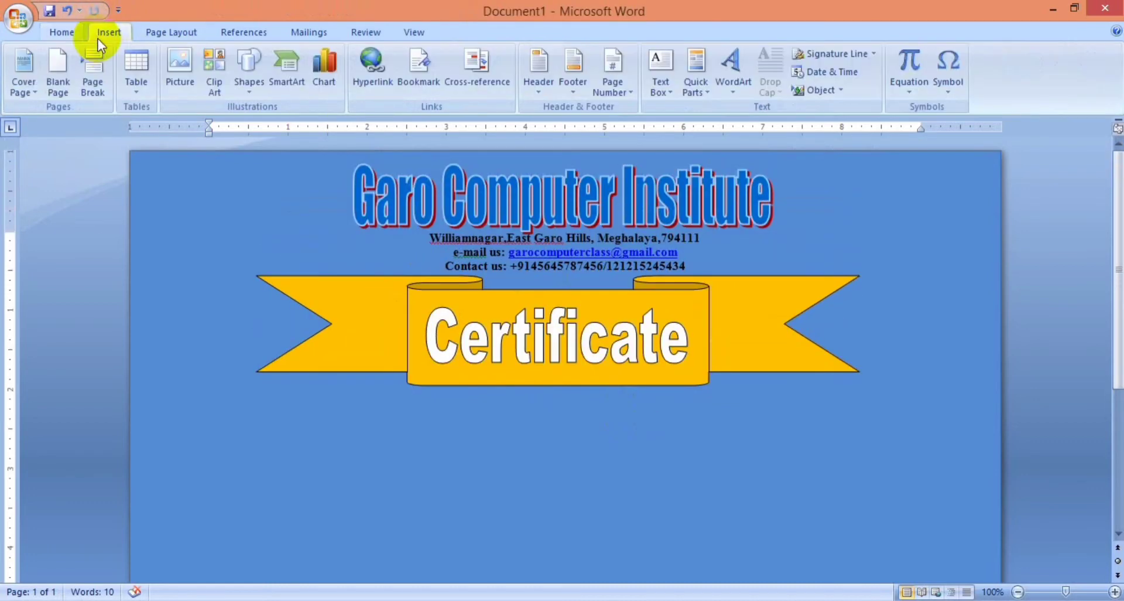
{"action": "left_click", "coordinate": [261, 93]}
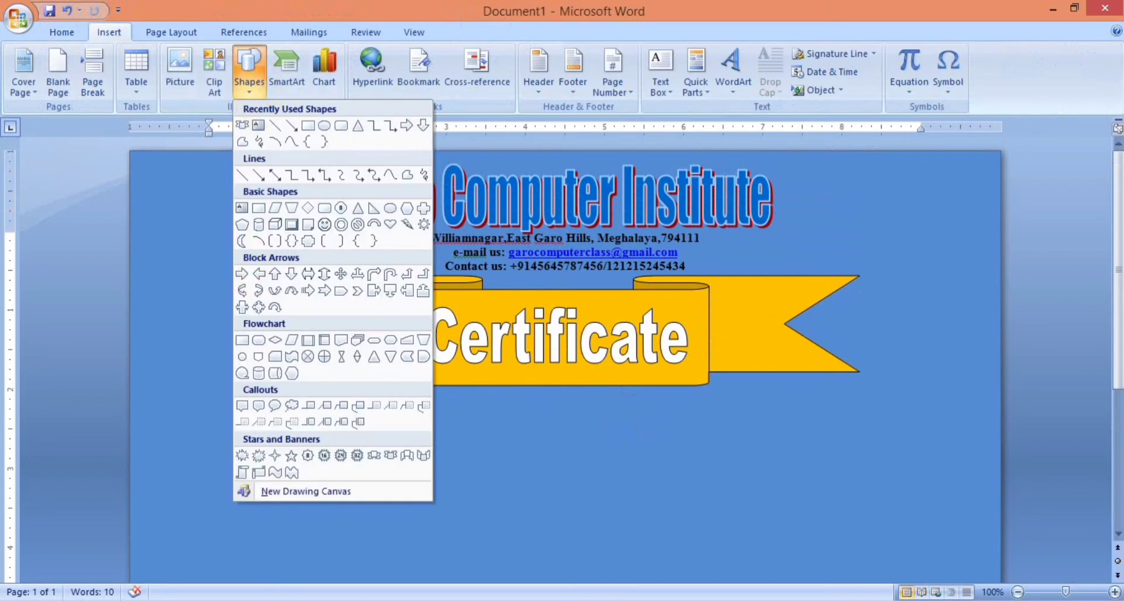
{"action": "left_click", "coordinate": [331, 460]}
{"action": "mouse_move", "coordinate": [148, 166]}
{"action": "left_mouse_down"}
{"action": "mouse_move", "coordinate": [232, 212]}
{"action": "mouse_move", "coordinate": [302, 318]}
{"action": "left_mouse_up"}
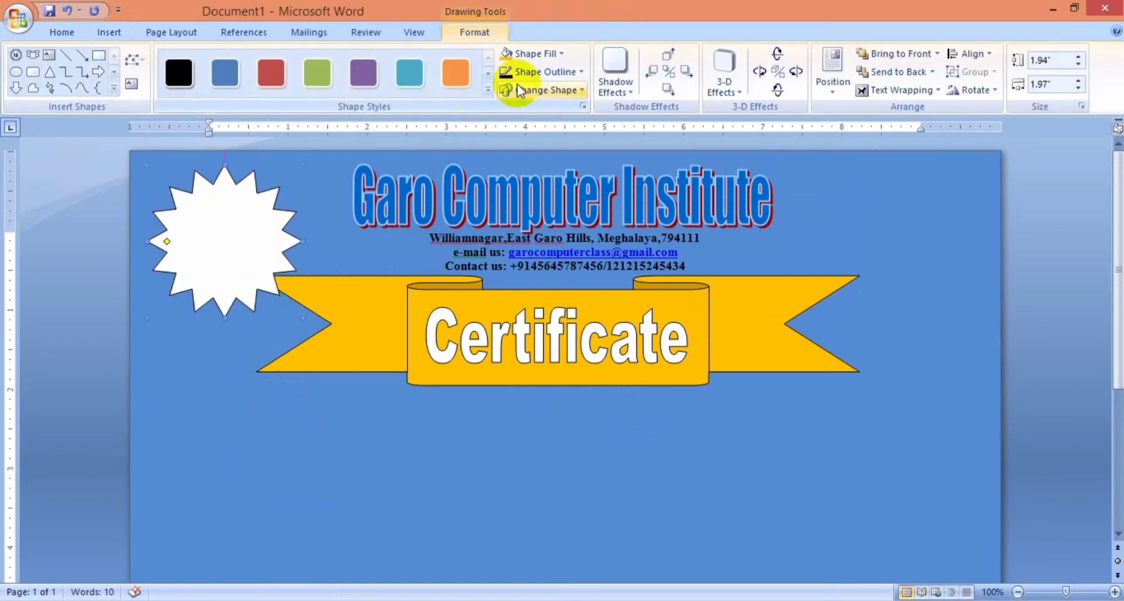
{"action": "left_click", "coordinate": [557, 53]}
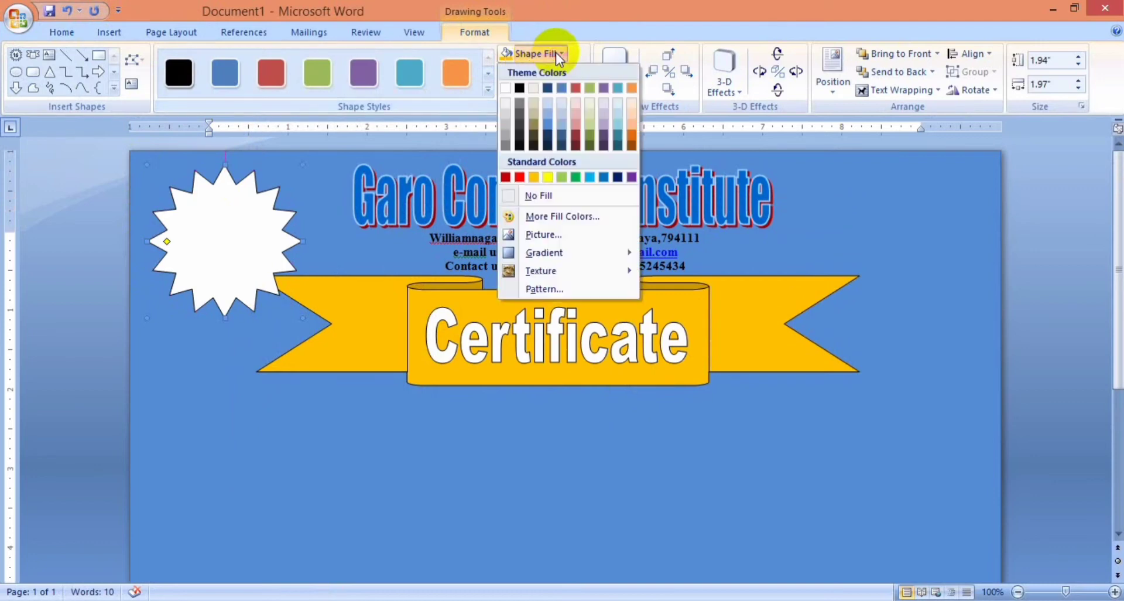
{"action": "left_click", "coordinate": [534, 177]}
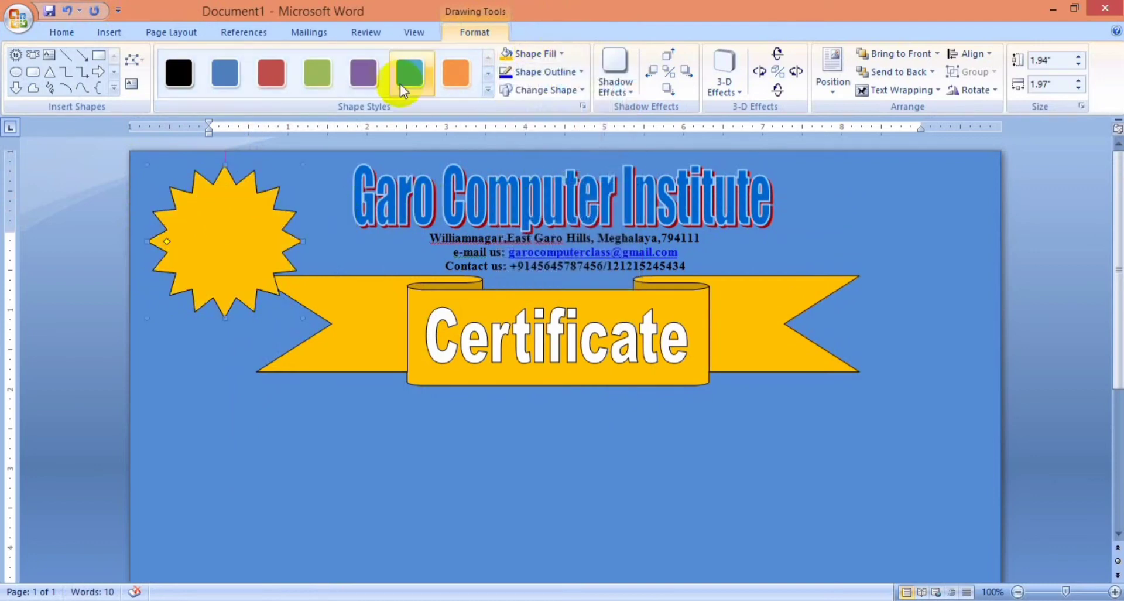
Set the star to float in front of text, move it into the top-left corner, and shrink it slightly.
{"action": "left_click", "coordinate": [898, 90]}
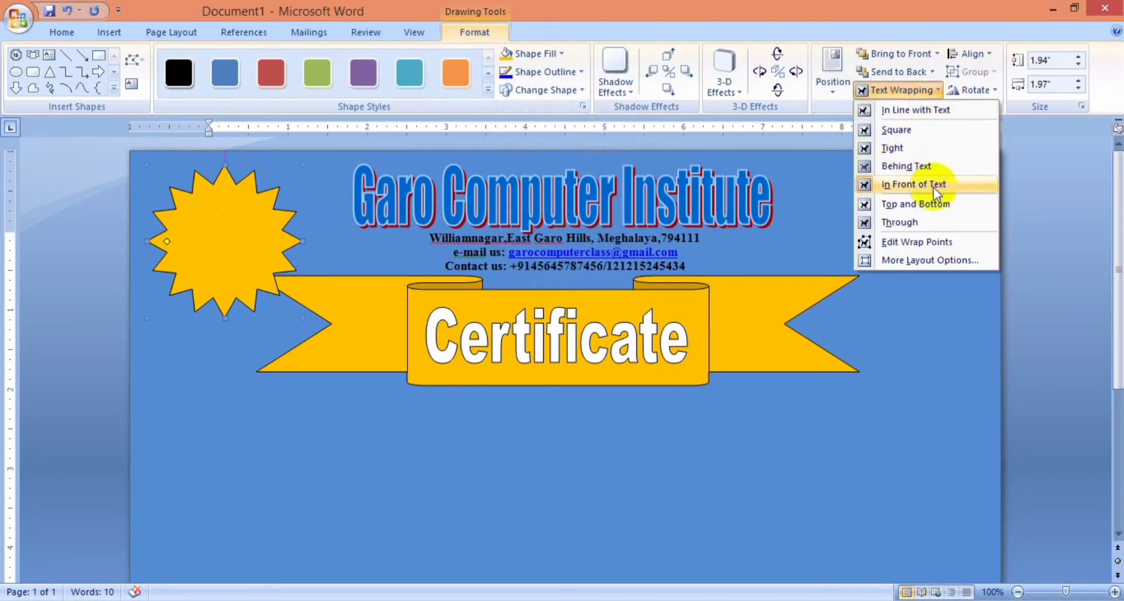
{"action": "left_click", "coordinate": [893, 155]}
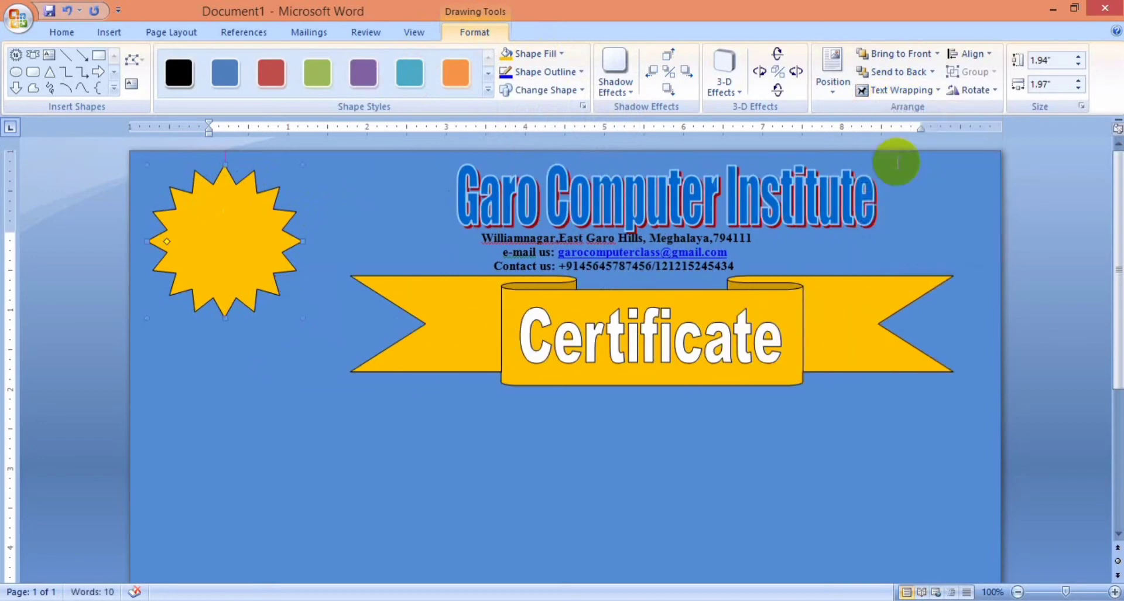
{"action": "left_click", "coordinate": [666, 91]}
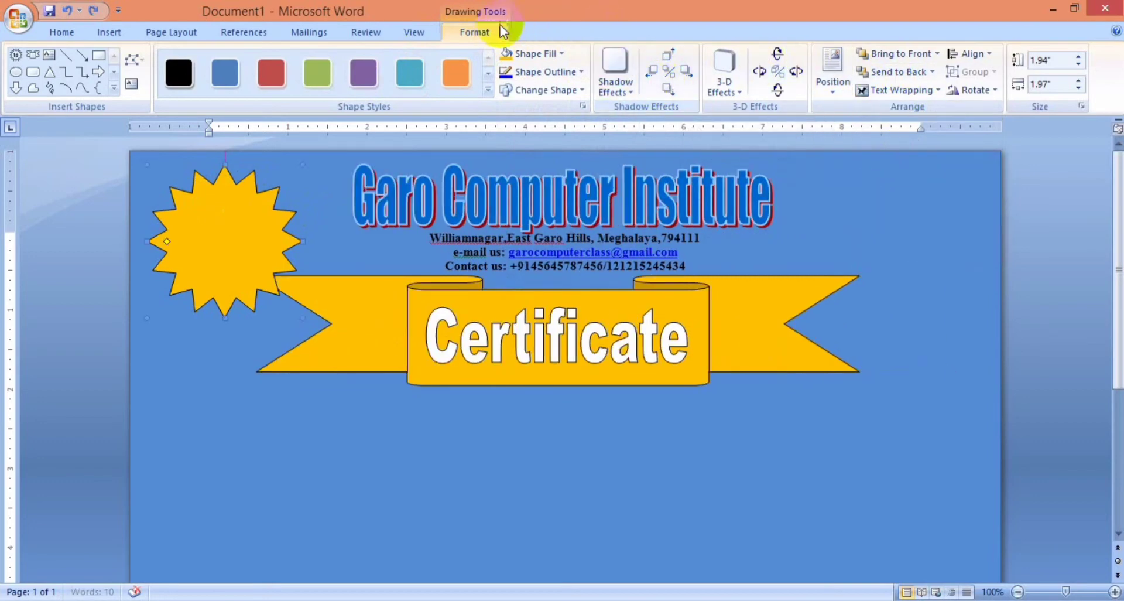
{"action": "left_click", "coordinate": [931, 92]}
{"action": "left_click", "coordinate": [921, 167]}
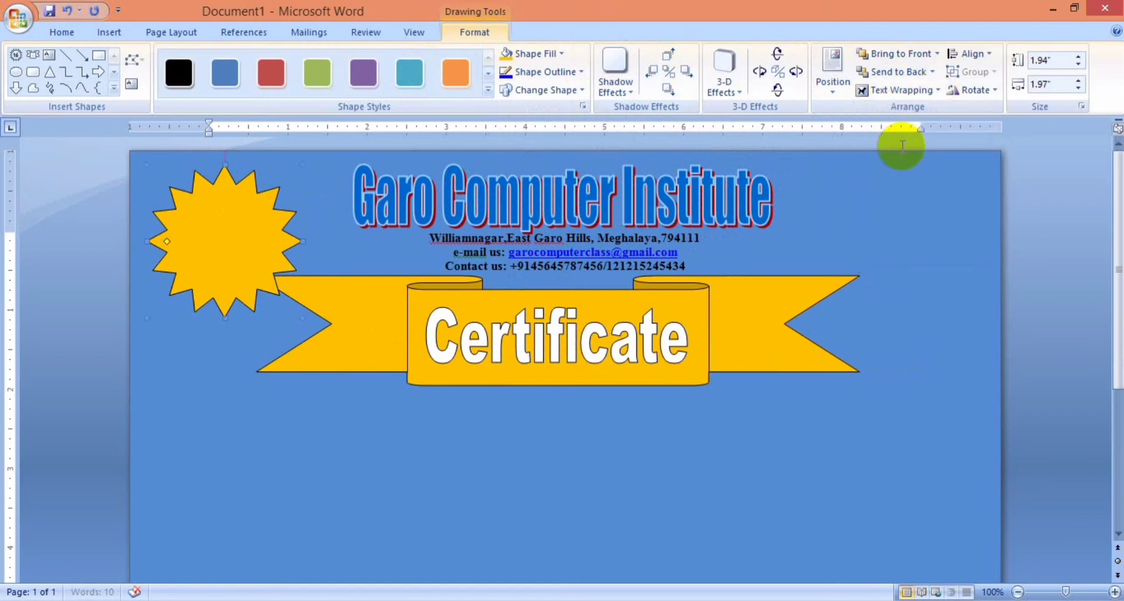
{"action": "left_click_drag", "start_coordinate": [194, 241], "coordinate": [176, 227]}
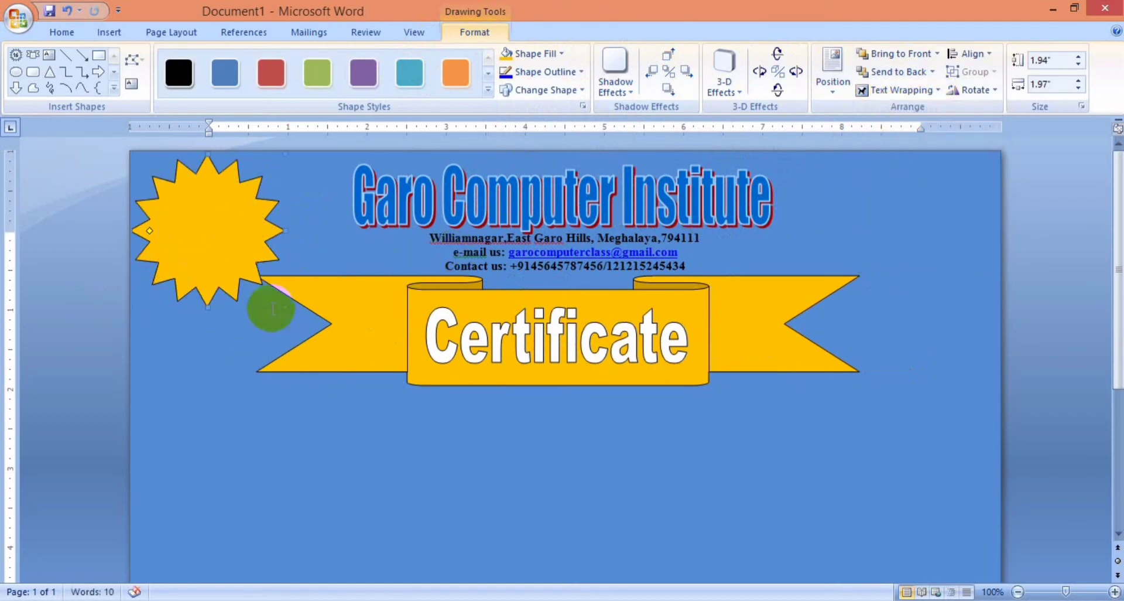
{"action": "left_click", "coordinate": [231, 257]}
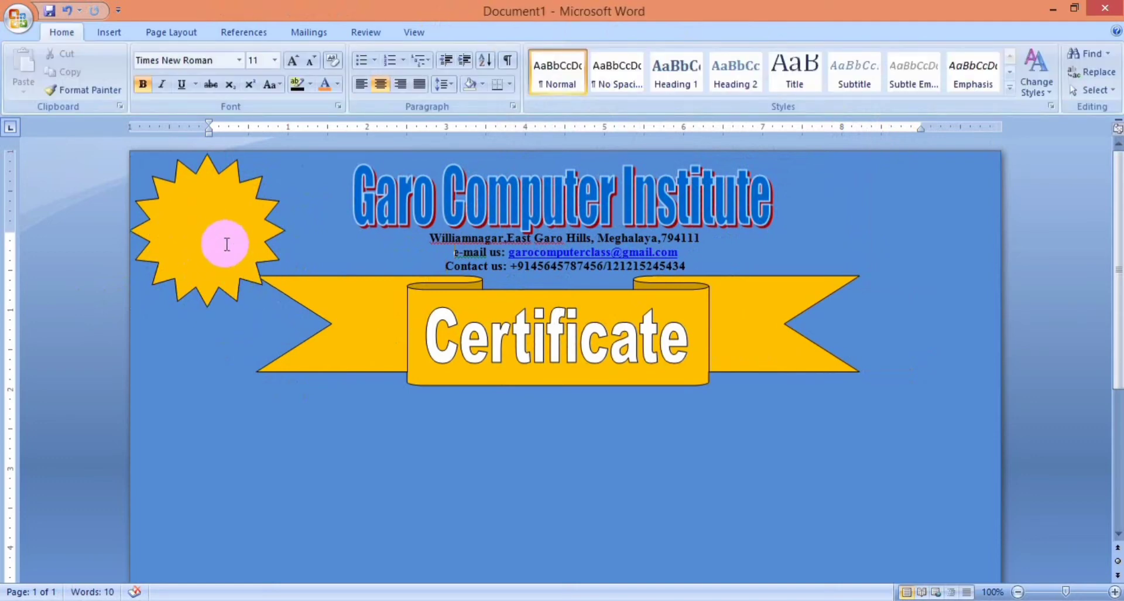
{"action": "left_click", "coordinate": [283, 308]}
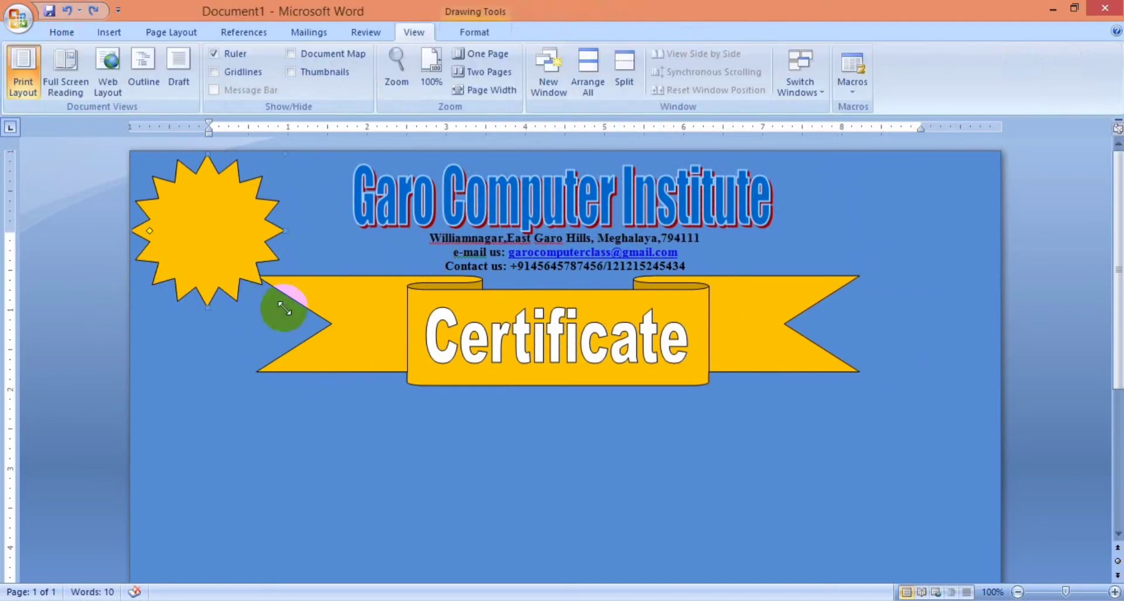
{"action": "left_click_drag", "start_coordinate": [285, 306], "coordinate": [269, 284]}
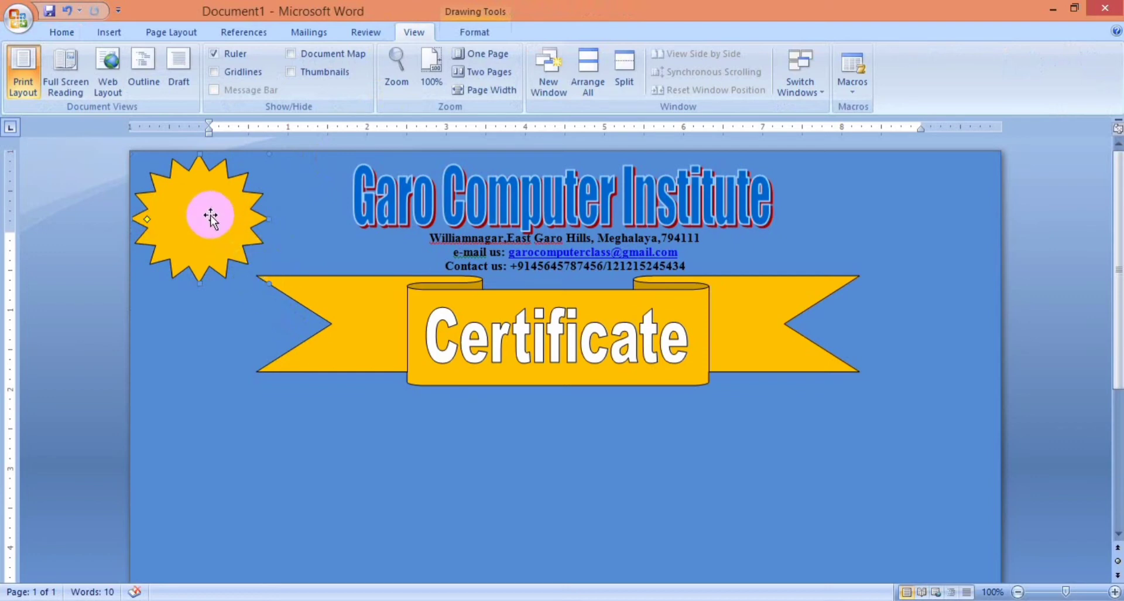
{"action": "left_click", "coordinate": [368, 324]}
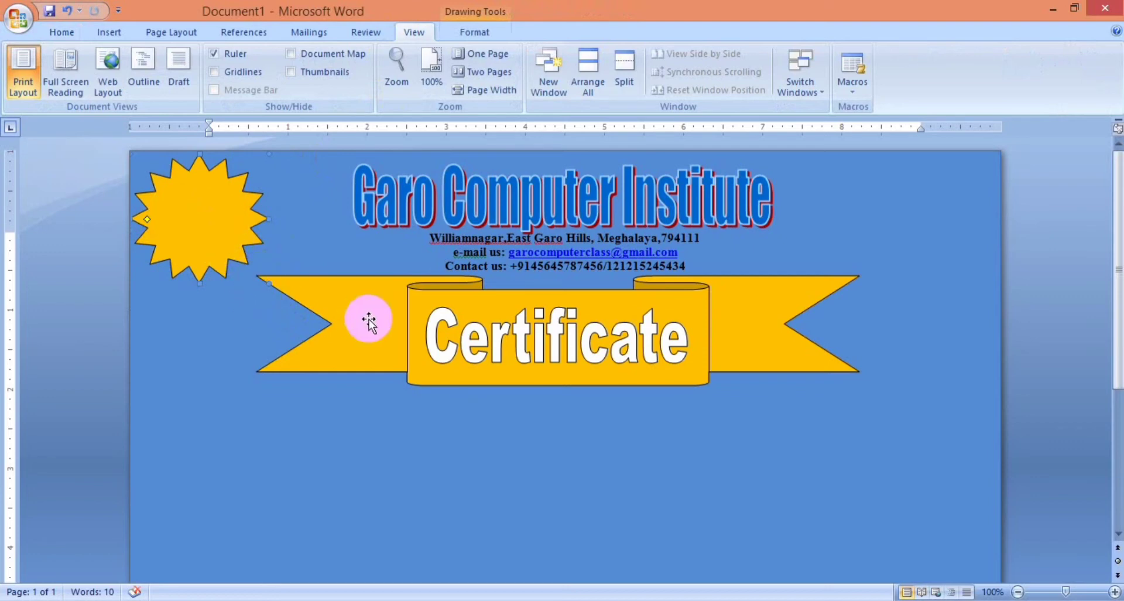
{"action": "scroll", "coordinate": [314, 346], "scroll_direction": "down", "scroll_amount": 4}
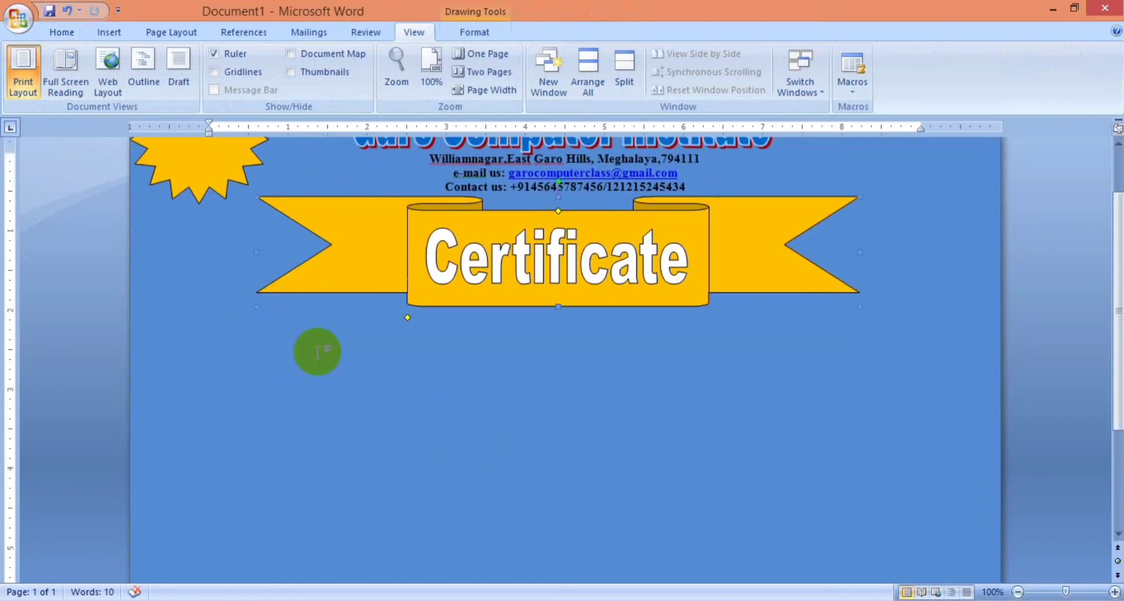
{"action": "left_click", "coordinate": [196, 334]}
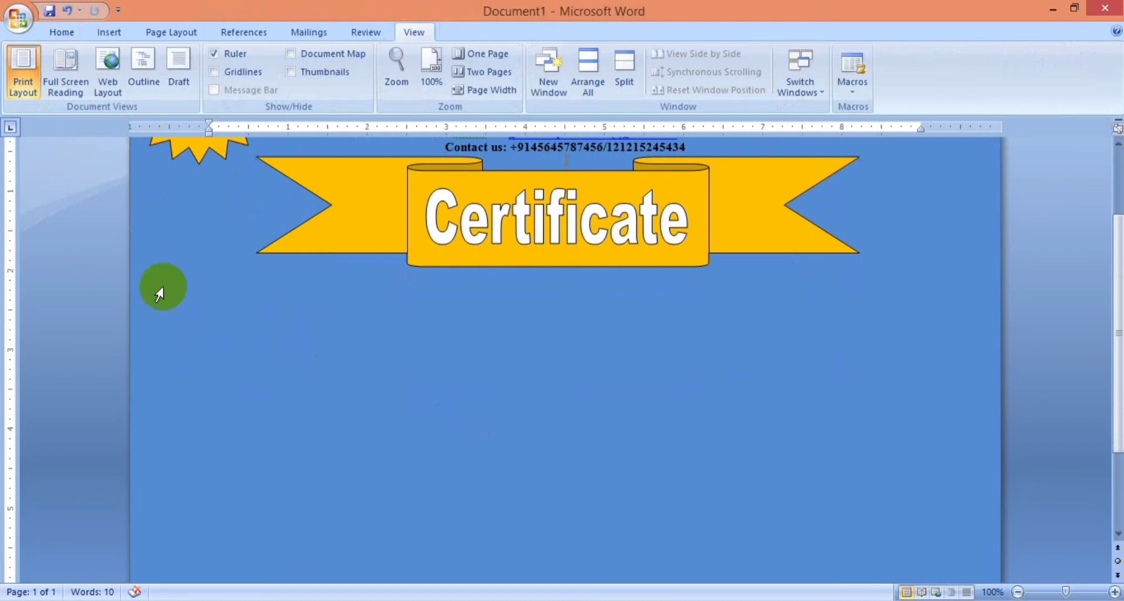
Below the banner, type the dotted 'This is to certify that…' sentence ending 'from Garo Computer Institute'.
{"action": "left_click", "coordinate": [62, 32]}
{"action": "left_click", "coordinate": [108, 32]}
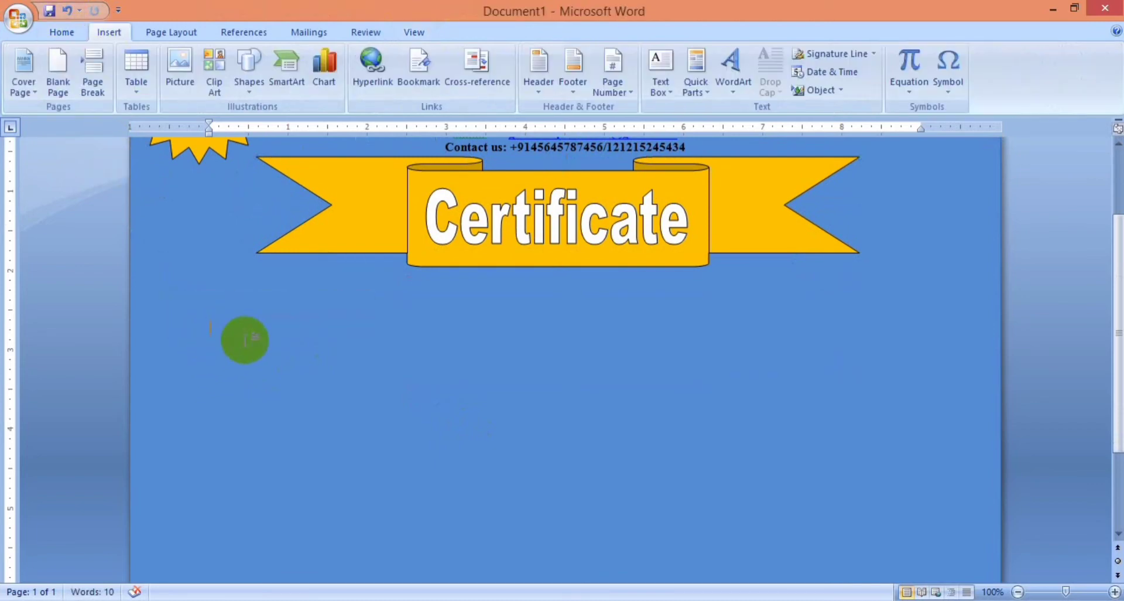
{"action": "type", "text": "This"}
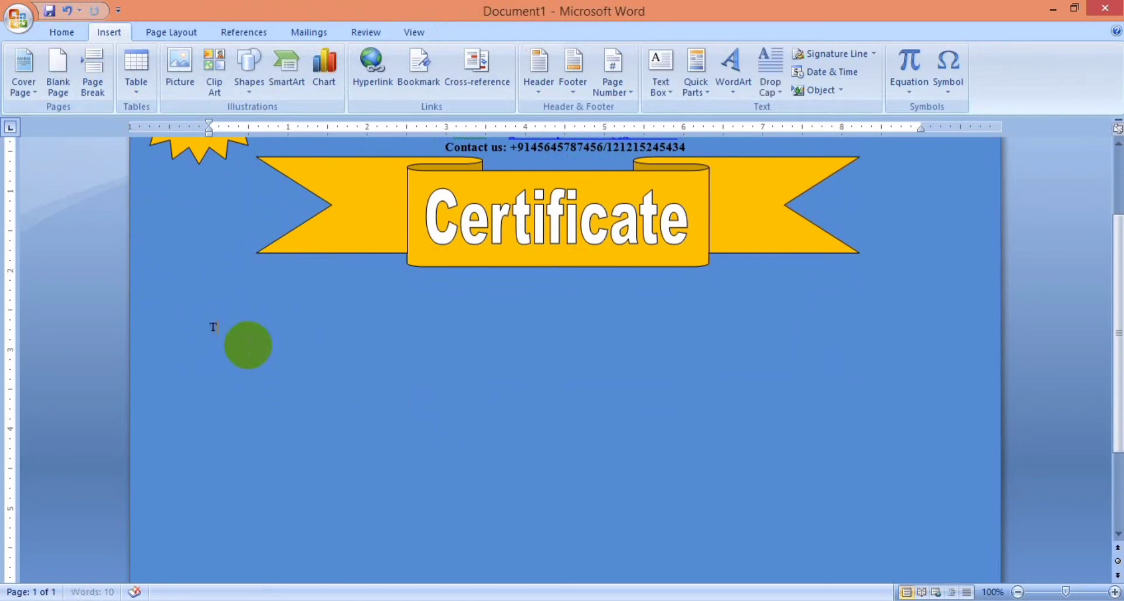
{"action": "type", "text": " i"}
{"action": "key", "text": "BackSpace"}
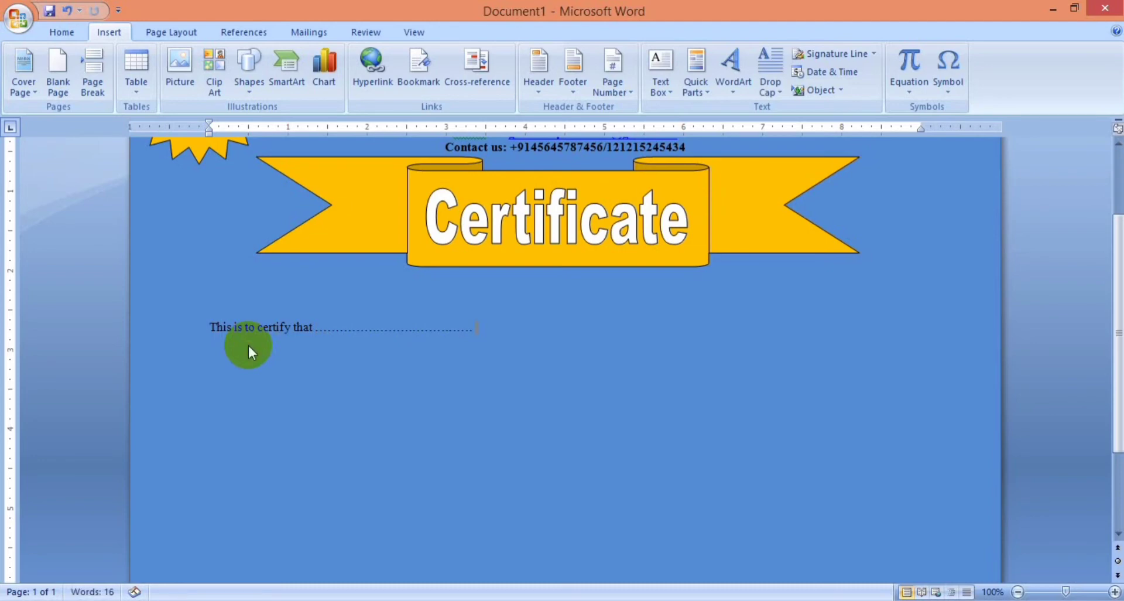
{"action": "type", "text": "da"}
{"action": "type", "text": "ughter of"}
{"action": "key", "text": "BackSpace"}
{"action": "key", "text": "BackSpace"}
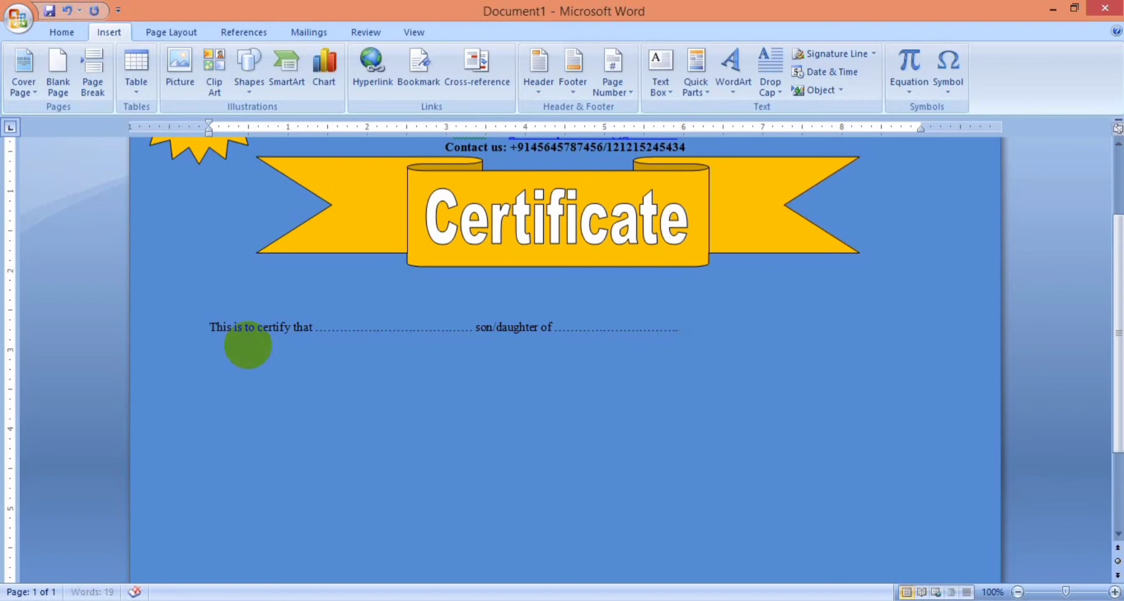
{"action": "type", "text": "nd "}
{"action": "type", "text": "..................................."}
{"action": "type", "text": "has been"}
{"action": "type", "text": "su"}
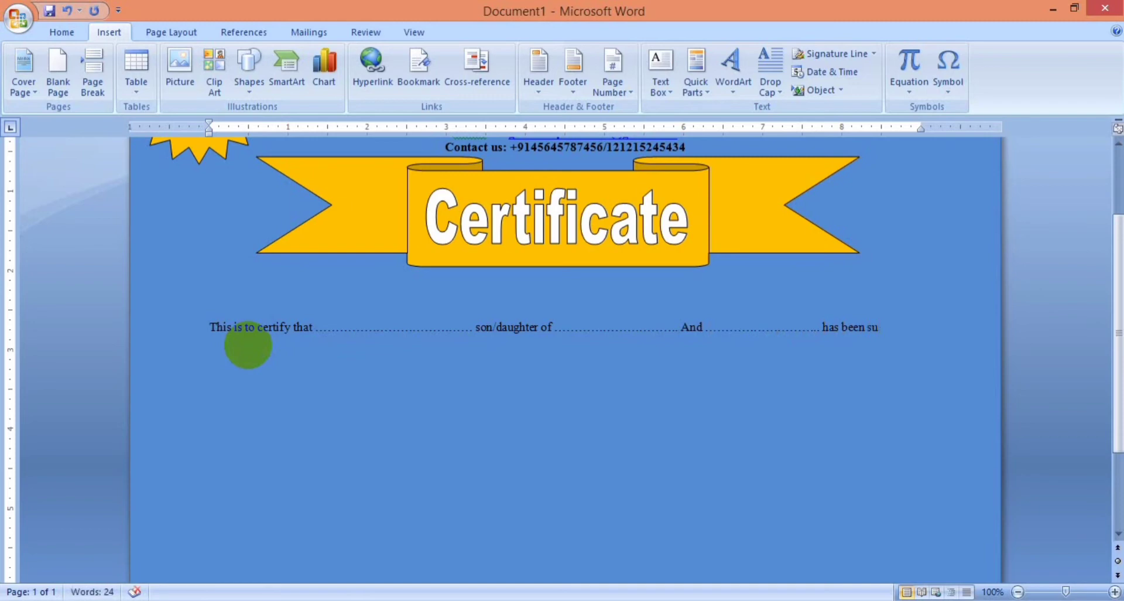
{"action": "type", "text": "ccessful"}
{"action": "type", "text": "ly comple"}
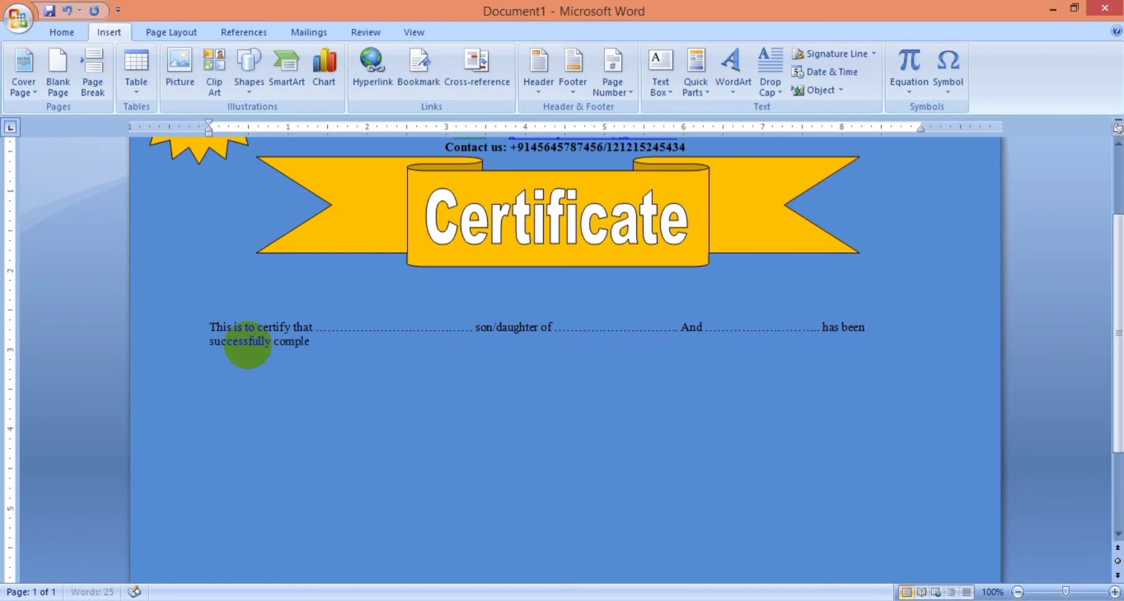
{"action": "type", "text": "ted "}
{"action": "type", "text": "the fo"}
{"action": "type", "text": "llowi"}
{"action": "type", "text": "ng courses"}
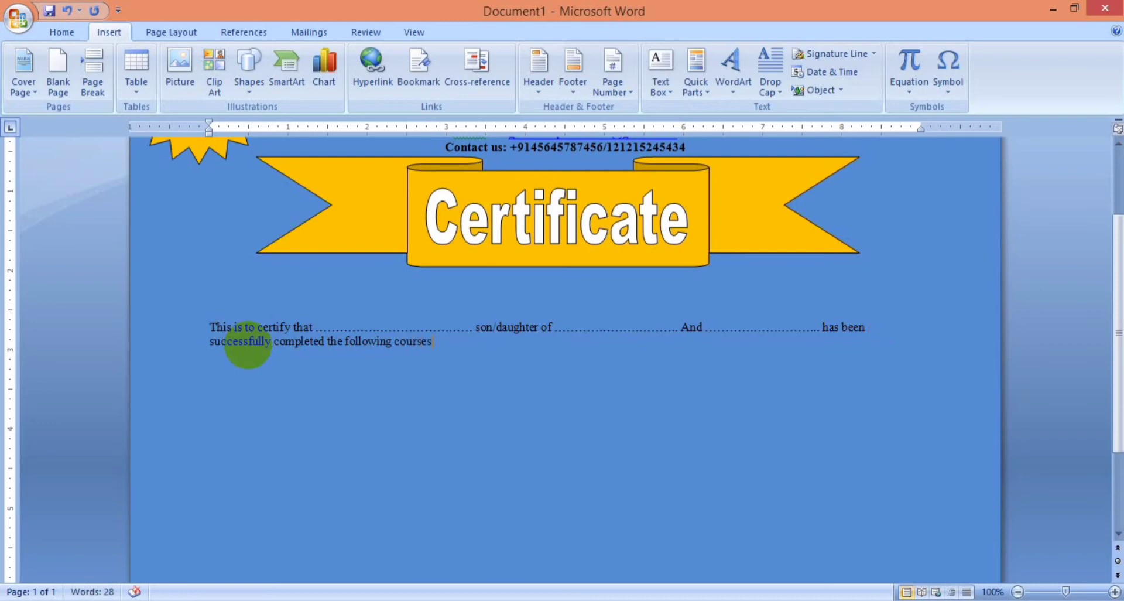
{"action": "type", "text": " from"}
{"action": "type", "text": " Garo C"}
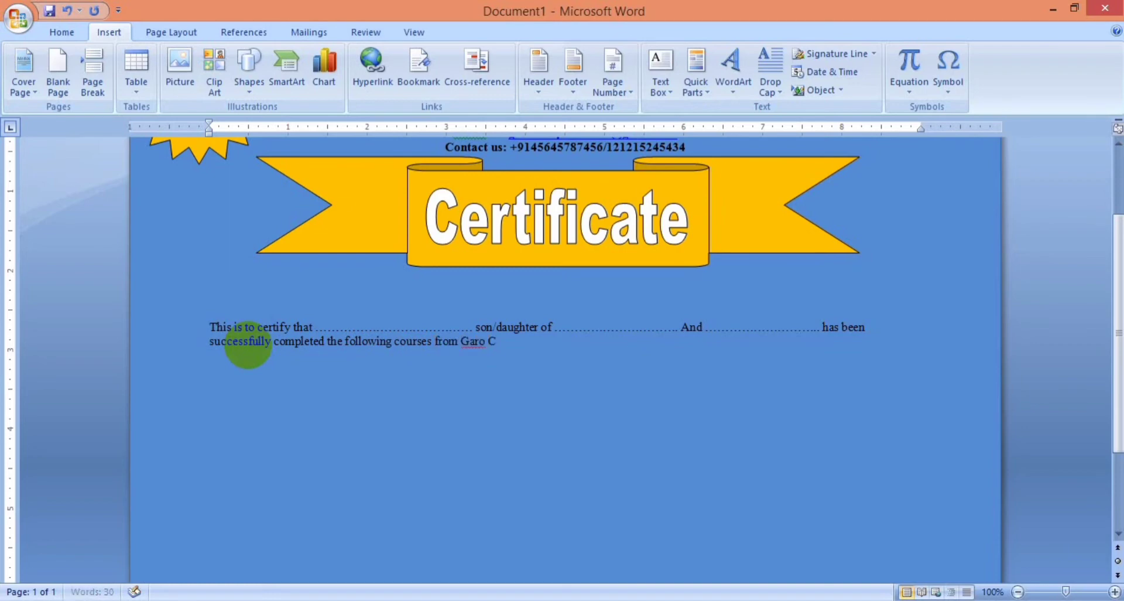
{"action": "type", "text": "omputer In"}
{"action": "type", "text": "stitute"}
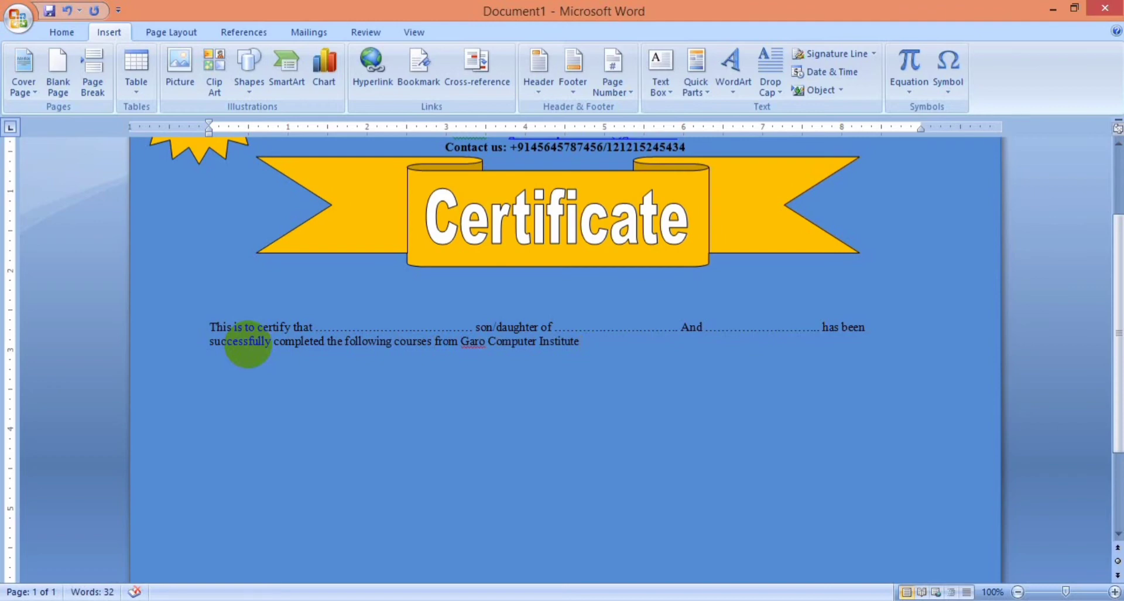
Add the dotted 'During the period of … To …' grade line and 'We wish him/her in success in life'.
{"action": "type", "text": "."}
{"action": "key", "text": "Return"}
{"action": "type", "text": "D"}
{"action": "type", "text": "uring t"}
{"action": "type", "text": "he perio"}
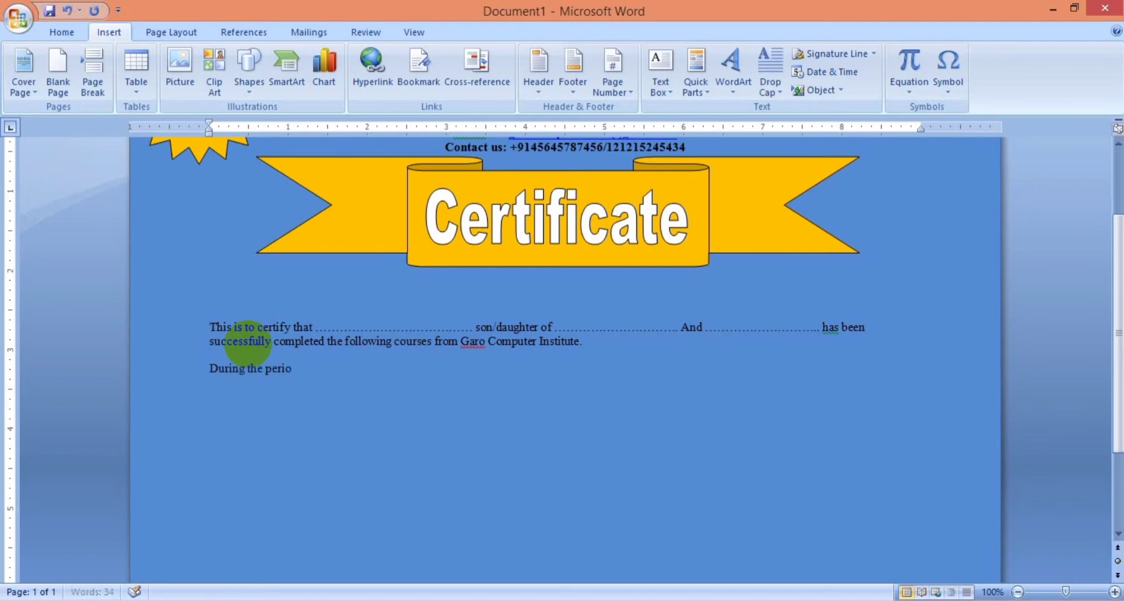
{"action": "type", "text": "d of "}
{"action": "type", "text": ".........................."}
{"action": "type", "text": " To "}
{"action": "type", "text": "......."}
{"action": "type", "text": "........................................."}
{"action": "type", "text": " and "}
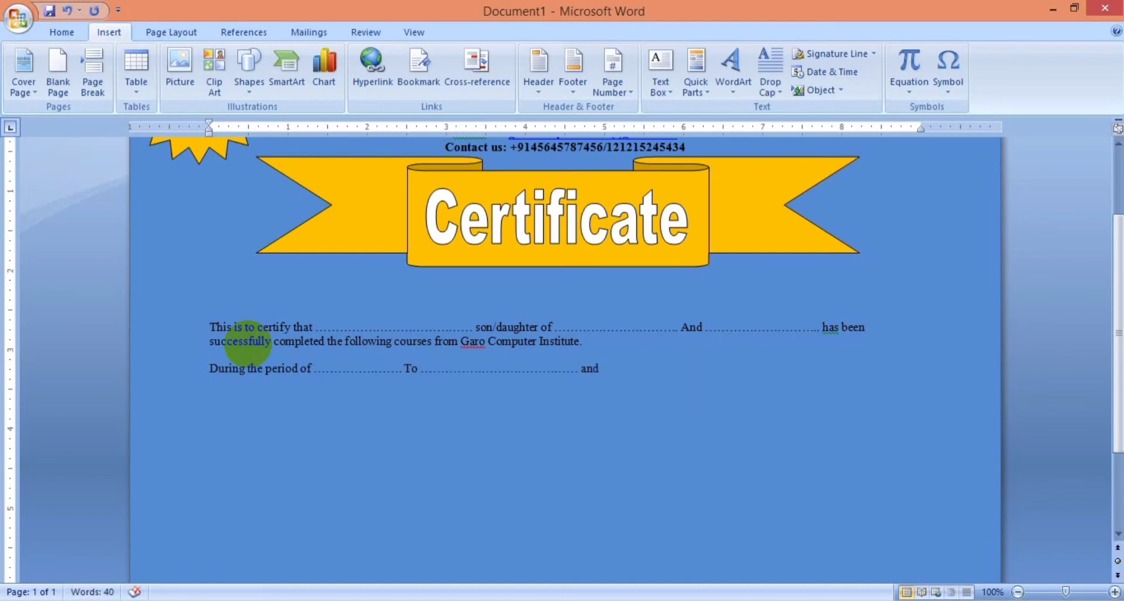
{"action": "type", "text": "obtained"}
{"action": "type", "text": " Grade"}
{"action": "type", "text": " ......................"}
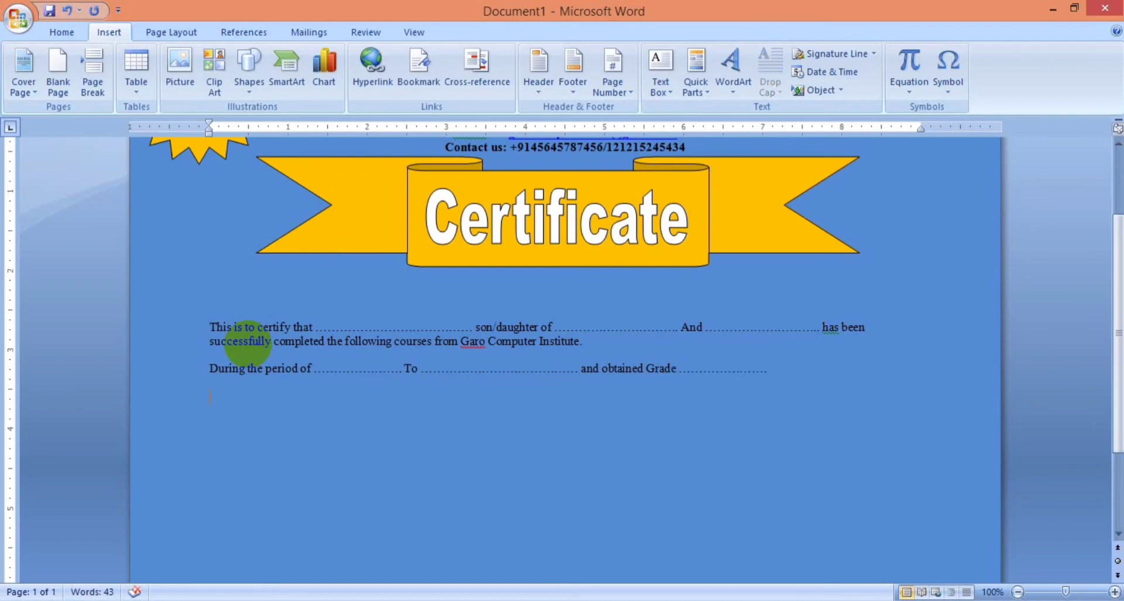
{"action": "type", "text": "We"}
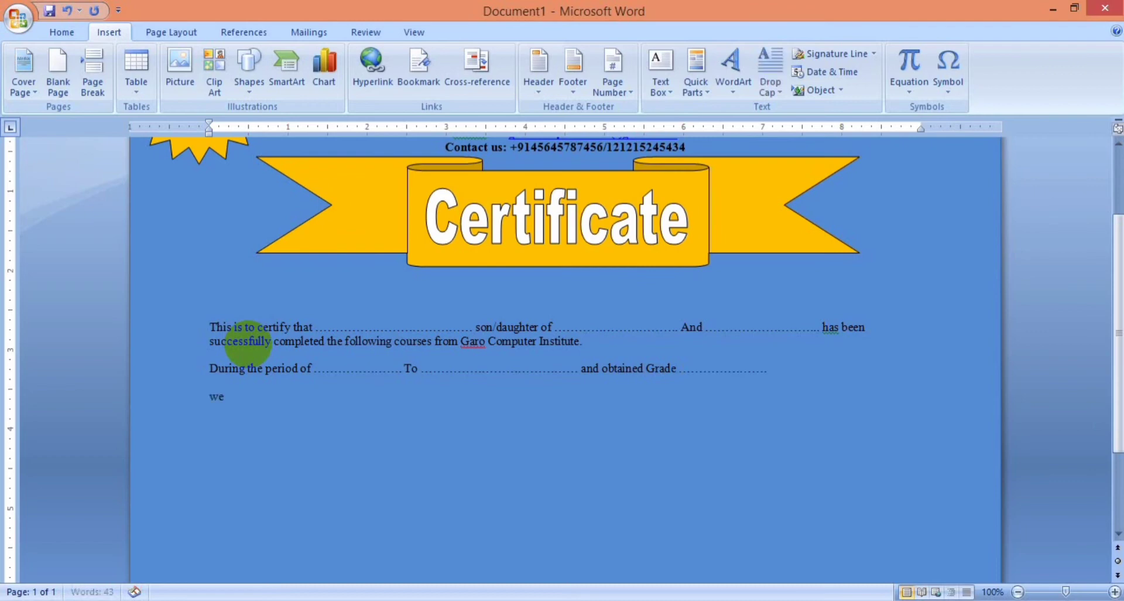
{"action": "type", "text": " wish"}
{"action": "type", "text": " him"}
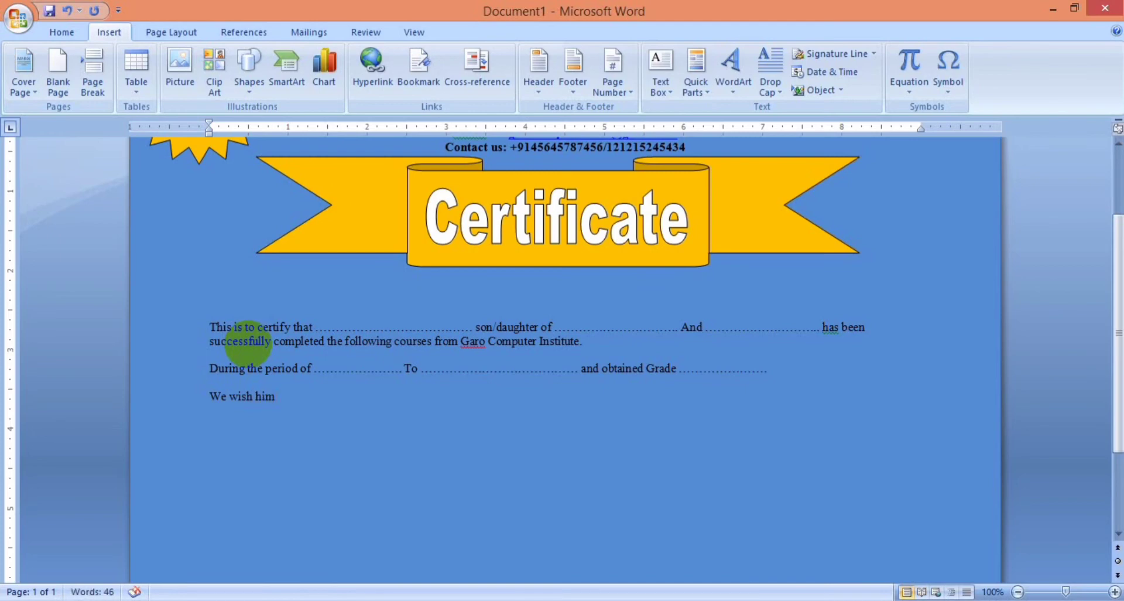
{"action": "type", "text": "/her in"}
{"action": "type", "text": " succes"}
{"action": "type", "text": "s in "}
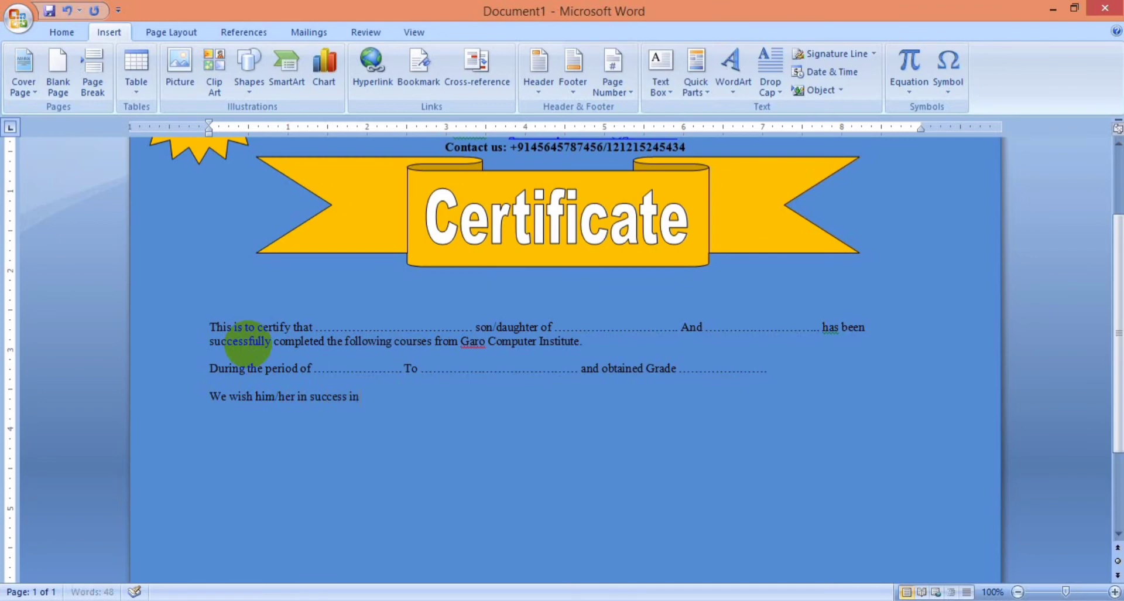
{"action": "type", "text": "l"}
{"action": "type", "text": "ife."}
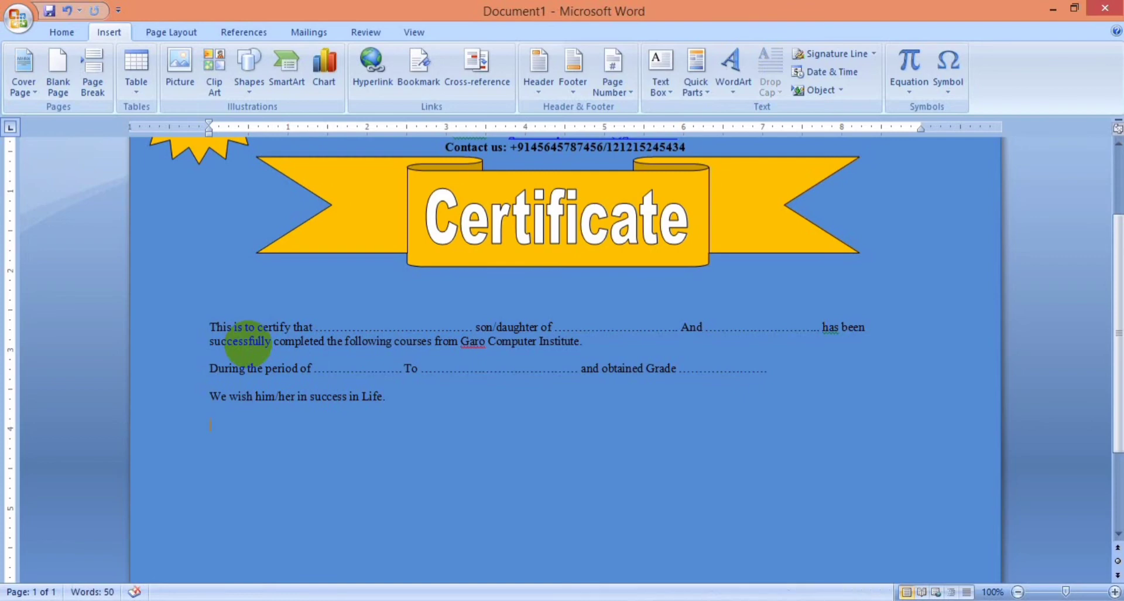
Type 'Description of the course' with 'Microsoft Office, etc.' on the next line.
{"action": "type", "text": "Des"}
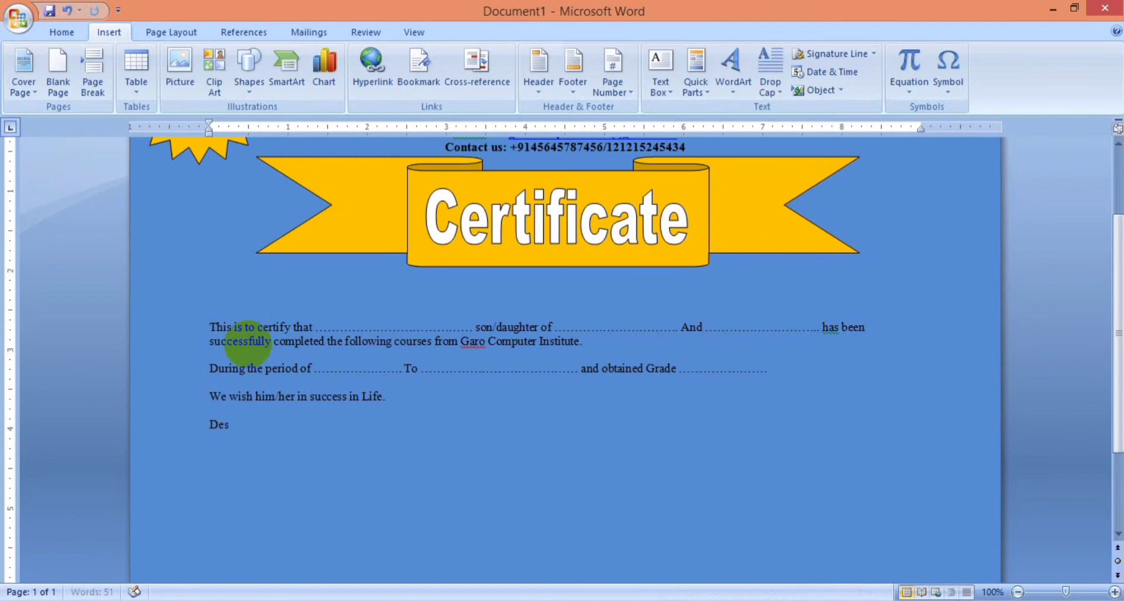
{"action": "type", "text": "cripto"}
{"action": "key", "text": "BackSpace"}
{"action": "type", "text": "ion of"}
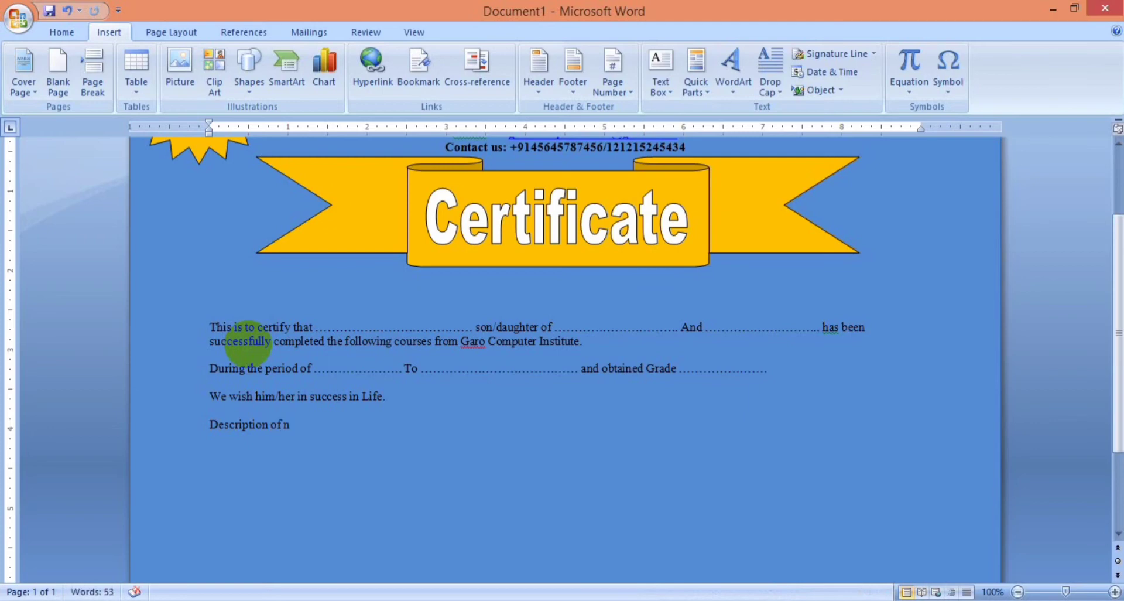
{"action": "type", "text": " the"}
{"action": "type", "text": " course"}
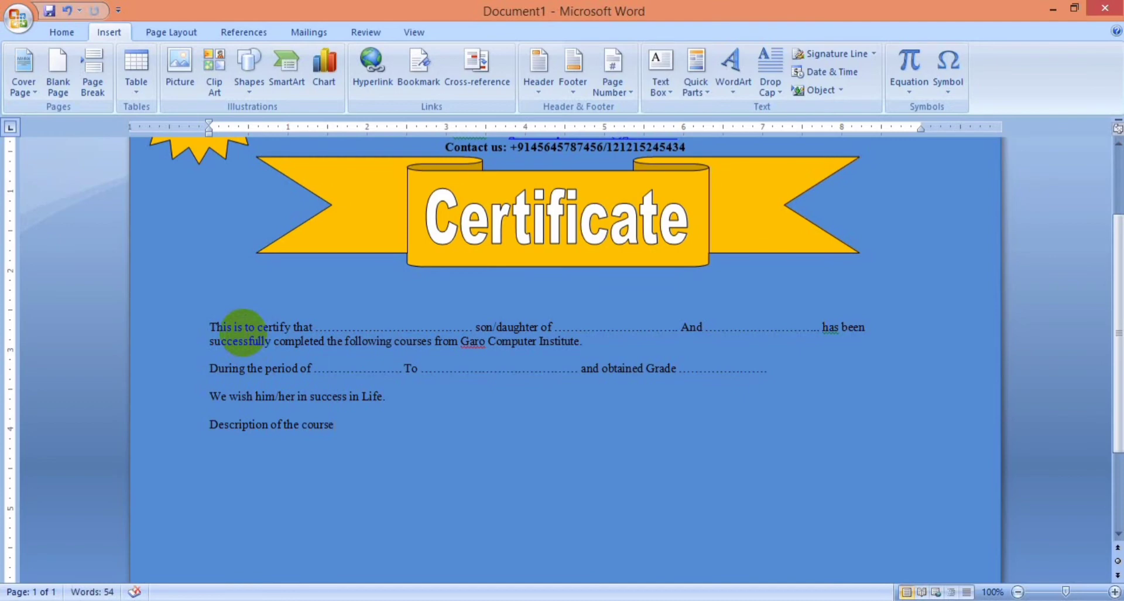
{"action": "key", "text": "Return"}
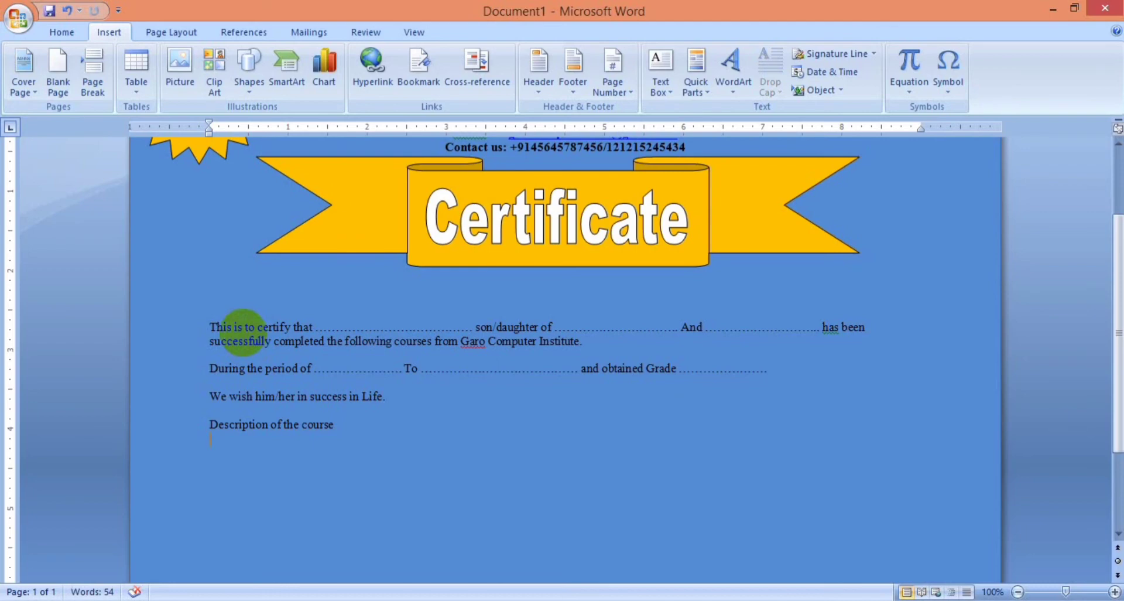
{"action": "type", "text": "MIcrosift"}
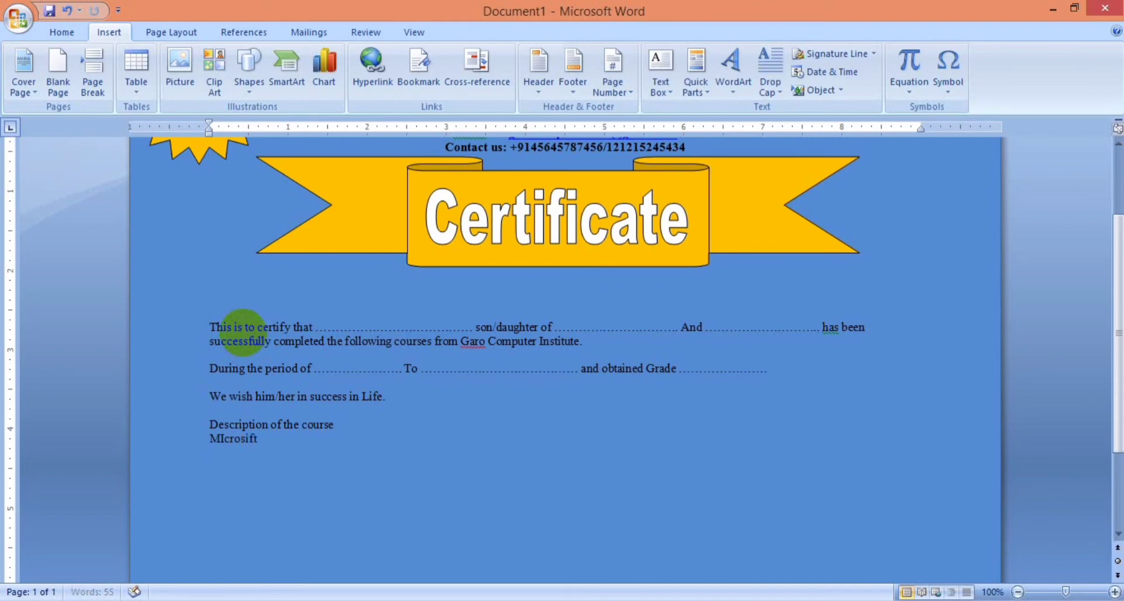
{"action": "key", "text": "BackSpace"}
{"action": "key", "text": "BackSpace"}
{"action": "key", "text": "BackSpace"}
{"action": "type", "text": "oft "}
{"action": "type", "text": "Office"}
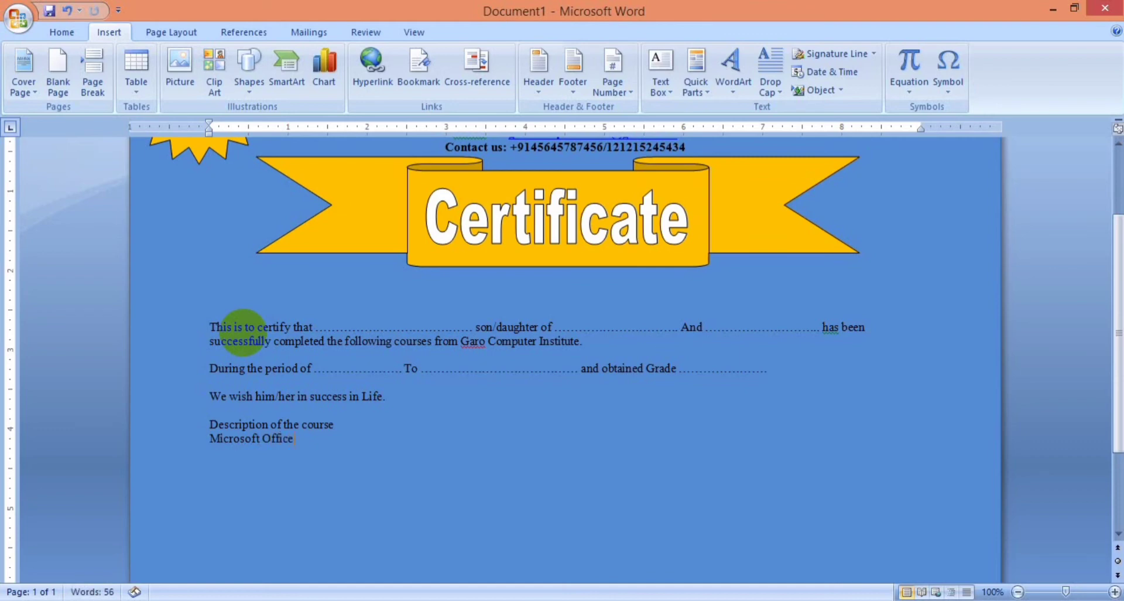
{"action": "type", "text": ", etc"}
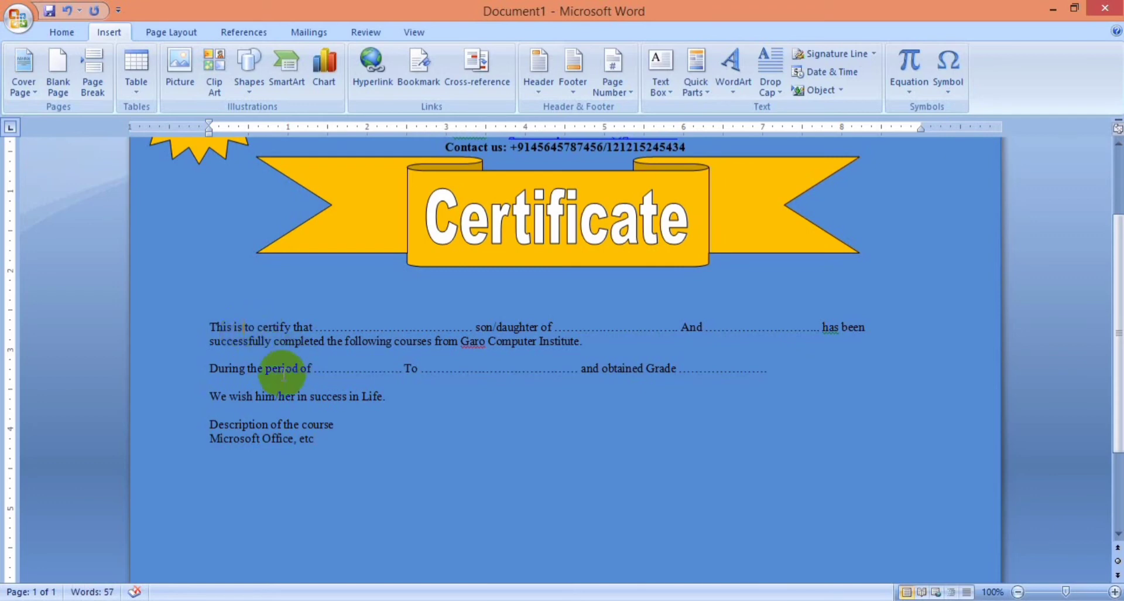
{"action": "type", "text": "."}
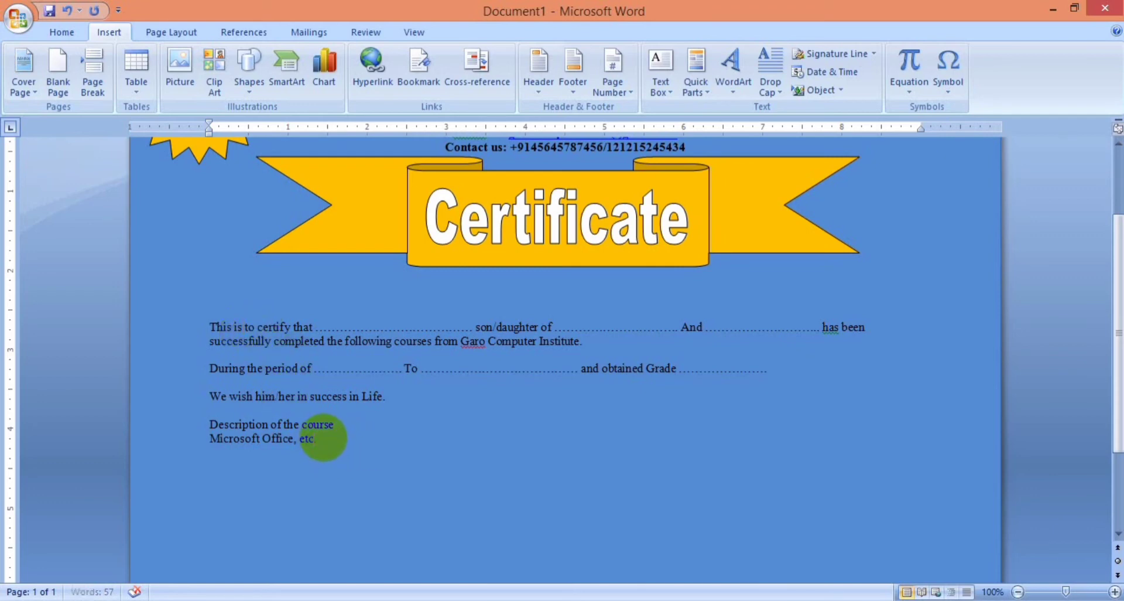
{"action": "key", "text": "Return"}
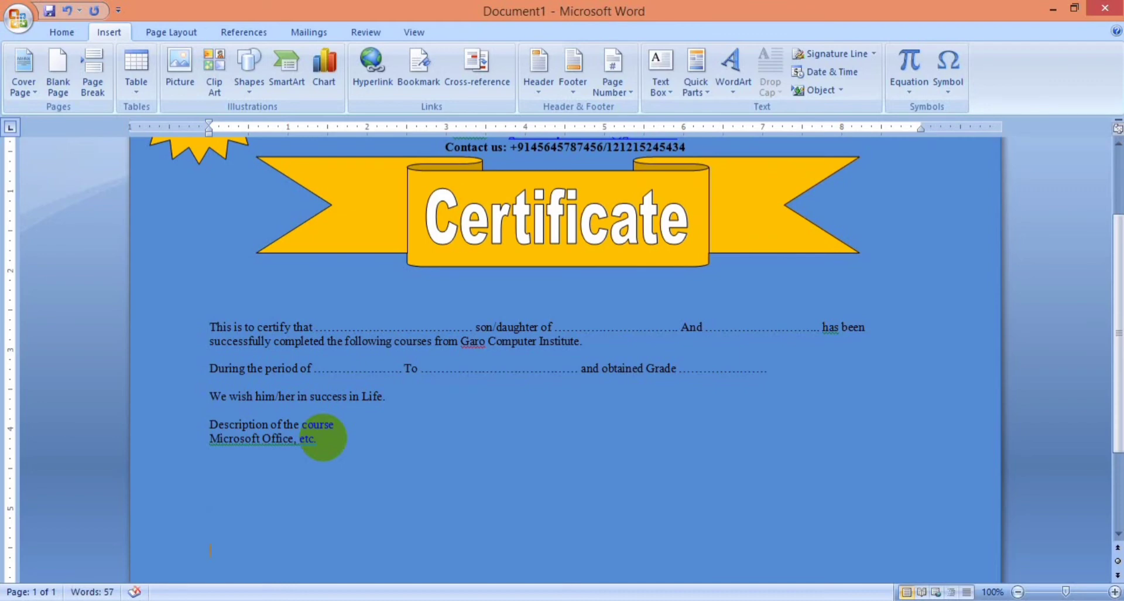
Type the dotted signature lines near the bottom of the page.
{"action": "scroll", "coordinate": [276, 392], "scroll_direction": "down", "scroll_amount": 3}
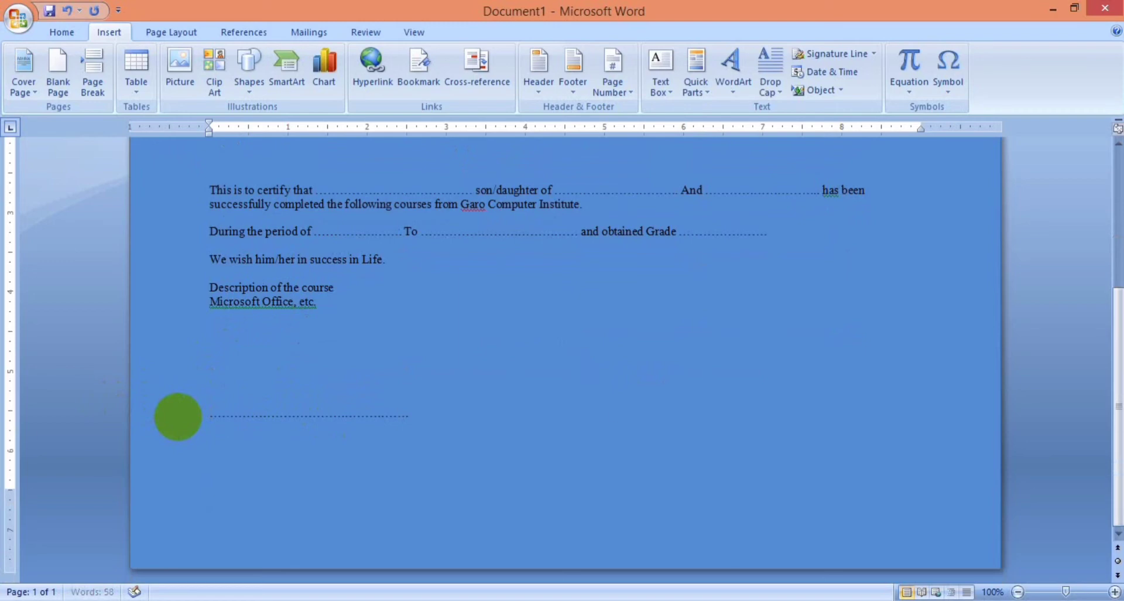
{"action": "type", "text": "..........................................................................."}
{"action": "key", "text": "Return"}
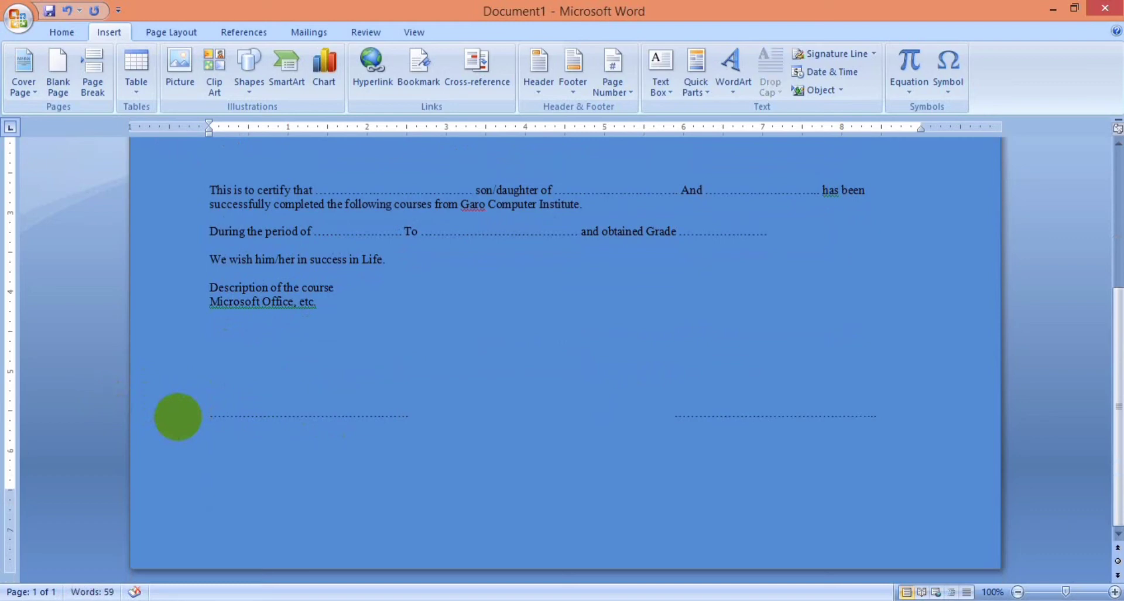
Type 'Head of the Department' under the left signature line.
{"action": "type", "text": "Di"}
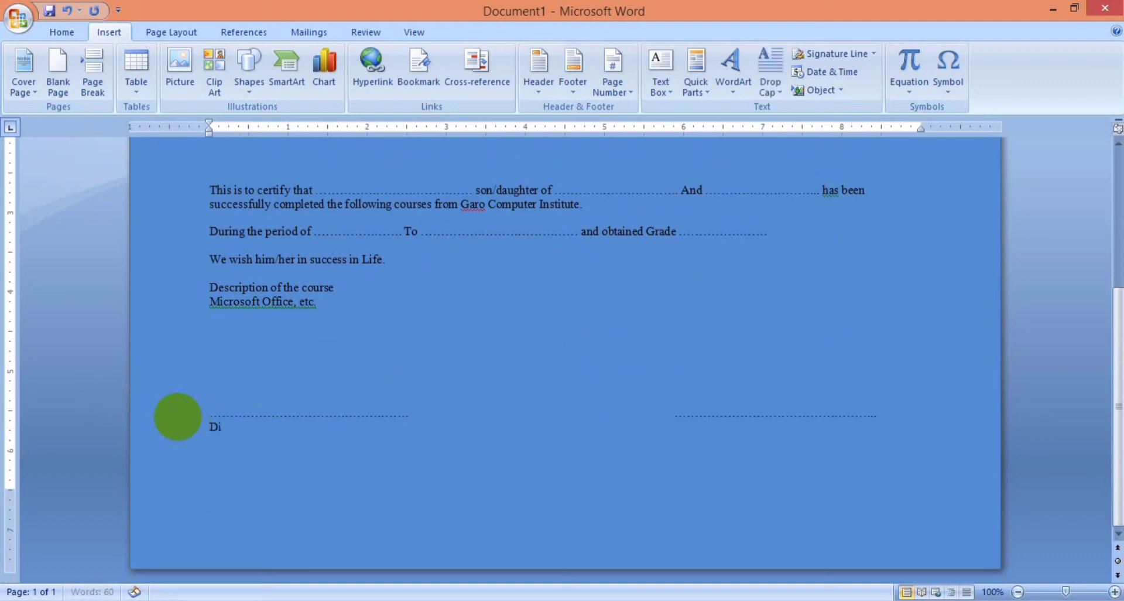
{"action": "key", "text": "BackSpace"}
{"action": "key", "text": "BackSpace"}
{"action": "type", "text": "head"}
{"action": "key", "text": "BackSpace"}
{"action": "key", "text": "BackSpace"}
{"action": "key", "text": "BackSpace"}
{"action": "key", "text": "BackSpace"}
{"action": "type", "text": "He"}
{"action": "type", "text": "ad Of t"}
{"action": "type", "text": "he"}
{"action": "key", "text": "BackSpace"}
{"action": "key", "text": "BackSpace"}
{"action": "key", "text": "BackSpace"}
{"action": "key", "text": "BackSpace"}
{"action": "key", "text": "BackSpace"}
{"action": "type", "text": "of the"}
{"action": "type", "text": " Depart"}
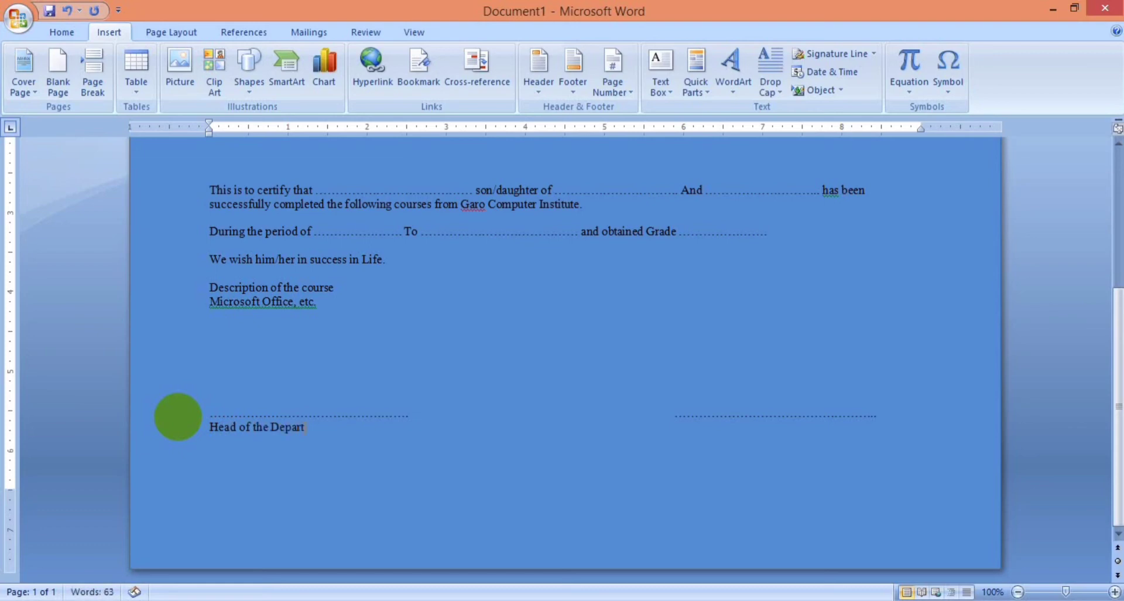
{"action": "type", "text": "ment"}
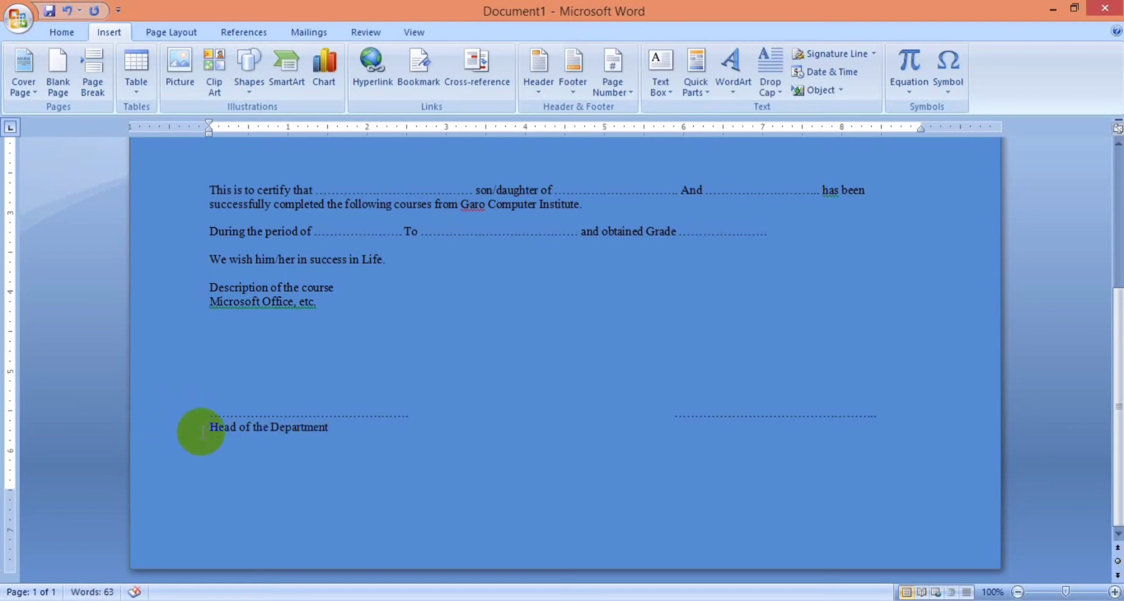
Indent 'Head of the Department' and type 'Teacher incharge' under the right signature line.
{"action": "left_click", "coordinate": [209, 424]}
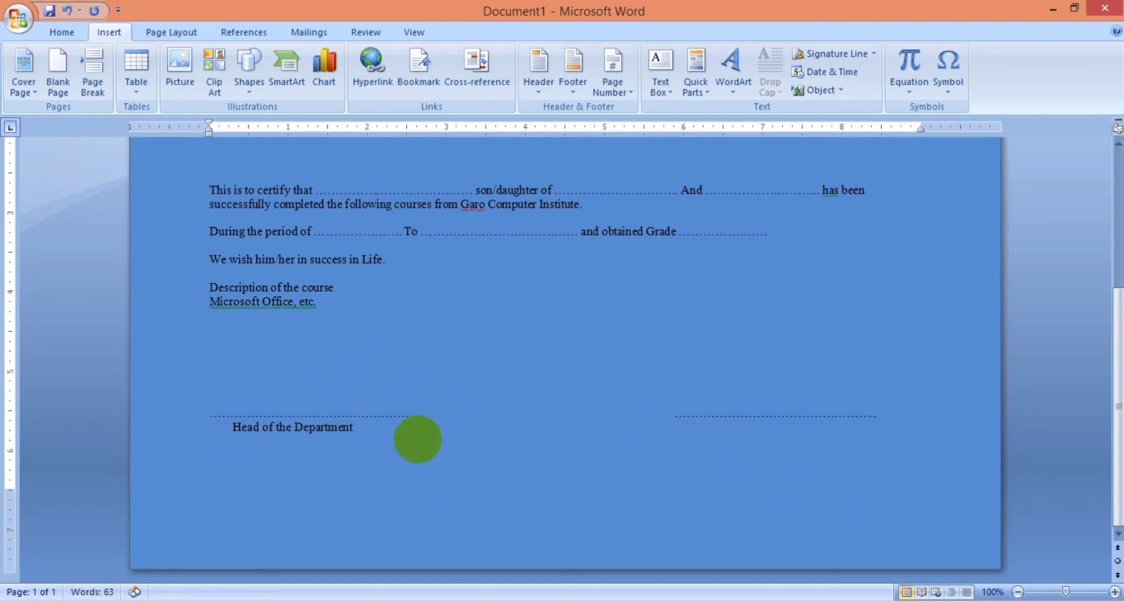
{"action": "type", "text": "T"}
{"action": "type", "text": "incah"}
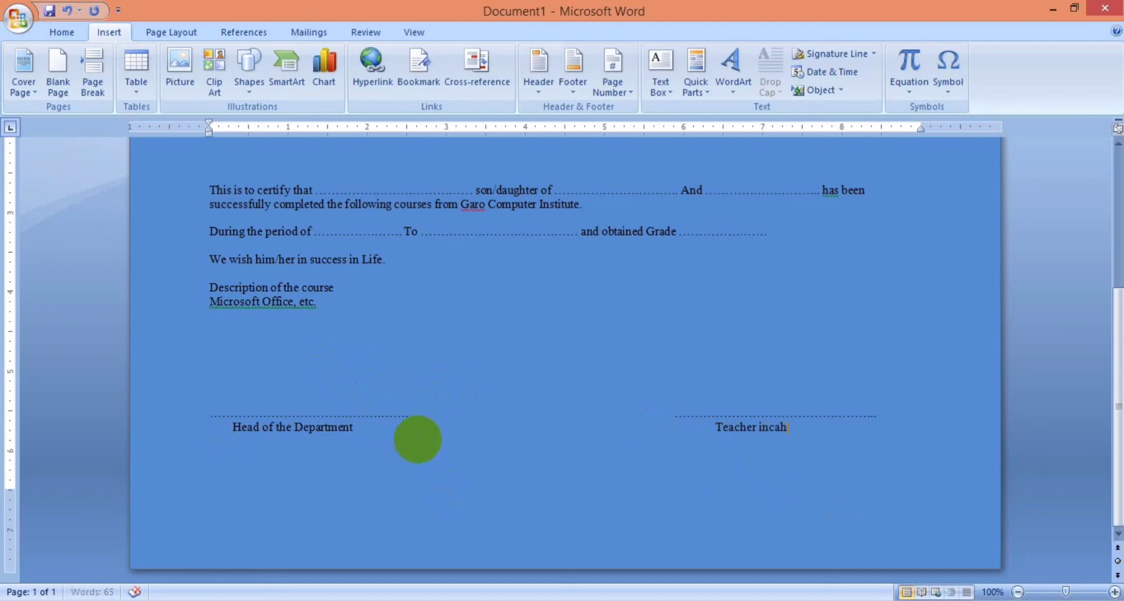
{"action": "key", "text": "BackSpace"}
{"action": "key", "text": "BackSpace"}
{"action": "type", "text": "harge"}
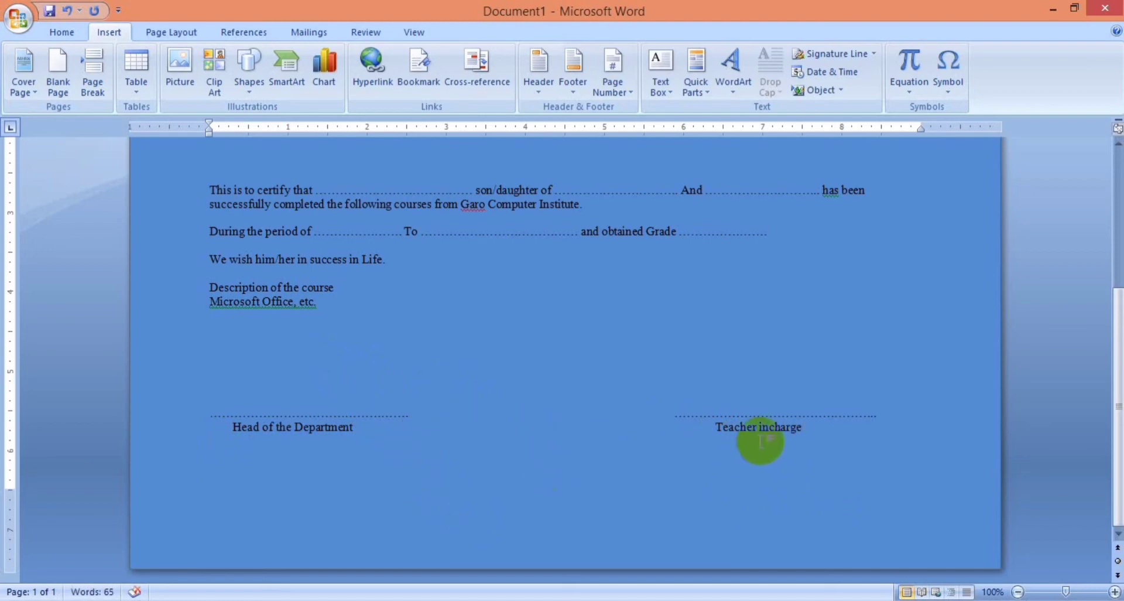
{"action": "left_click", "coordinate": [761, 431]}
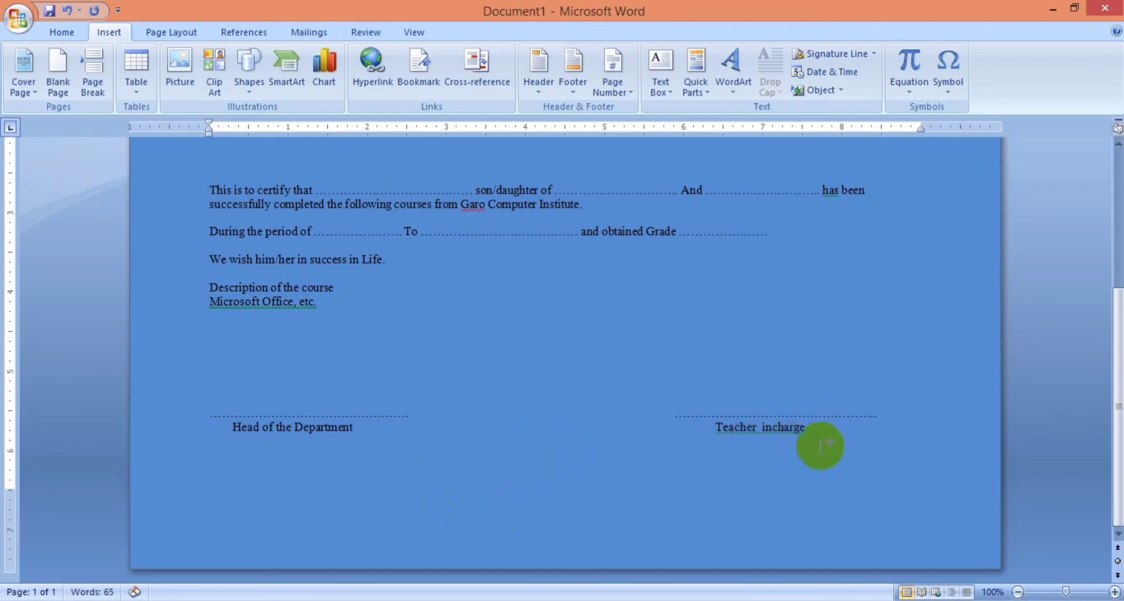
Select the text from 'This is to certify that' down to the signature labels and bold it.
{"action": "scroll", "coordinate": [817, 436], "scroll_direction": "up", "scroll_amount": 5}
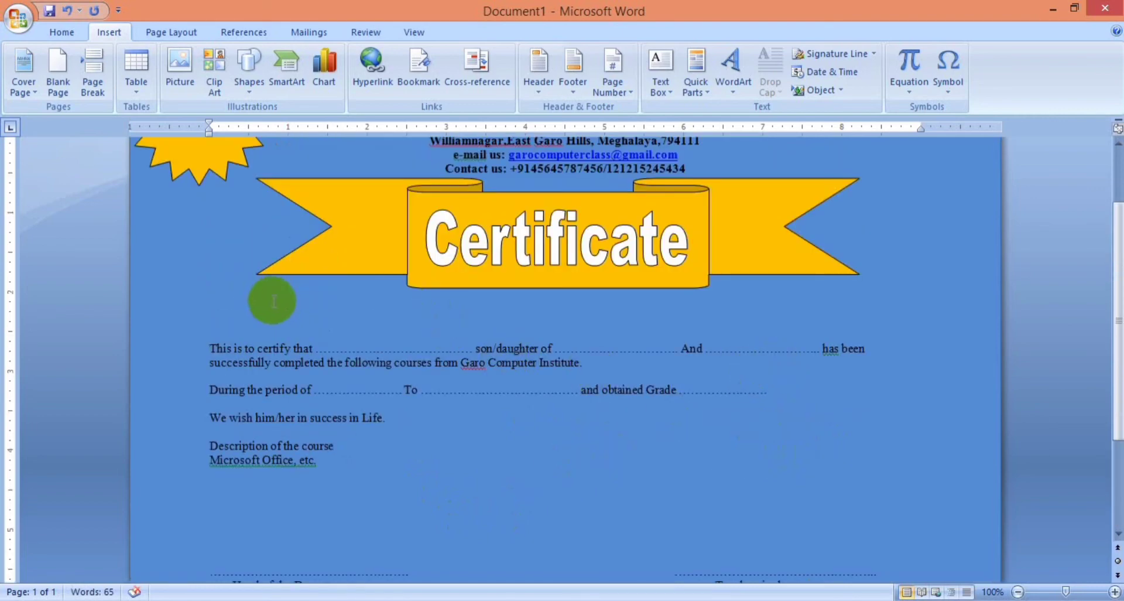
{"action": "left_click", "coordinate": [204, 348]}
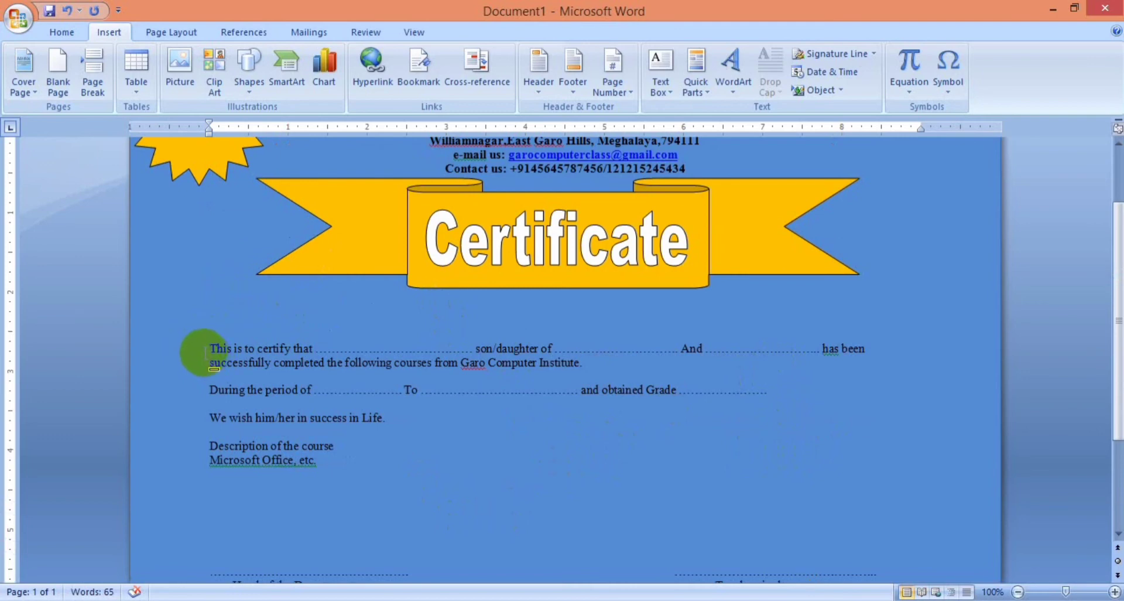
{"action": "mouse_move", "coordinate": [206, 347]}
{"action": "left_mouse_down"}
{"action": "mouse_move", "coordinate": [308, 481]}
{"action": "mouse_move", "coordinate": [777, 540]}
{"action": "mouse_move", "coordinate": [712, 481]}
{"action": "left_mouse_up"}
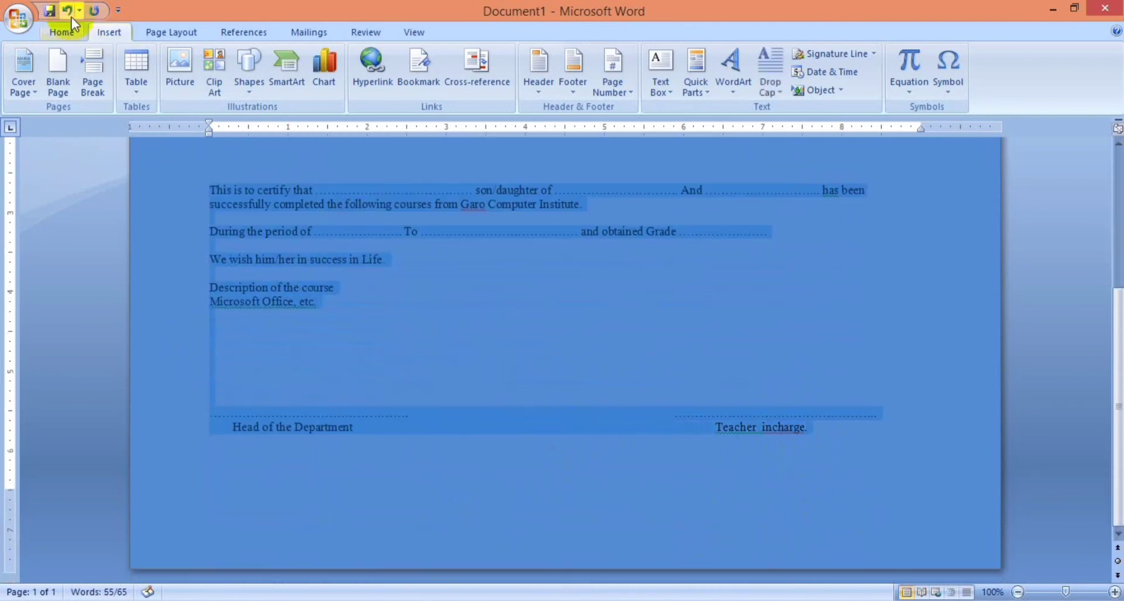
{"action": "left_click", "coordinate": [51, 36]}
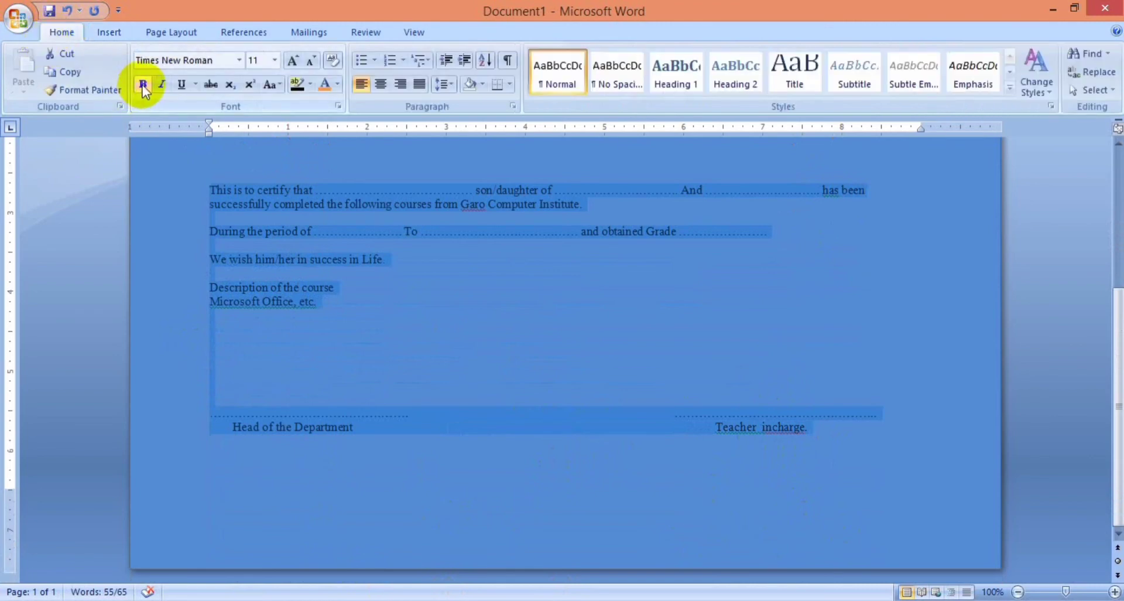
{"action": "left_click", "coordinate": [143, 85]}
{"action": "left_click", "coordinate": [433, 296]}
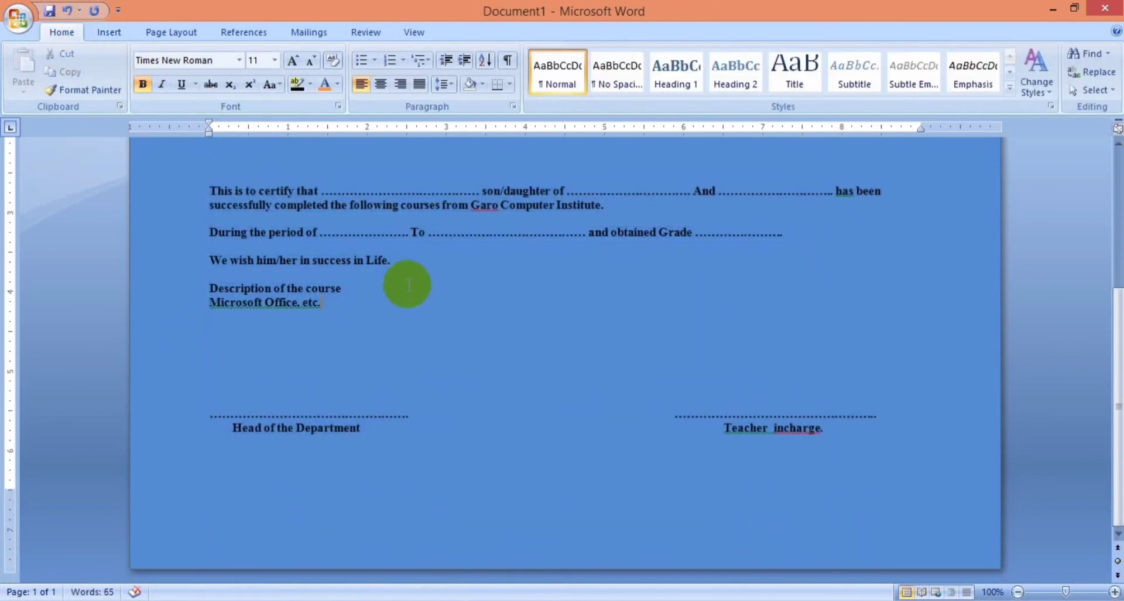
{"action": "scroll", "coordinate": [408, 284], "scroll_direction": "up", "scroll_amount": 3}
{"action": "scroll", "coordinate": [408, 285], "scroll_direction": "down", "scroll_amount": 3}
Apply underline to the 'Description of the course' heading.
{"action": "scroll", "coordinate": [409, 284], "scroll_direction": "up", "scroll_amount": 3}
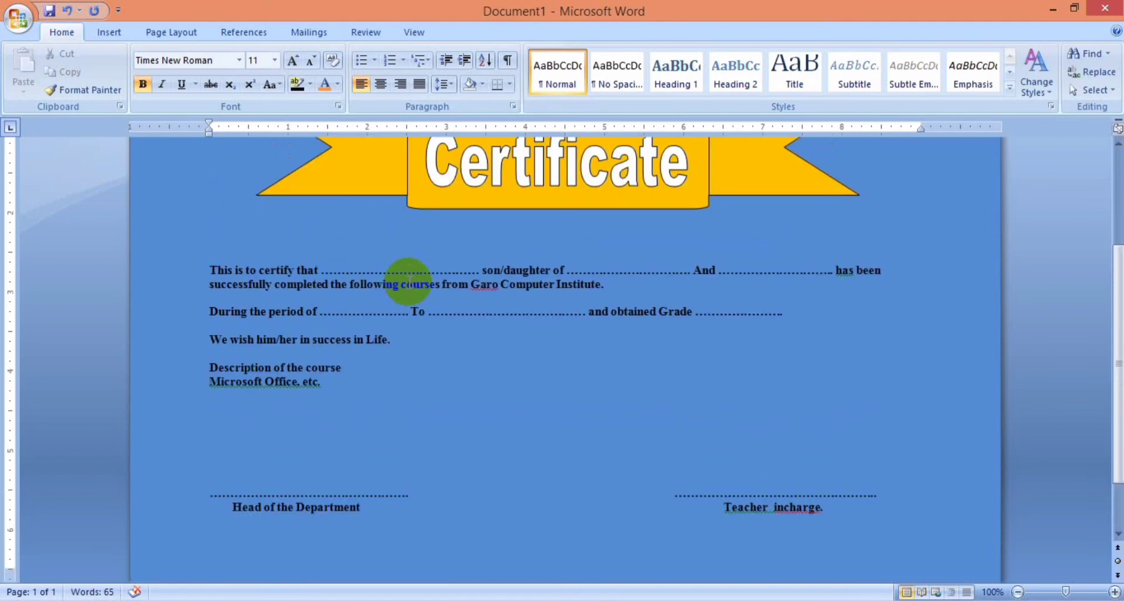
{"action": "scroll", "coordinate": [408, 281], "scroll_direction": "up", "scroll_amount": 3}
{"action": "scroll", "coordinate": [410, 283], "scroll_direction": "down", "scroll_amount": 5}
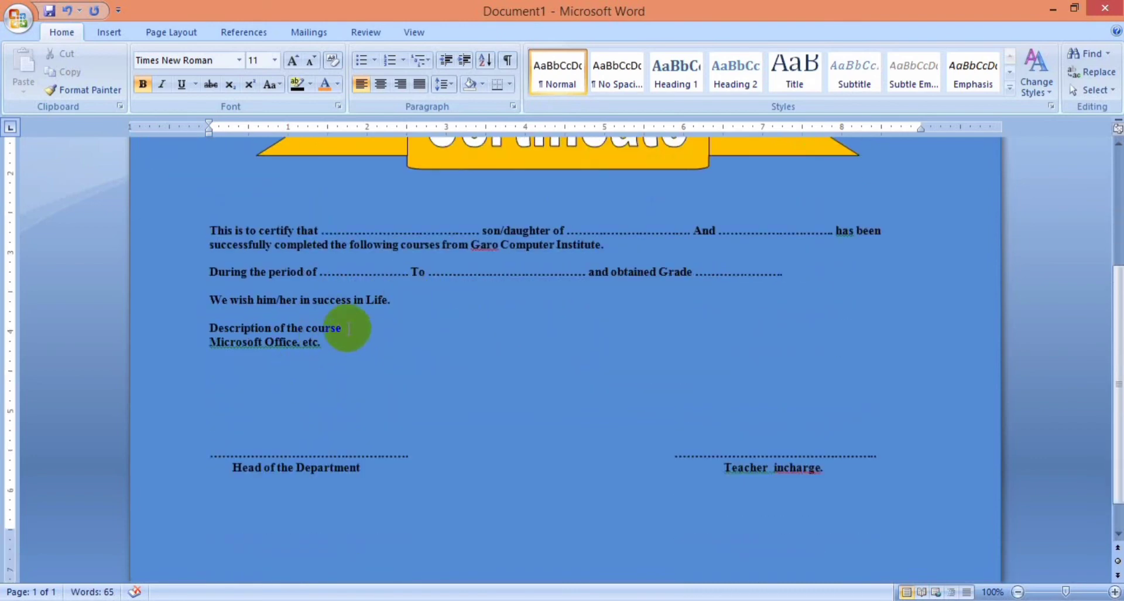
{"action": "left_click_drag", "start_coordinate": [346, 327], "coordinate": [225, 329]}
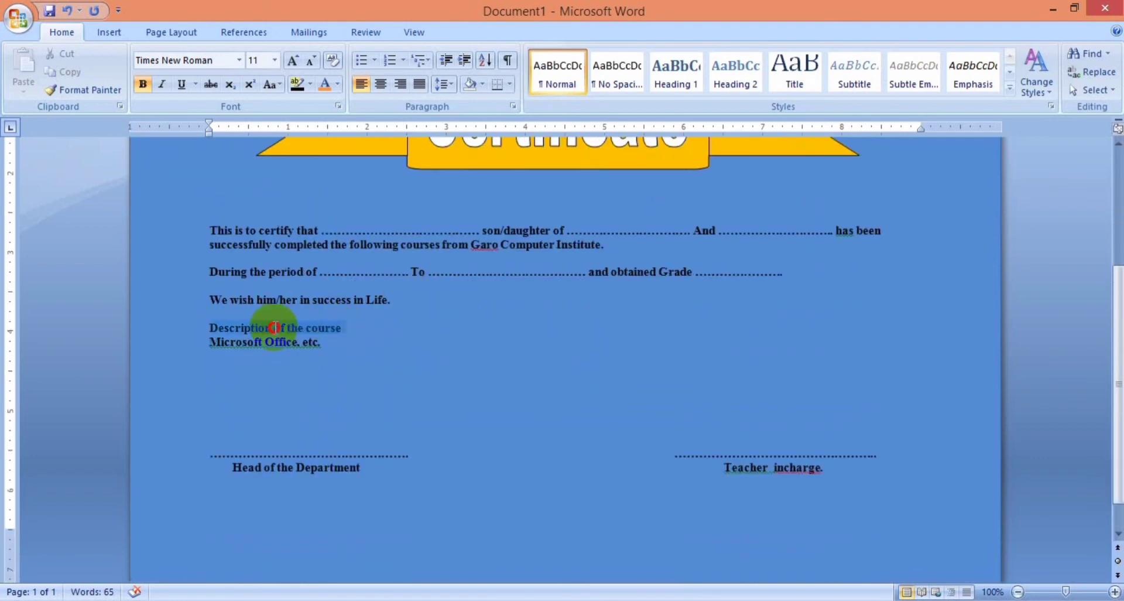
{"action": "left_click", "coordinate": [188, 89]}
{"action": "left_click", "coordinate": [375, 329]}
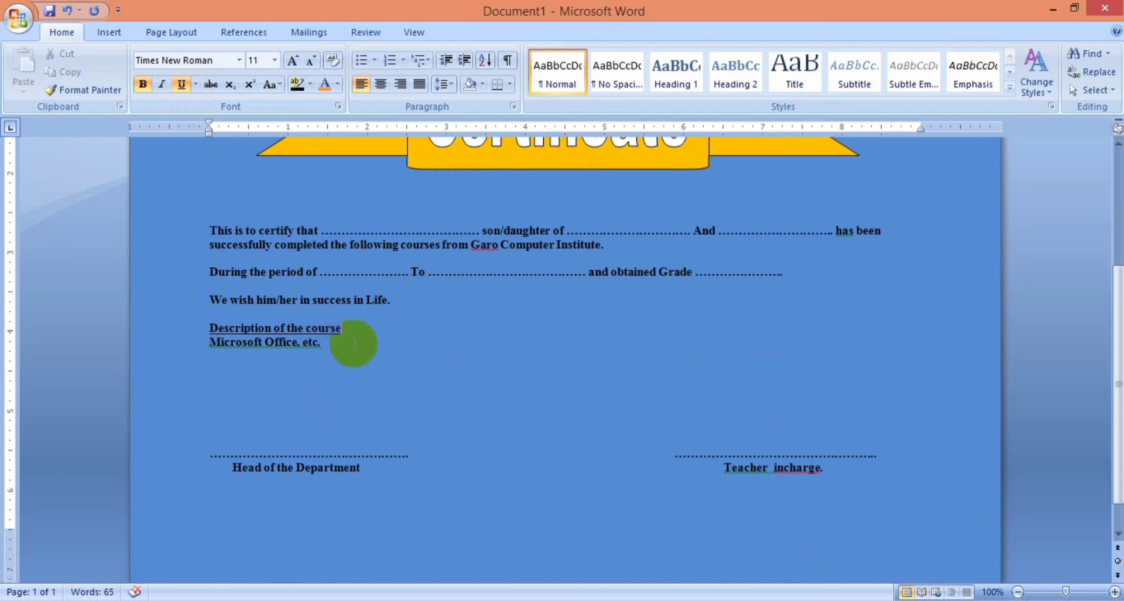
{"action": "scroll", "coordinate": [351, 342], "scroll_direction": "up", "scroll_amount": 1}
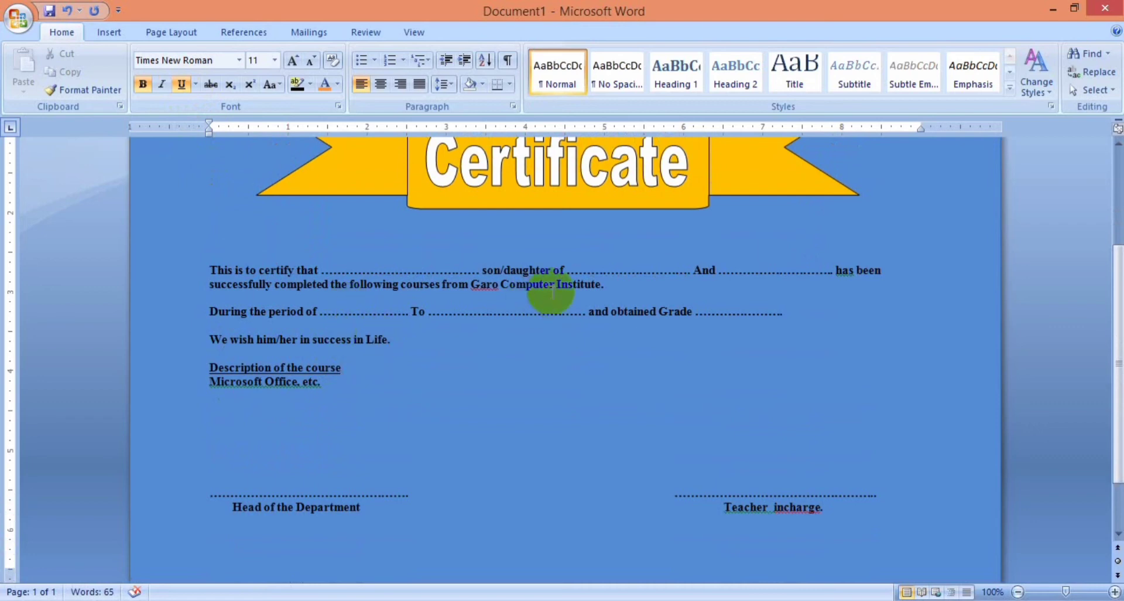
{"action": "scroll", "coordinate": [595, 295], "scroll_direction": "up", "scroll_amount": 2}
{"action": "scroll", "coordinate": [595, 295], "scroll_direction": "up", "scroll_amount": 2}
{"action": "scroll", "coordinate": [594, 290], "scroll_direction": "down", "scroll_amount": 2}
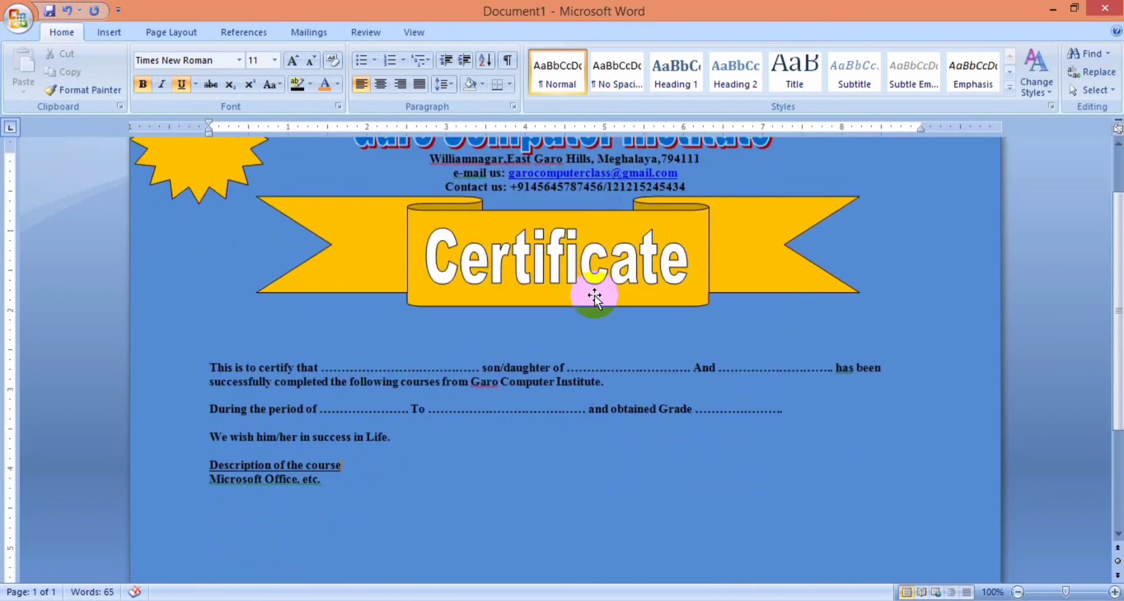
{"action": "scroll", "coordinate": [596, 295], "scroll_direction": "up", "scroll_amount": 2}
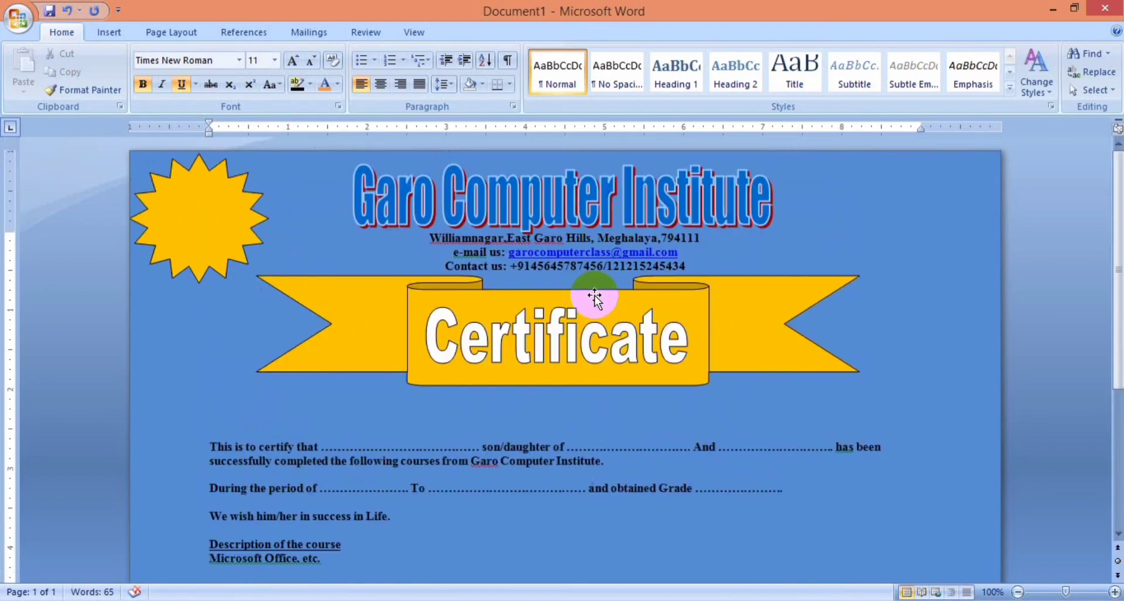
Insert 'A+' as WordArt using the first plain style.
{"action": "left_click", "coordinate": [123, 34]}
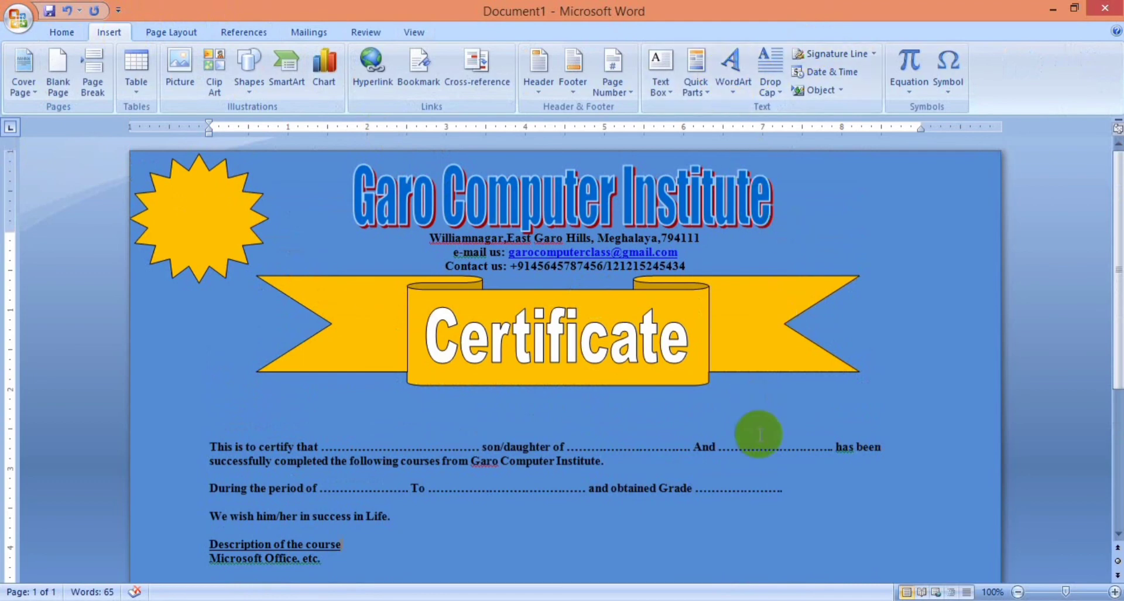
{"action": "left_click", "coordinate": [731, 76]}
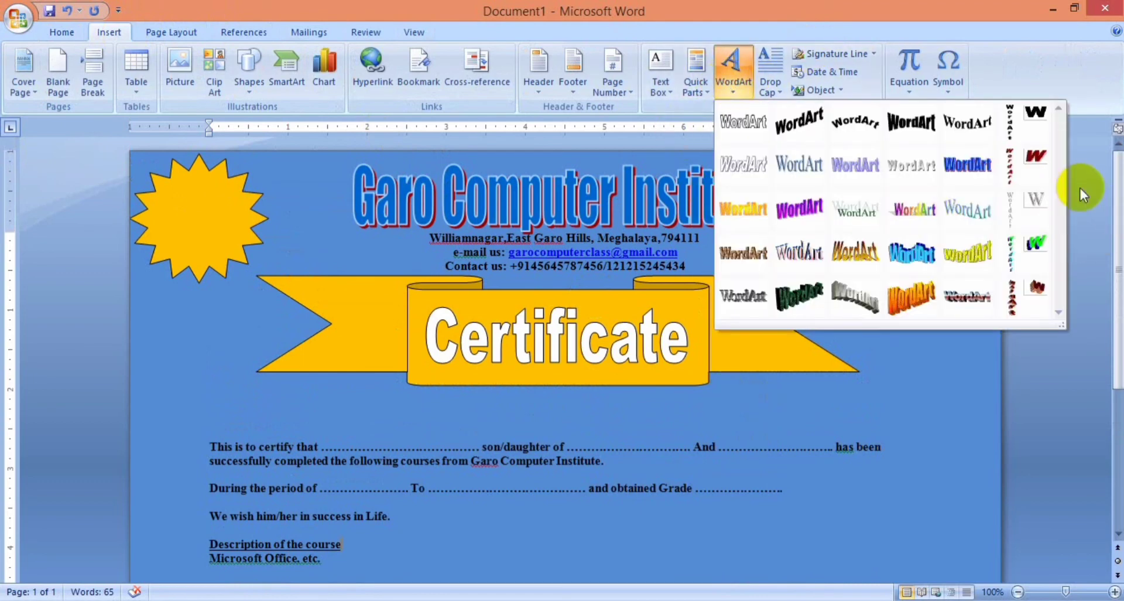
{"action": "left_click", "coordinate": [764, 130]}
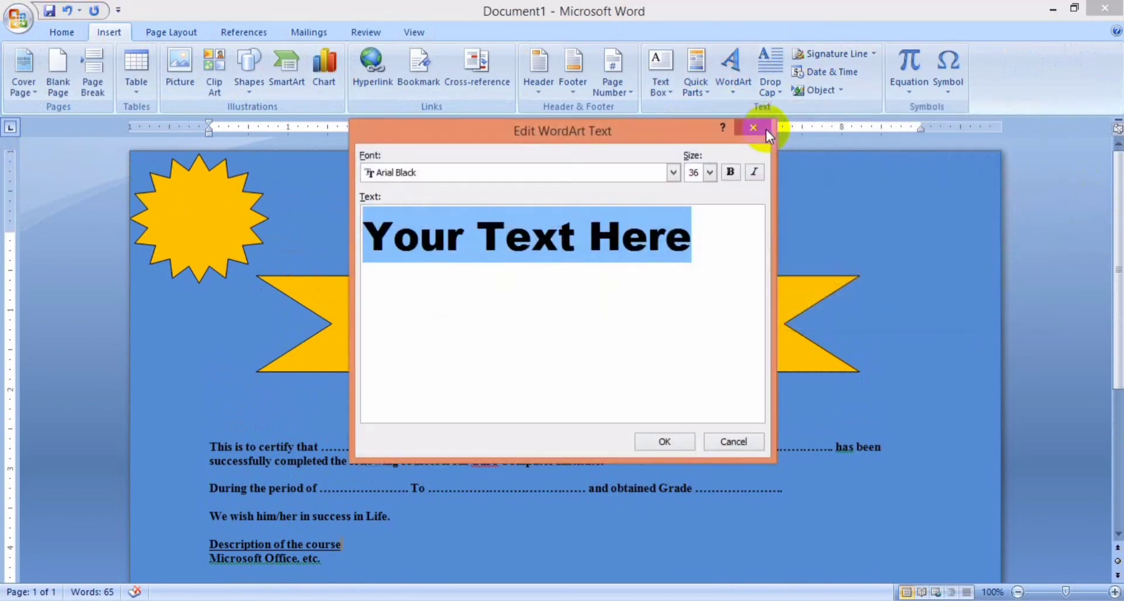
{"action": "key", "text": "BackSpace"}
{"action": "type", "text": "A+"}
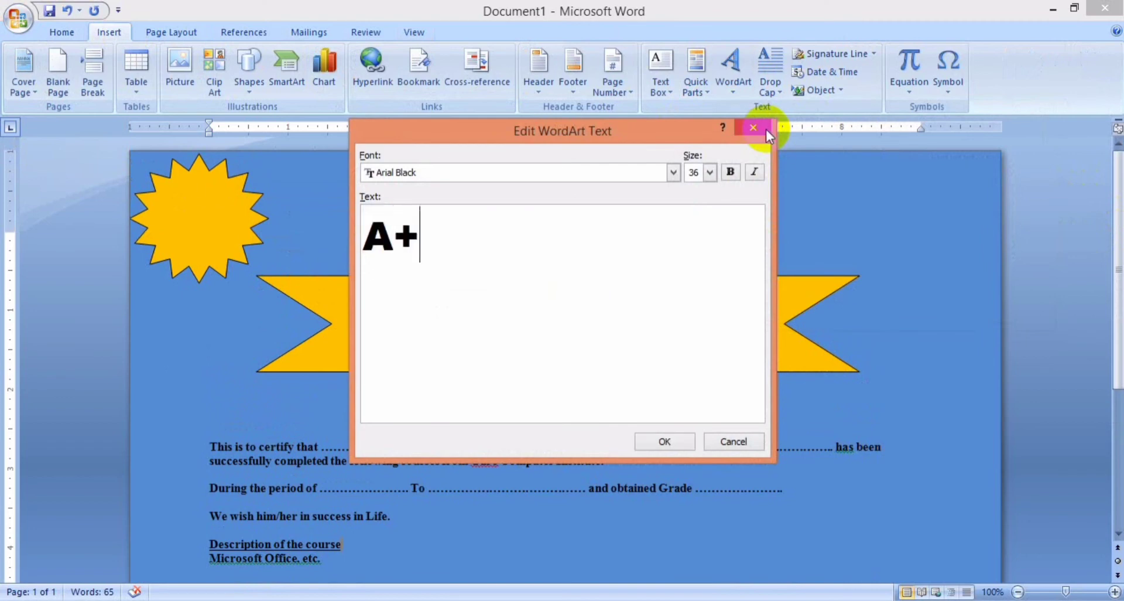
{"action": "left_click", "coordinate": [667, 439]}
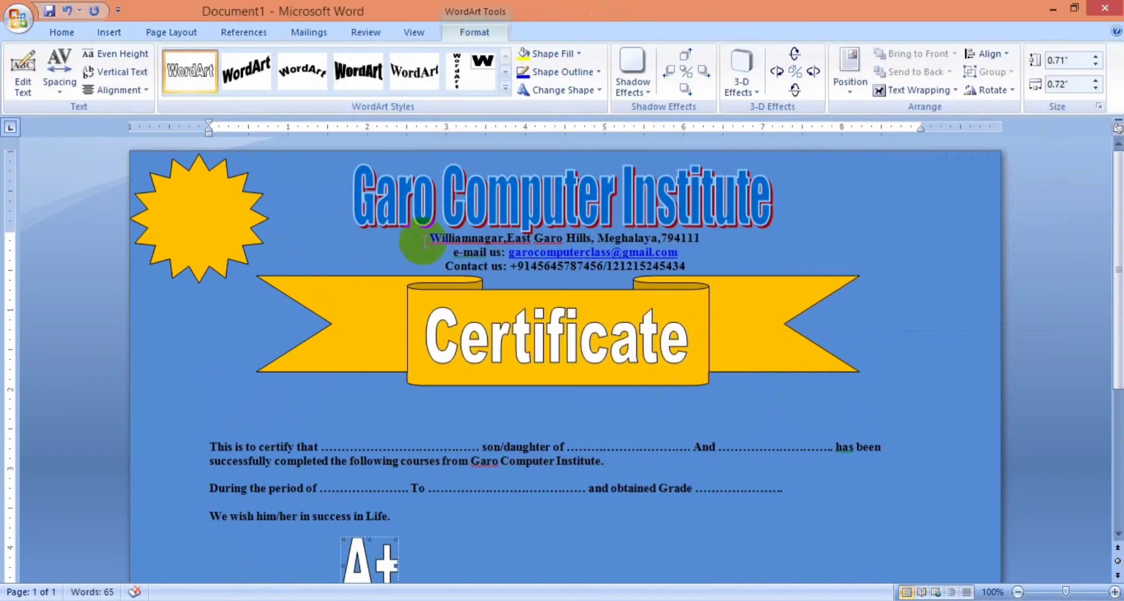
Let the A+ WordArt float freely over the page and give it a solid fill colour.
{"action": "scroll", "coordinate": [475, 313], "scroll_direction": "down", "scroll_amount": 3}
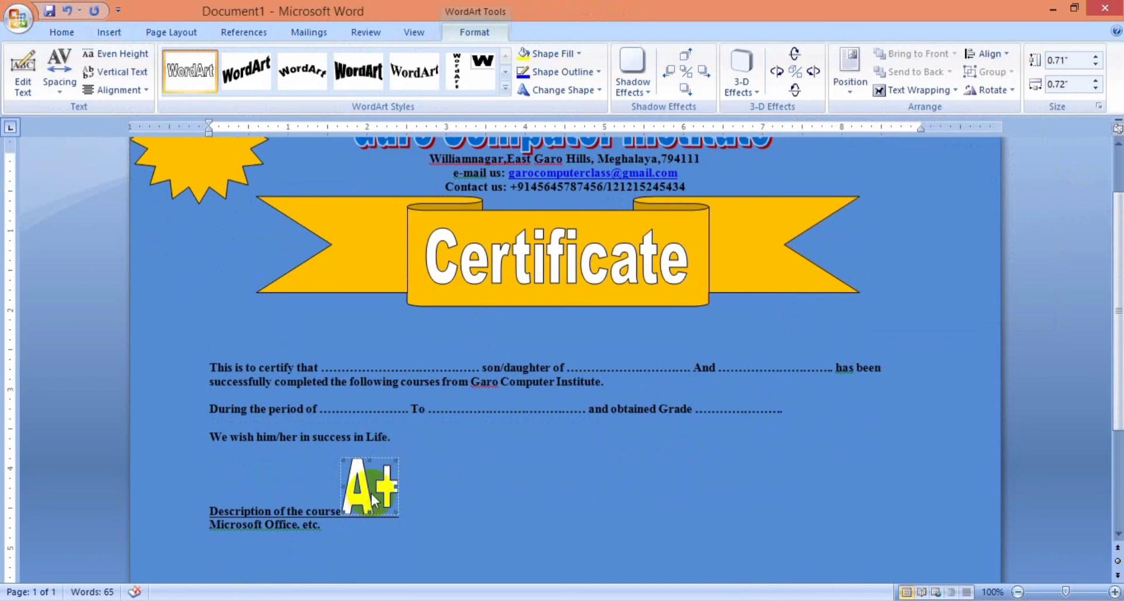
{"action": "left_click", "coordinate": [888, 91]}
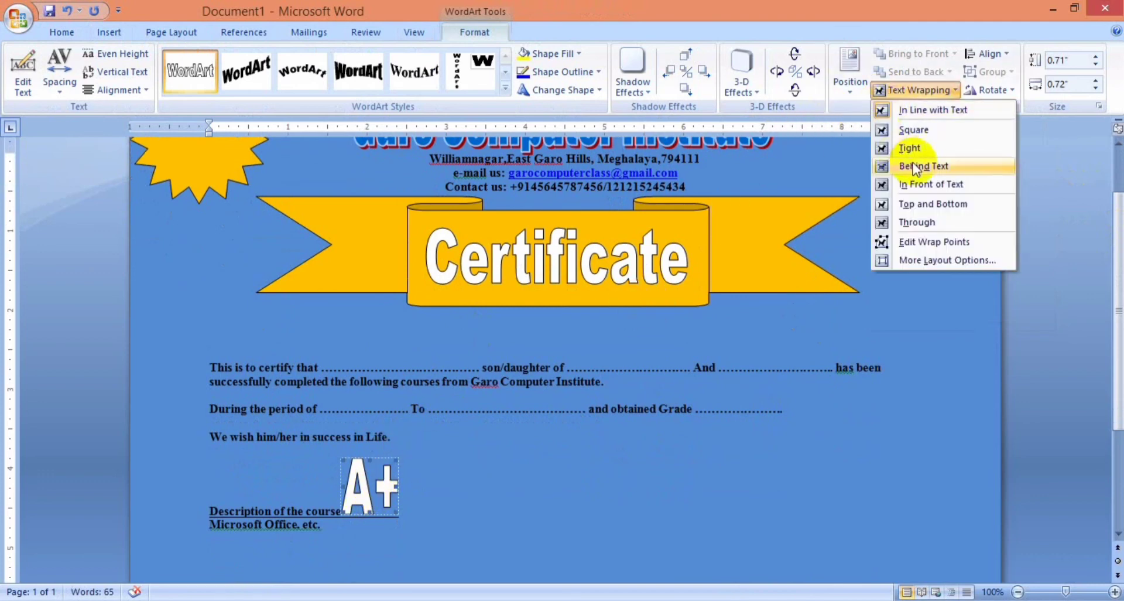
{"action": "left_click", "coordinate": [893, 157]}
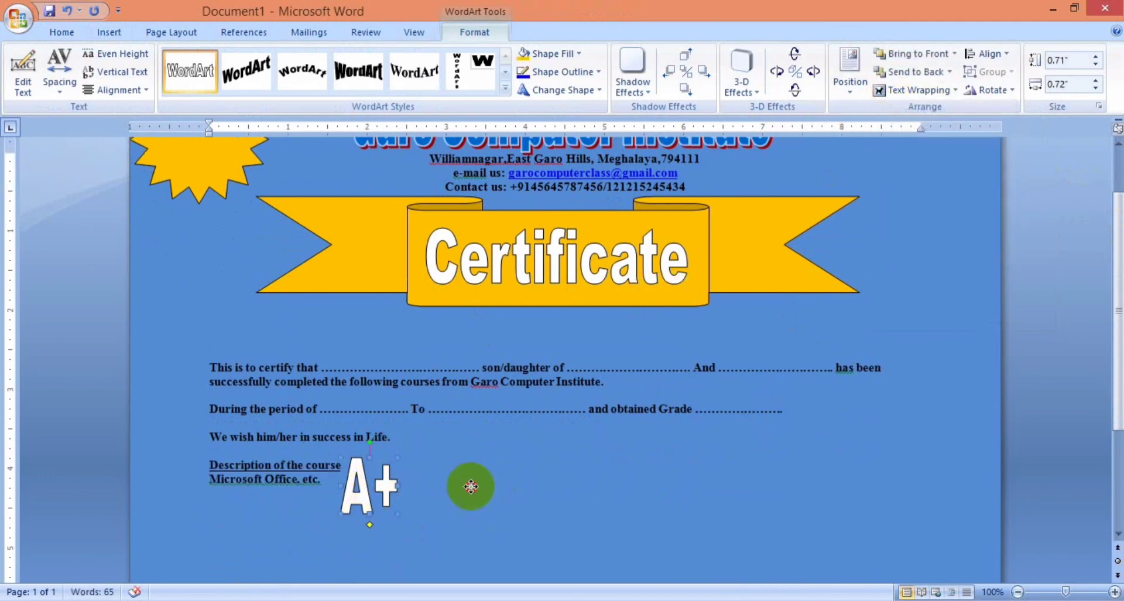
{"action": "left_click_drag", "start_coordinate": [371, 490], "coordinate": [504, 479]}
{"action": "scroll", "coordinate": [527, 152], "scroll_direction": "up", "scroll_amount": 1}
{"action": "left_click", "coordinate": [566, 54]}
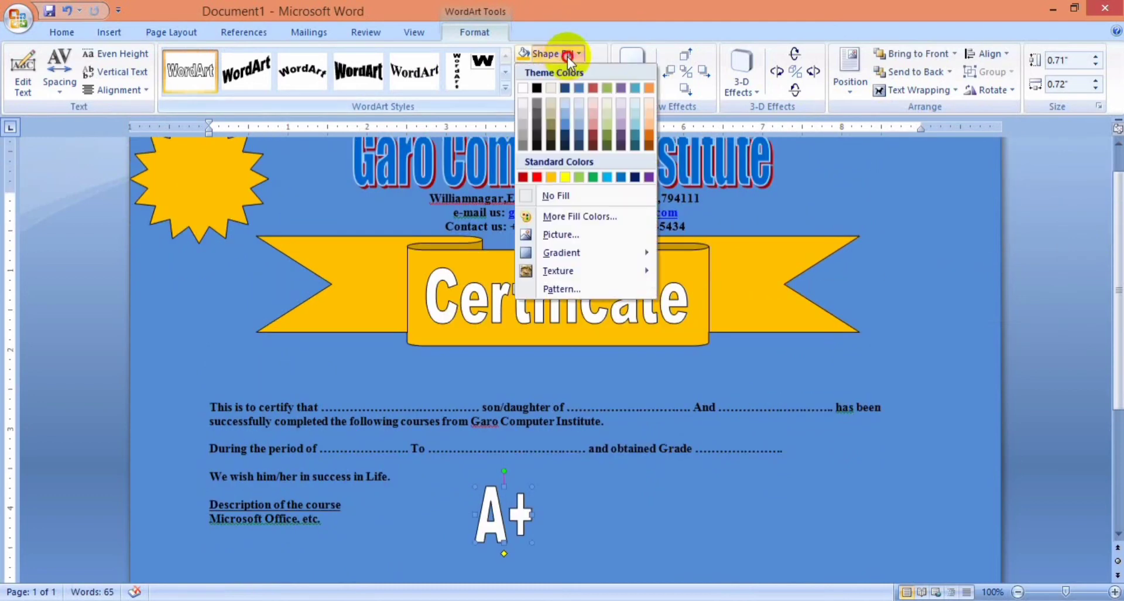
{"action": "left_click", "coordinate": [537, 88]}
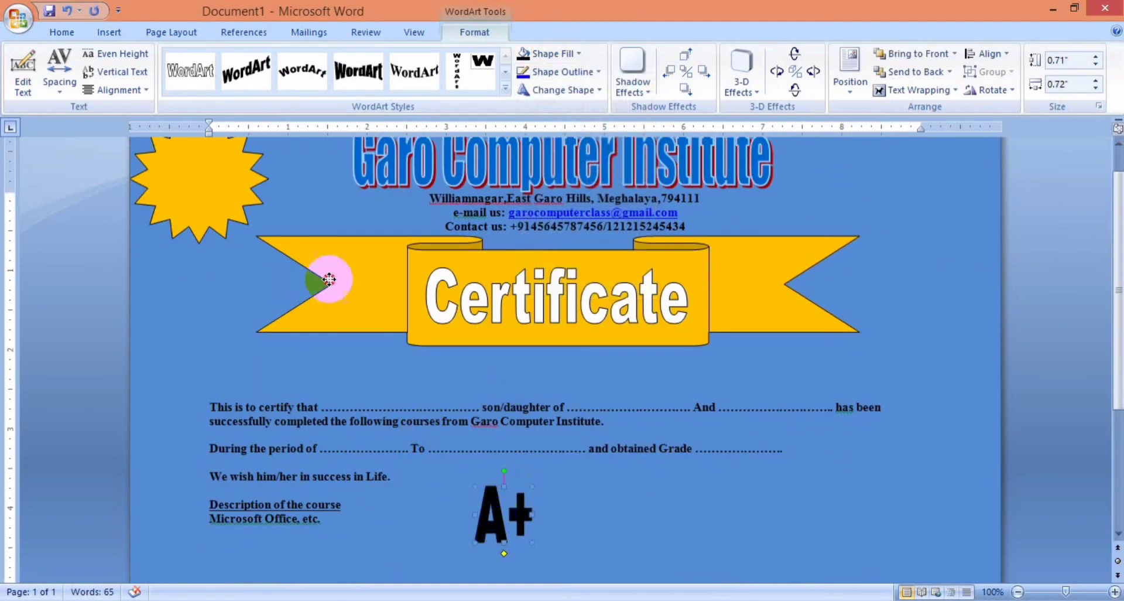
Move the A+ WordArt onto the gold starburst and enlarge it slightly.
{"action": "left_click_drag", "start_coordinate": [329, 279], "coordinate": [196, 182]}
{"action": "scroll", "coordinate": [266, 242], "scroll_direction": "up", "scroll_amount": 1}
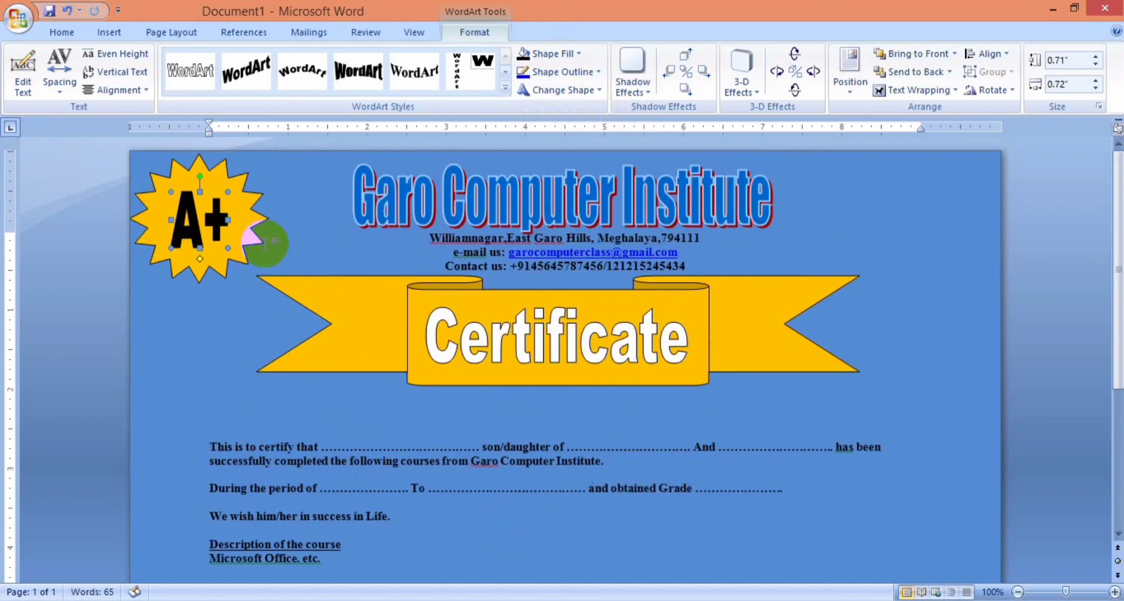
{"action": "left_click_drag", "start_coordinate": [226, 240], "coordinate": [234, 249]}
{"action": "left_click", "coordinate": [201, 227]}
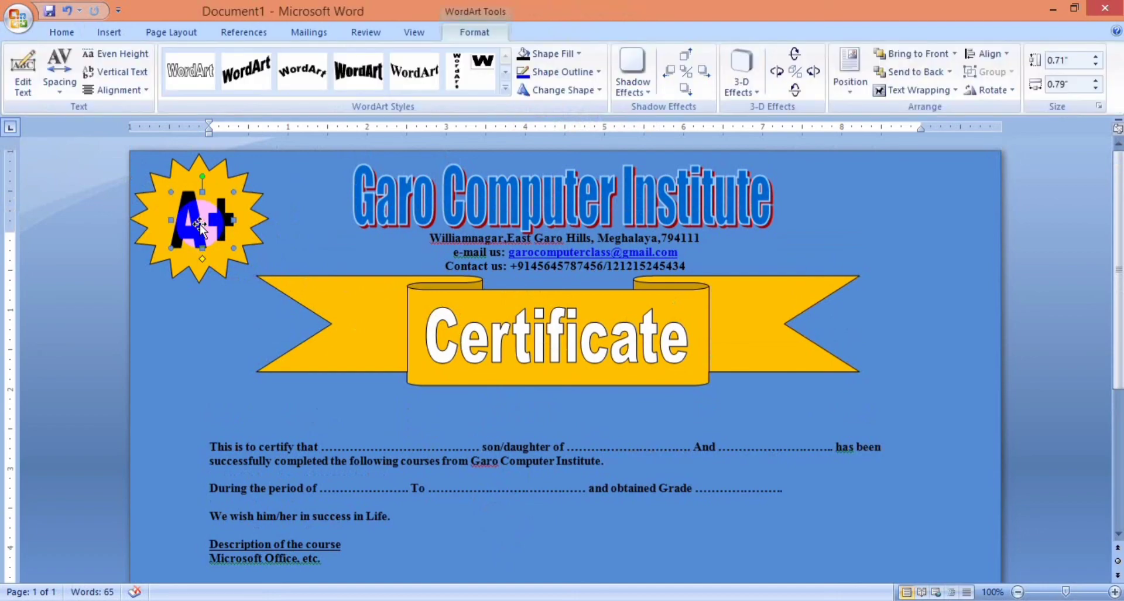
{"action": "scroll", "coordinate": [254, 237], "scroll_direction": "down", "scroll_amount": 2}
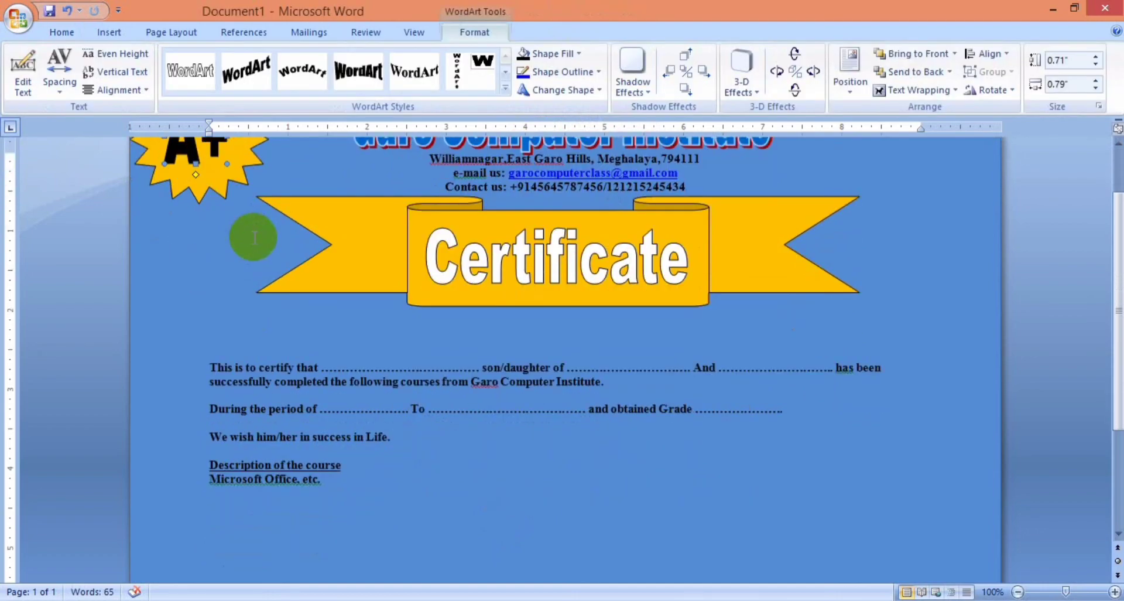
{"action": "scroll", "coordinate": [240, 237], "scroll_direction": "down", "scroll_amount": 5}
{"action": "scroll", "coordinate": [243, 235], "scroll_direction": "up", "scroll_amount": 4}
{"action": "scroll", "coordinate": [258, 228], "scroll_direction": "up", "scroll_amount": 4}
{"action": "left_click", "coordinate": [275, 138]}
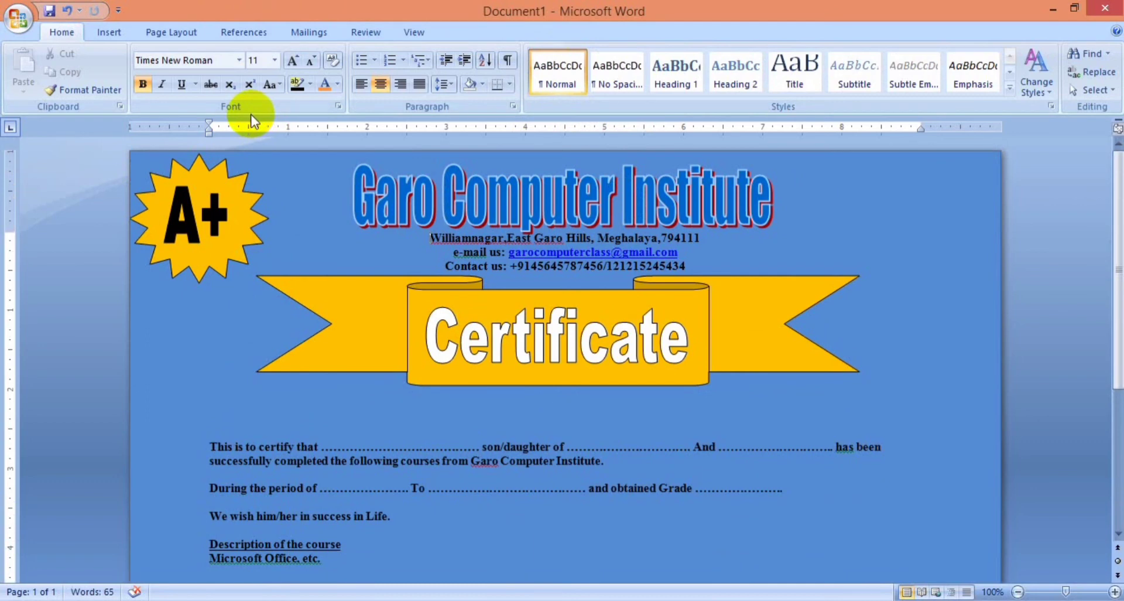
Apply a custom diagonal text watermark reading 'Garo Computer Institute'.
{"action": "left_click", "coordinate": [123, 31]}
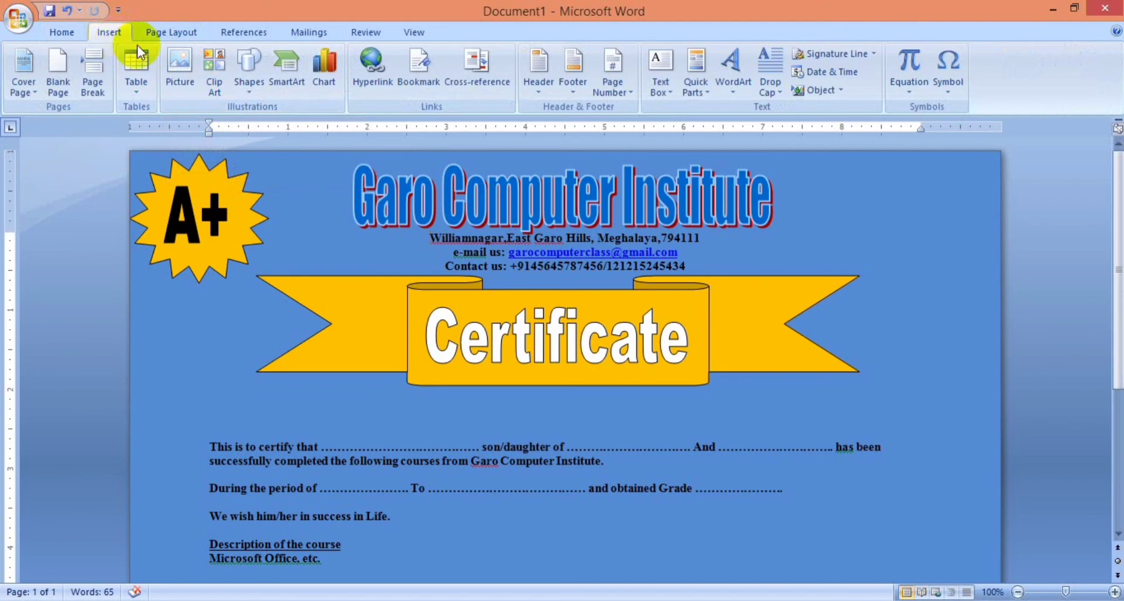
{"action": "left_click", "coordinate": [151, 35]}
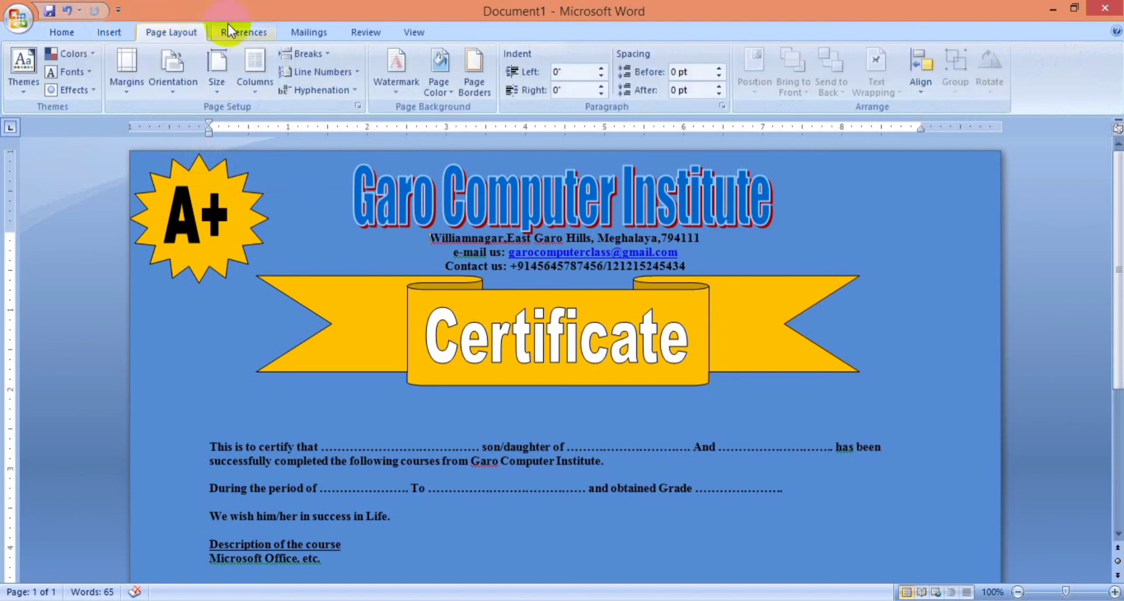
{"action": "left_click", "coordinate": [396, 94]}
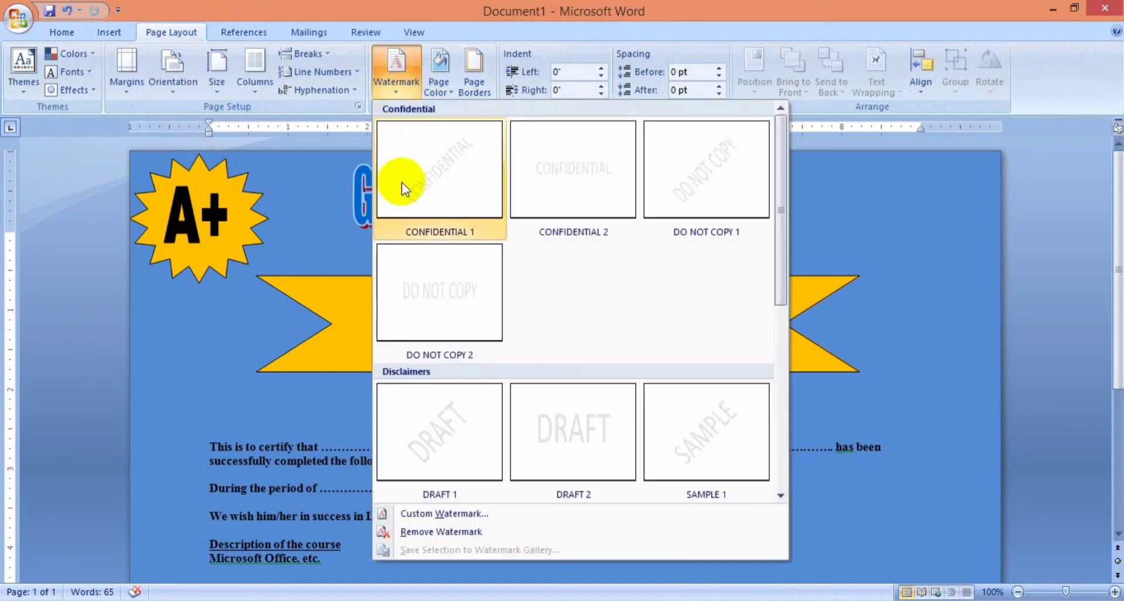
{"action": "left_click", "coordinate": [443, 511]}
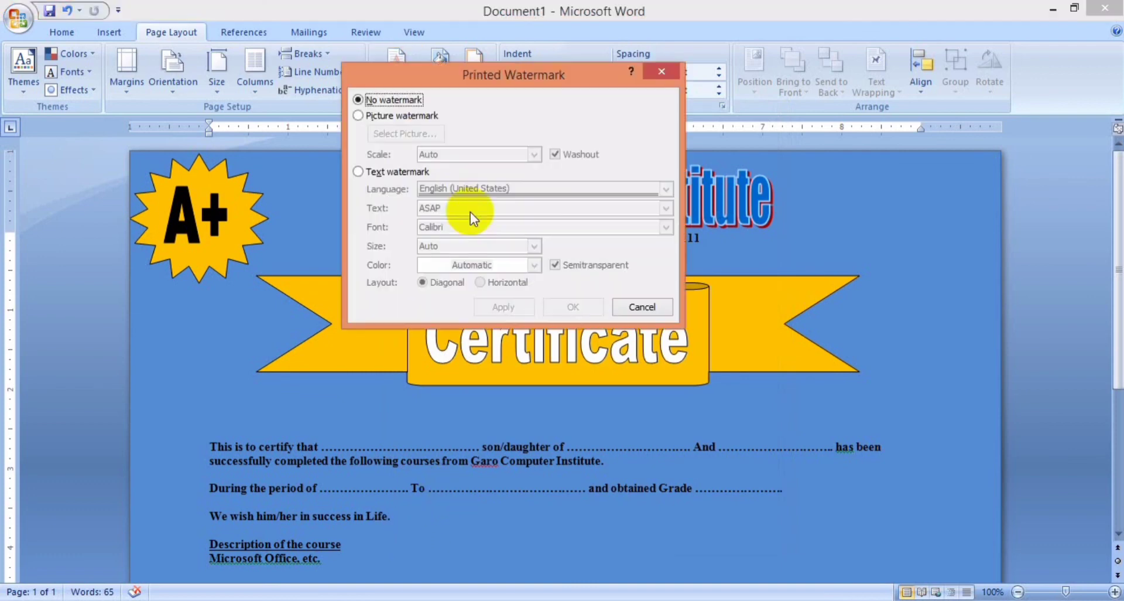
{"action": "left_click", "coordinate": [359, 173]}
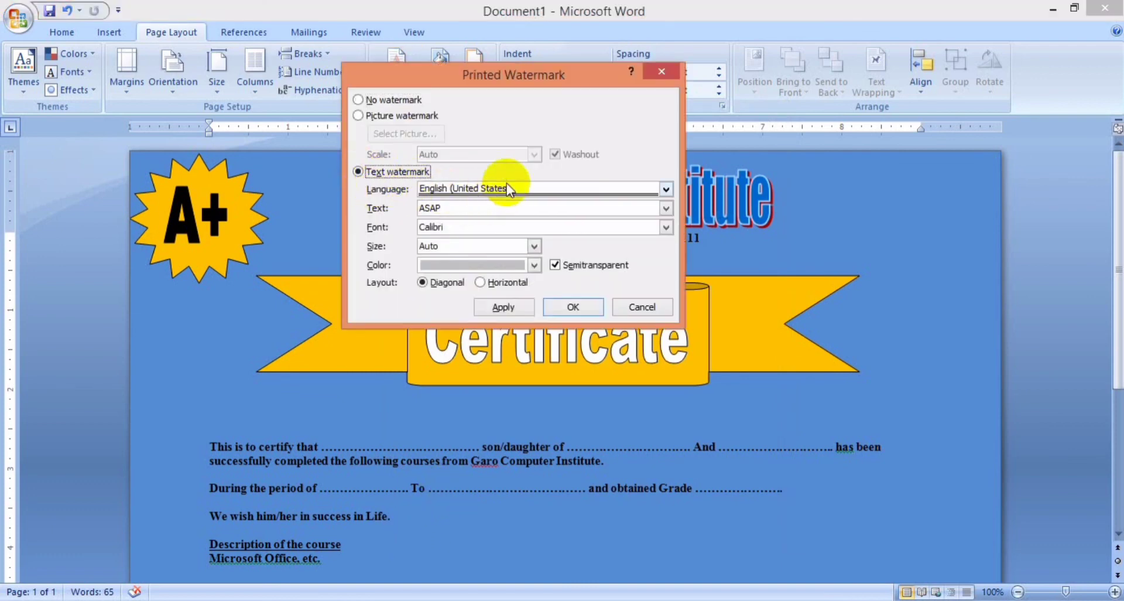
{"action": "left_click", "coordinate": [499, 205]}
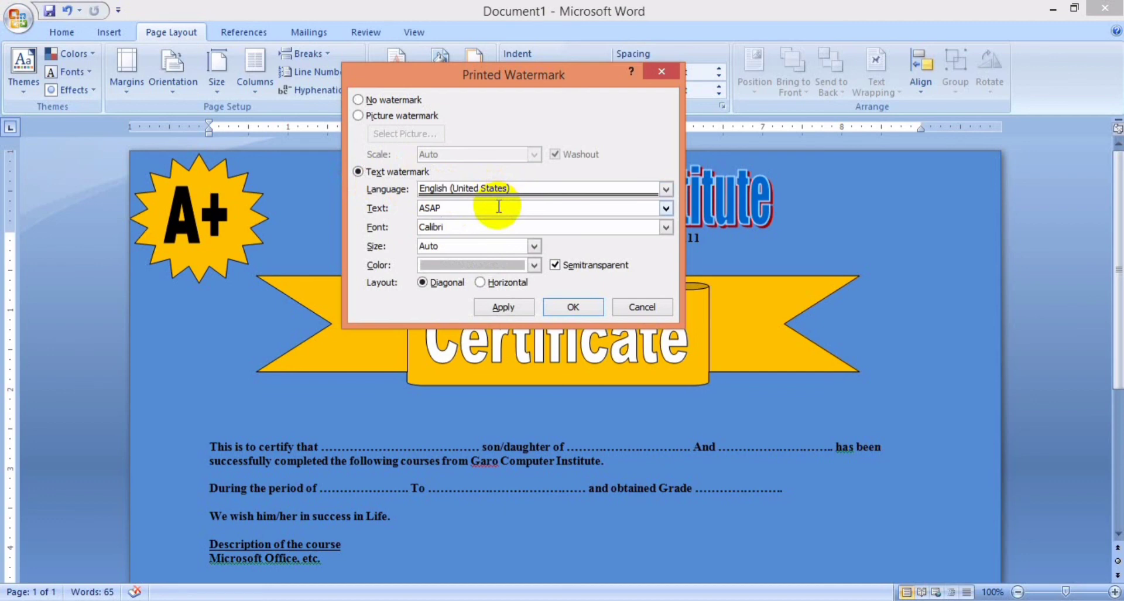
{"action": "key", "text": "BackSpace"}
{"action": "key", "text": "BackSpace"}
{"action": "key", "text": "BackSpace"}
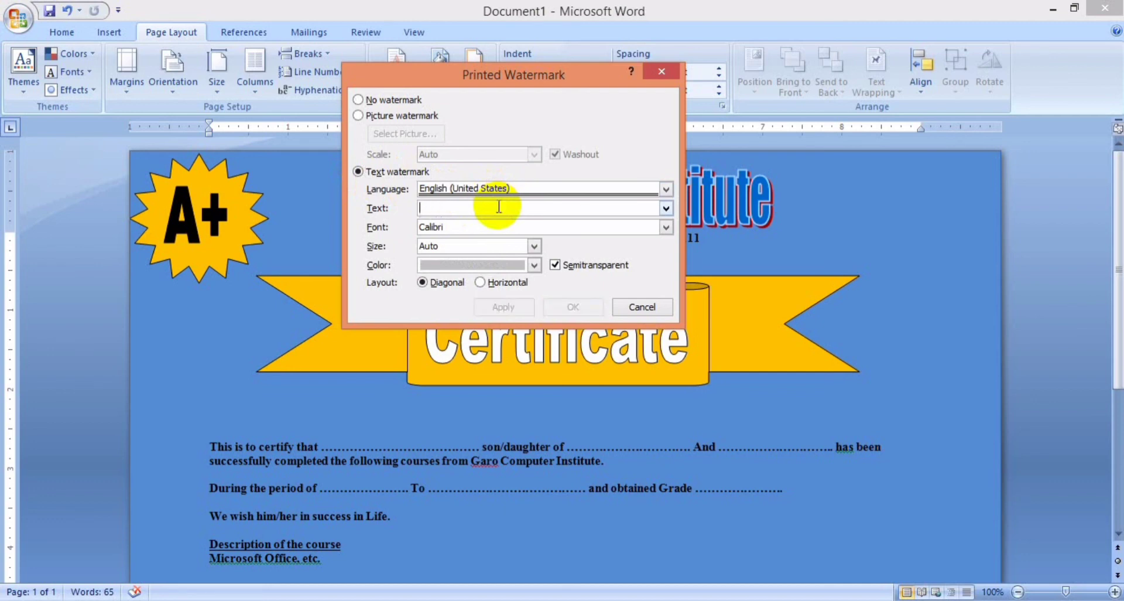
{"action": "type", "text": "Garo COmputer Institute"}
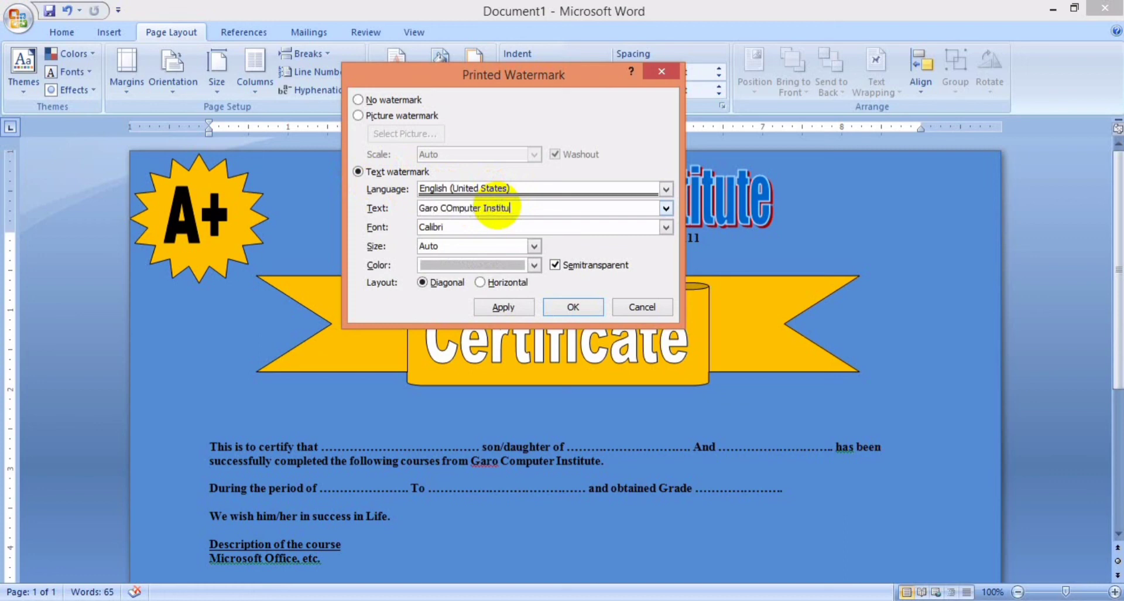
{"action": "left_click", "coordinate": [456, 208]}
{"action": "key", "text": "BackSpace"}
{"action": "type", "text": "o"}
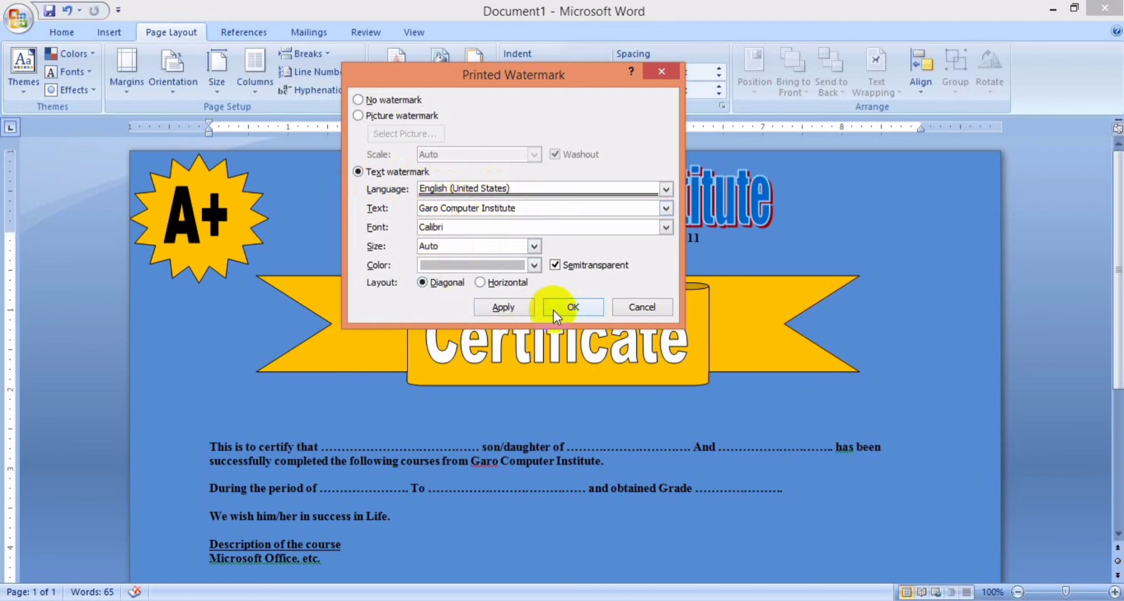
{"action": "left_click", "coordinate": [573, 307]}
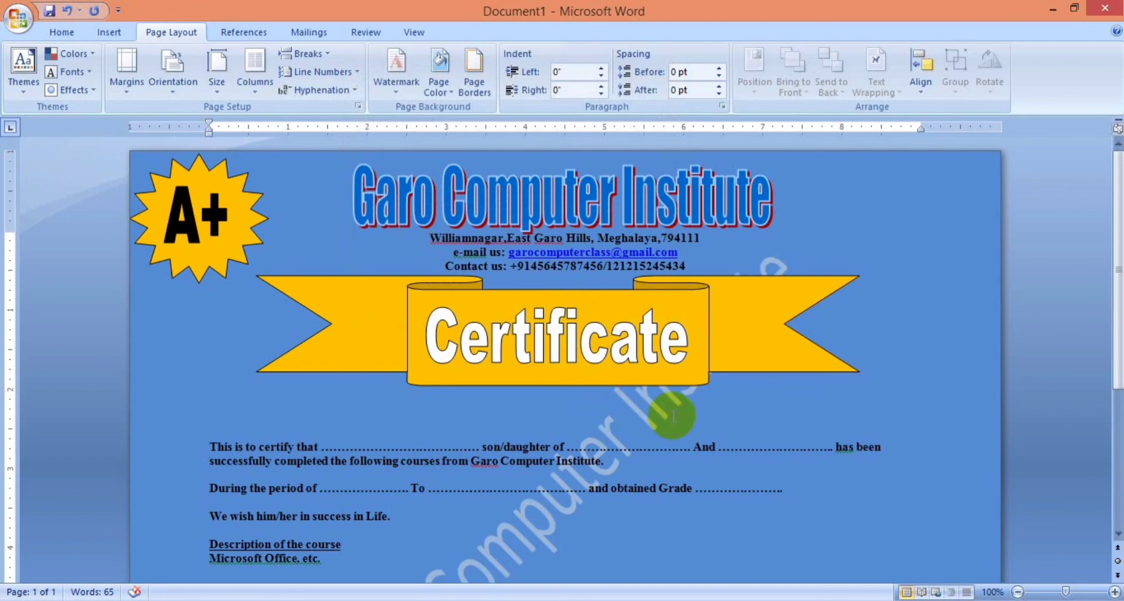
Reopen the Custom Watermark settings, keeping Calibri as the watermark font.
{"action": "scroll", "coordinate": [745, 333], "scroll_direction": "down", "scroll_amount": 7}
{"action": "scroll", "coordinate": [743, 334], "scroll_direction": "up", "scroll_amount": 1}
{"action": "scroll", "coordinate": [743, 334], "scroll_direction": "up", "scroll_amount": 7}
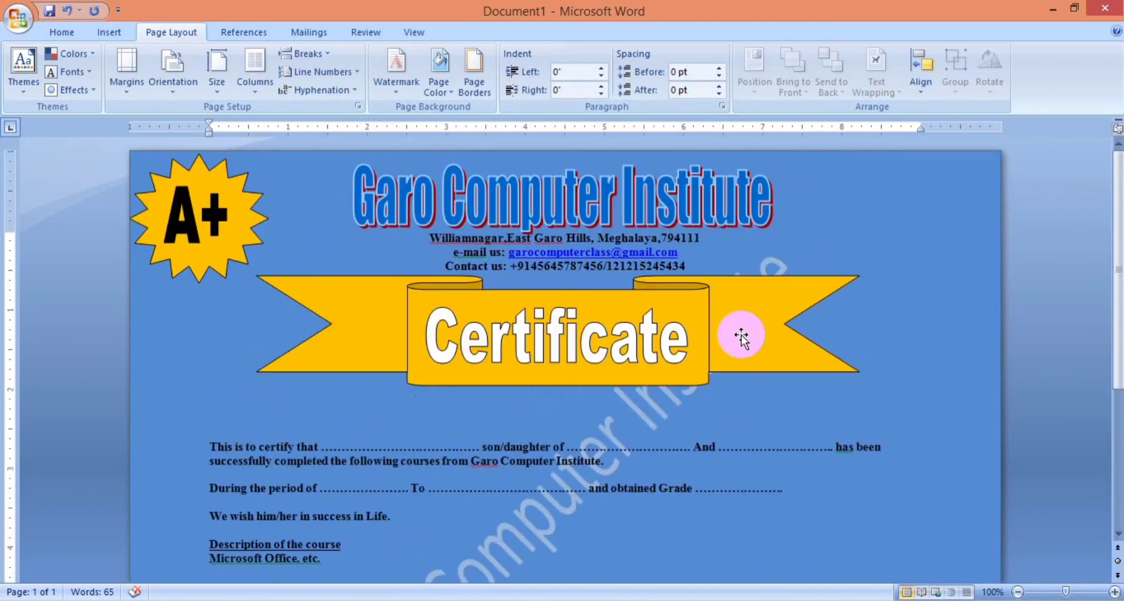
{"action": "scroll", "coordinate": [643, 273], "scroll_direction": "down", "scroll_amount": 3}
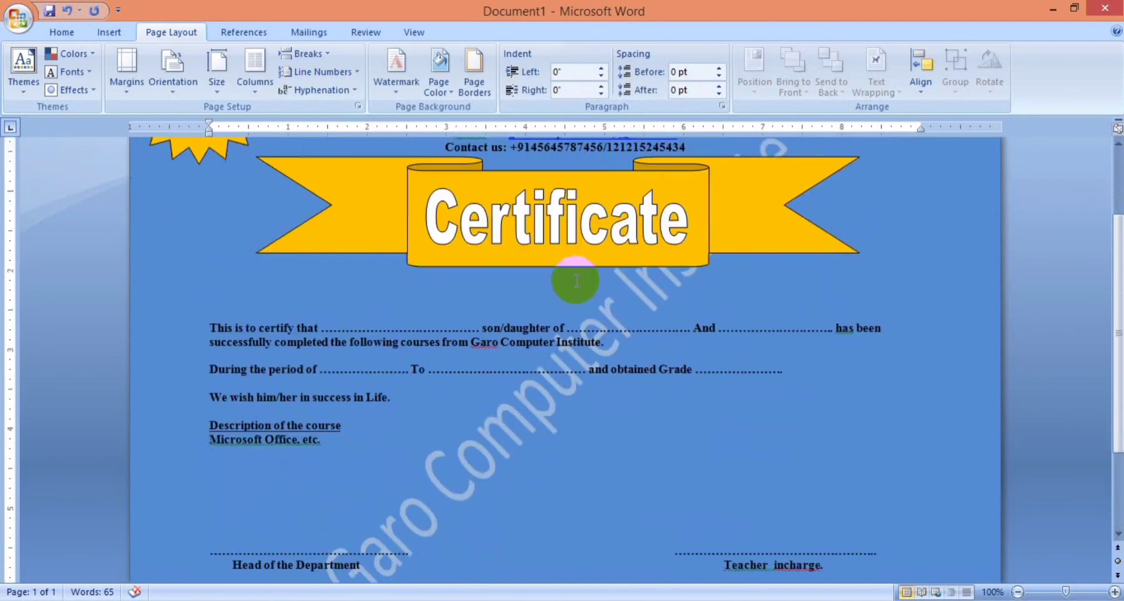
{"action": "scroll", "coordinate": [573, 274], "scroll_direction": "down", "scroll_amount": 3}
{"action": "scroll", "coordinate": [483, 356], "scroll_direction": "up", "scroll_amount": 3}
{"action": "scroll", "coordinate": [486, 352], "scroll_direction": "up", "scroll_amount": 2}
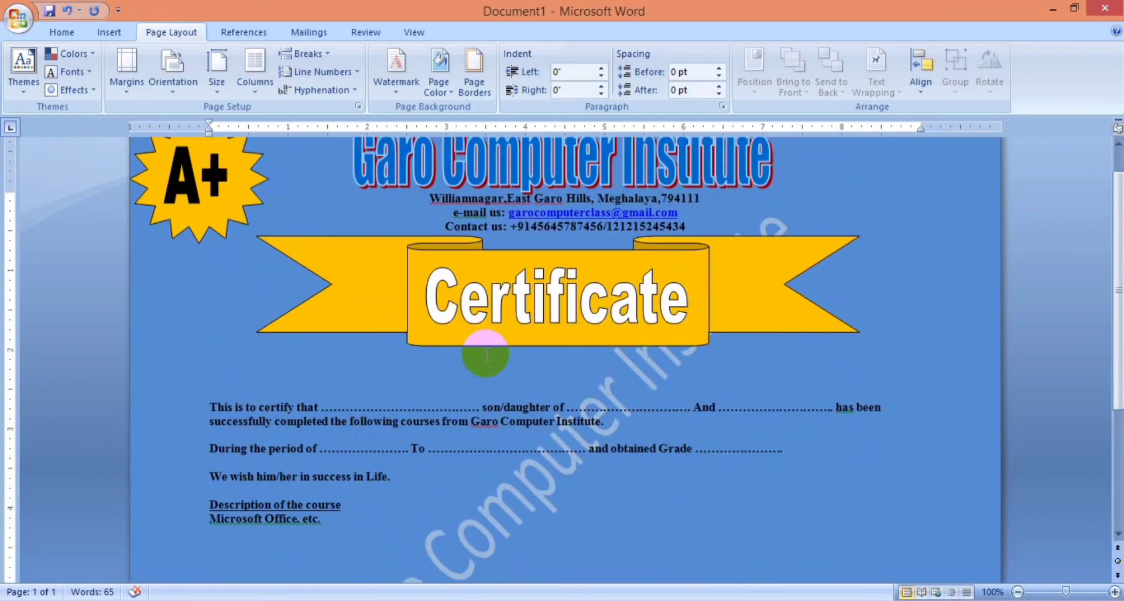
{"action": "scroll", "coordinate": [486, 353], "scroll_direction": "up", "scroll_amount": 1}
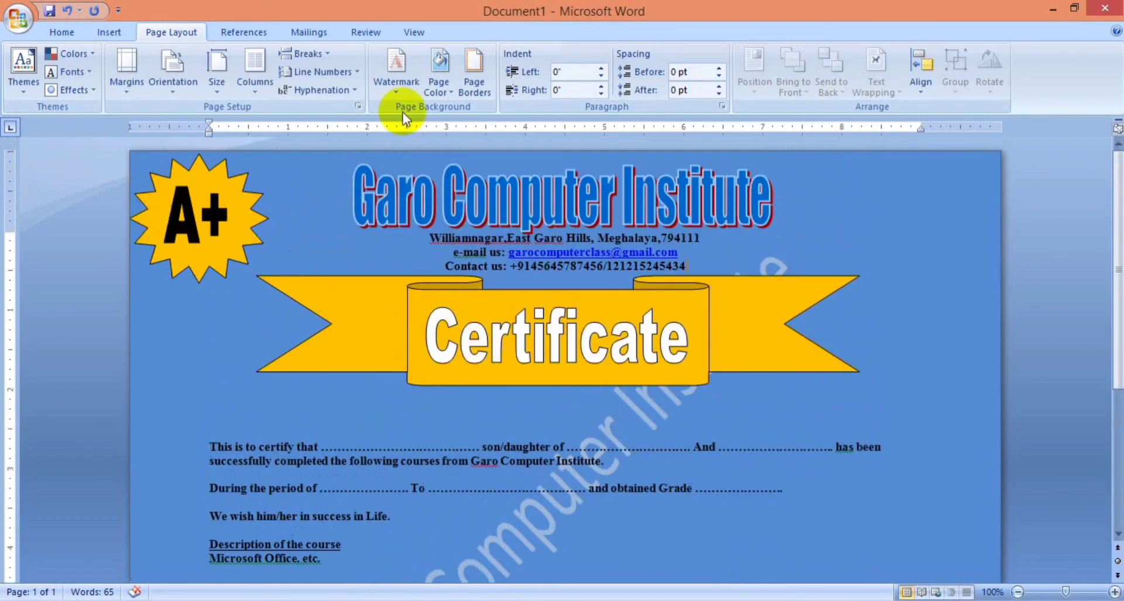
{"action": "left_click", "coordinate": [397, 85]}
{"action": "left_click", "coordinate": [431, 513]}
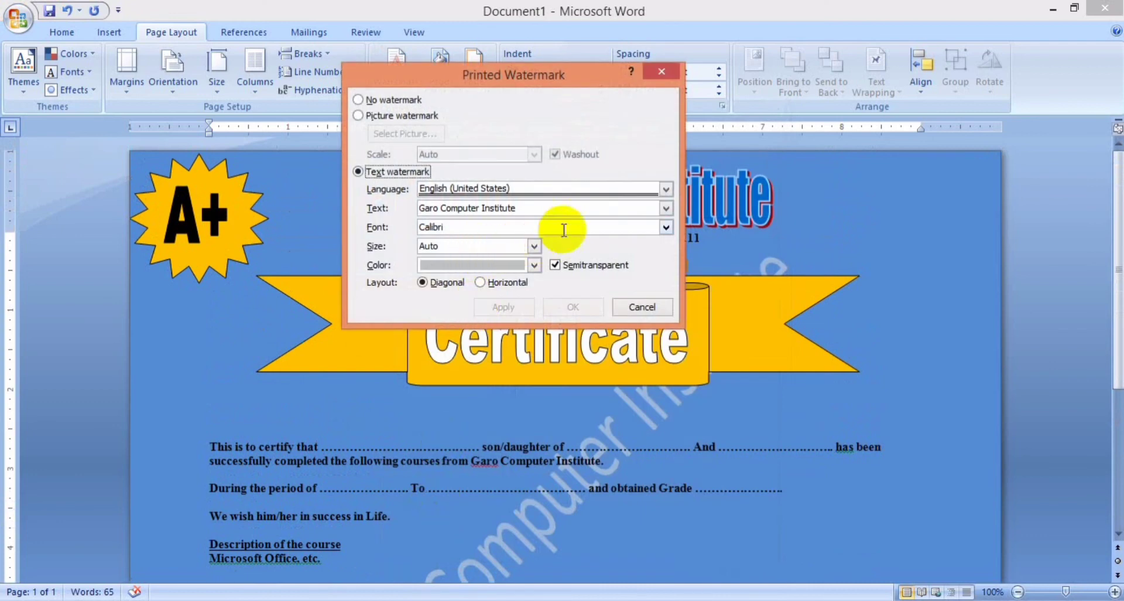
{"action": "left_click", "coordinate": [664, 227]}
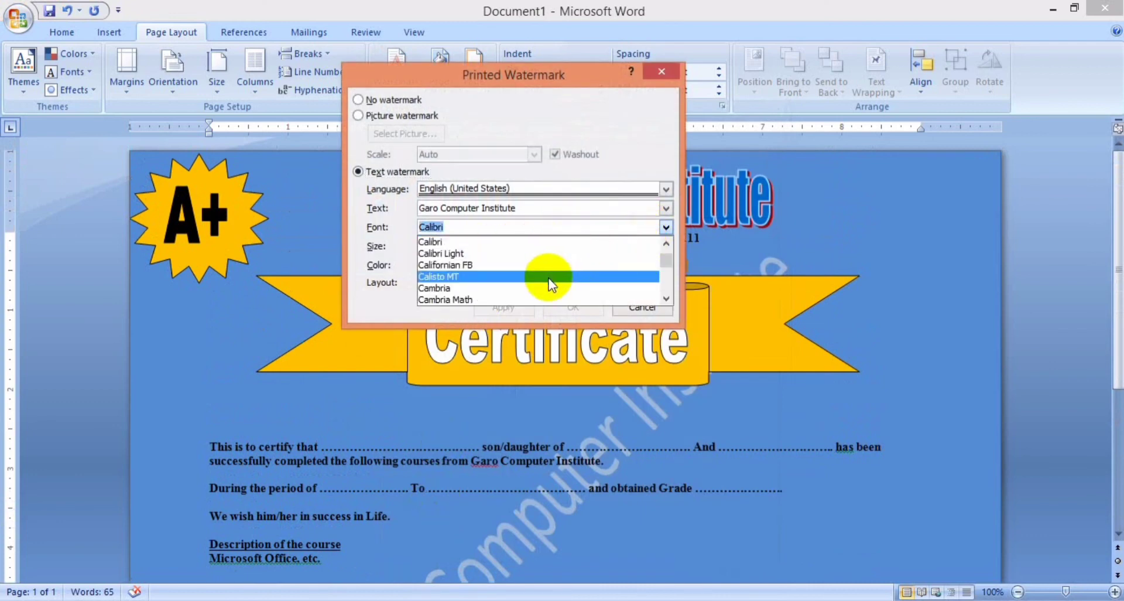
{"action": "scroll", "coordinate": [482, 282], "scroll_direction": "down", "scroll_amount": 2}
{"action": "scroll", "coordinate": [482, 258], "scroll_direction": "up", "scroll_amount": 2}
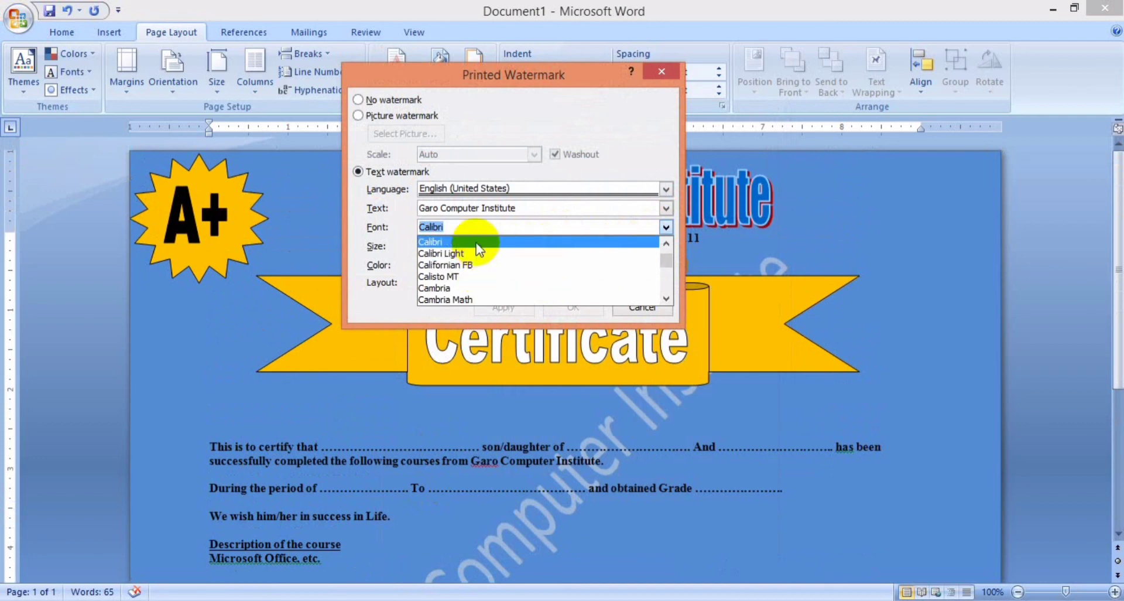
{"action": "left_click", "coordinate": [476, 241]}
Make the watermark red, try a Horizontal layout, then reapply Diagonal and close the settings.
{"action": "left_click", "coordinate": [534, 265]}
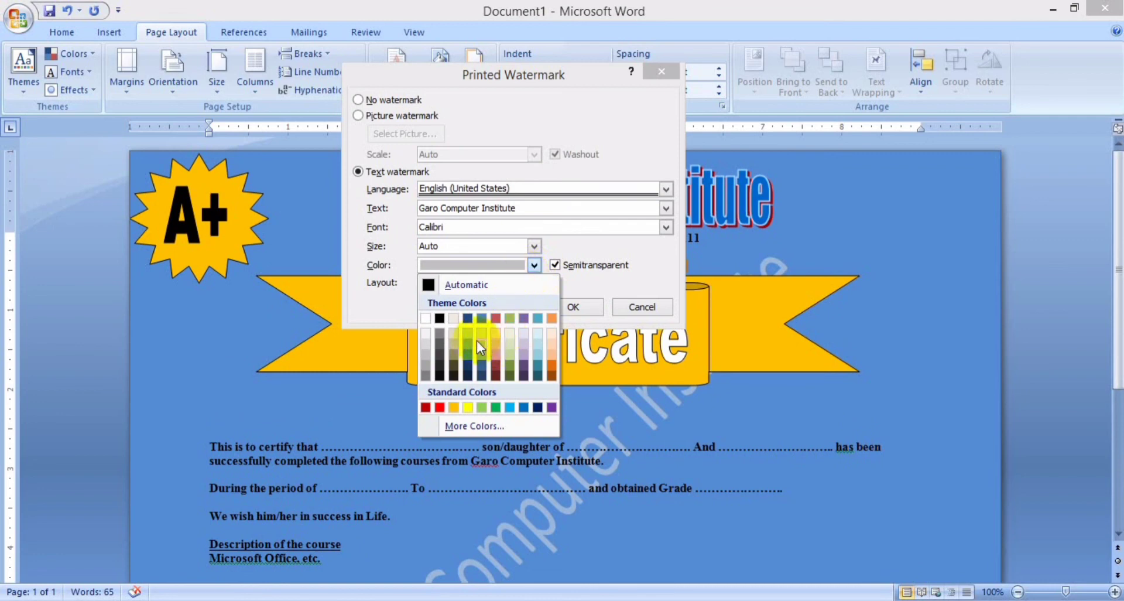
{"action": "left_click", "coordinate": [501, 318]}
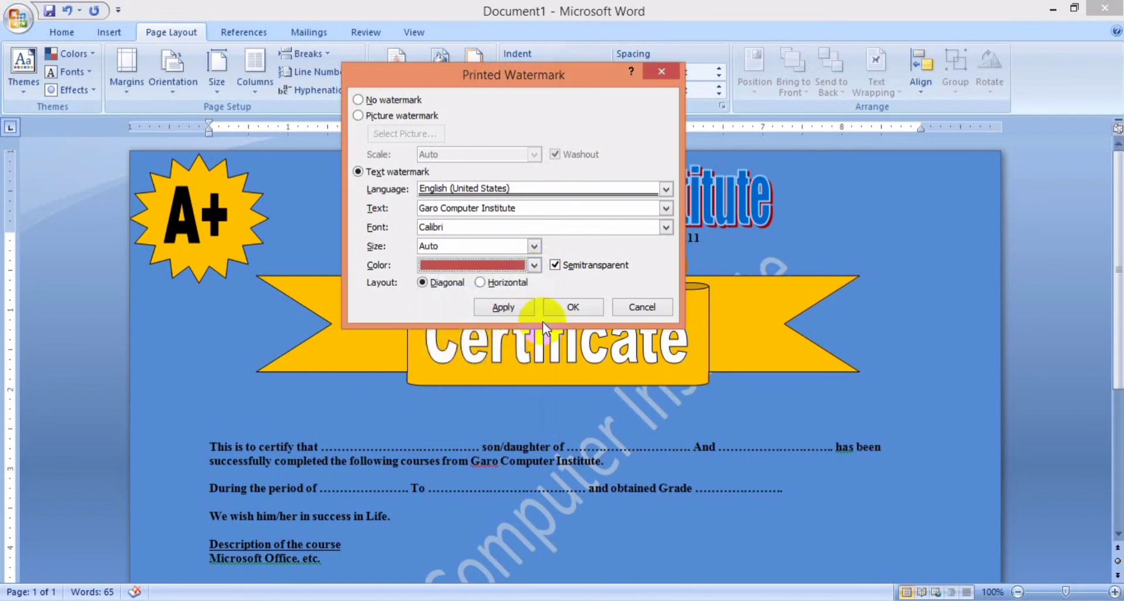
{"action": "left_click", "coordinate": [514, 313]}
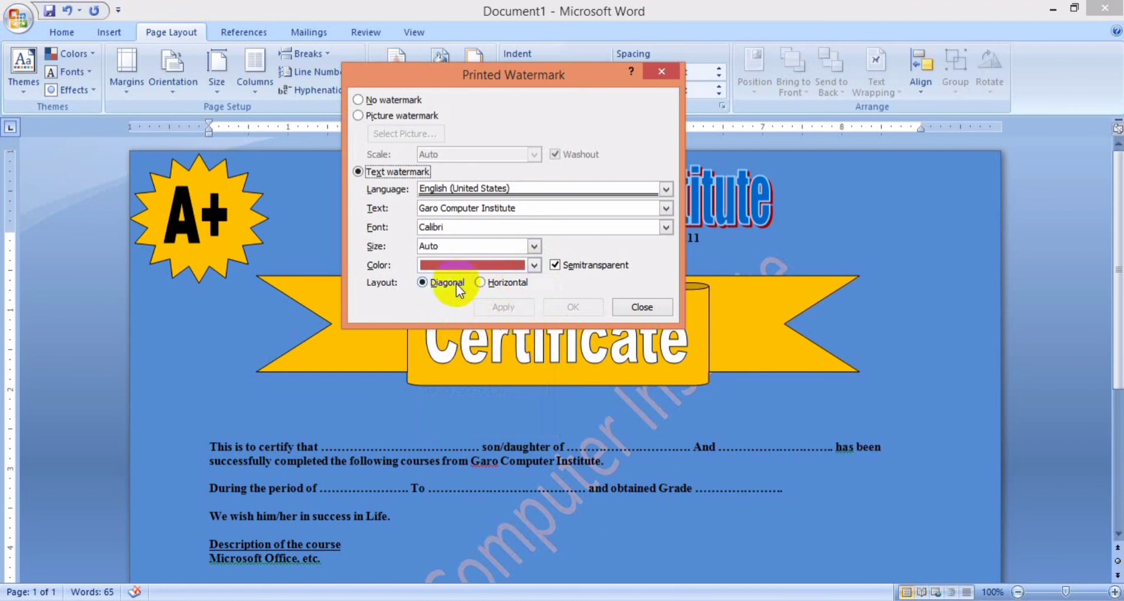
{"action": "left_click", "coordinate": [481, 283]}
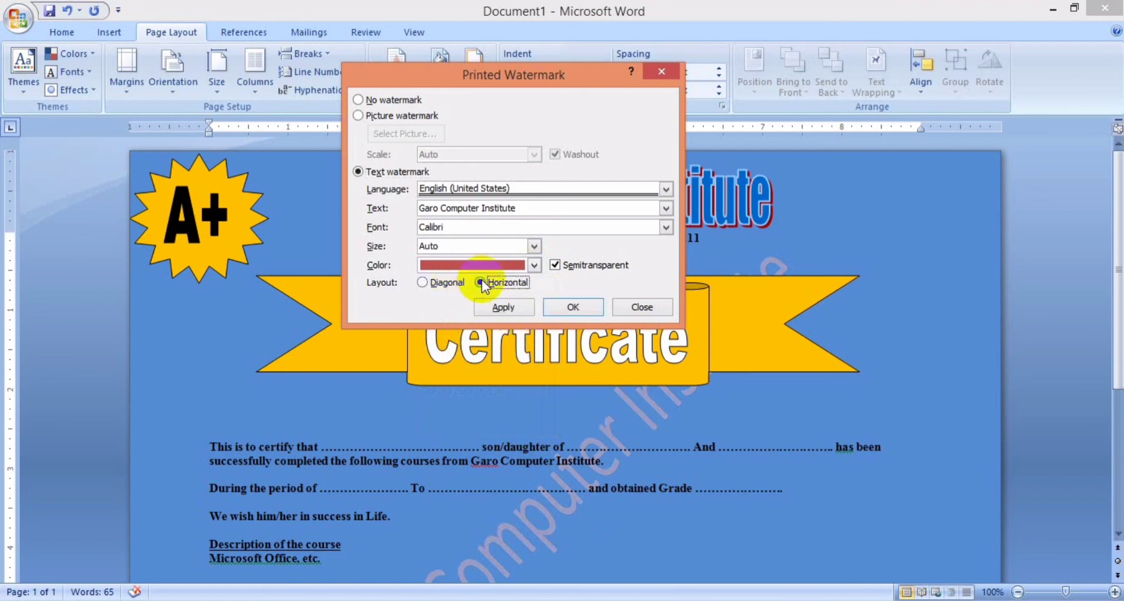
{"action": "left_click", "coordinate": [510, 310]}
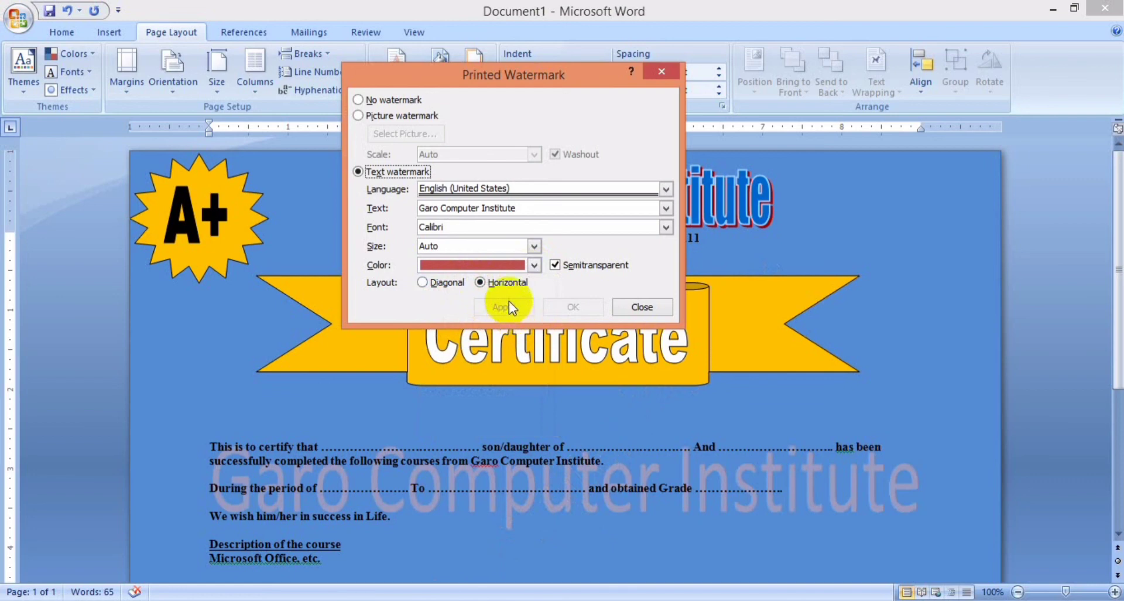
{"action": "left_click", "coordinate": [423, 282]}
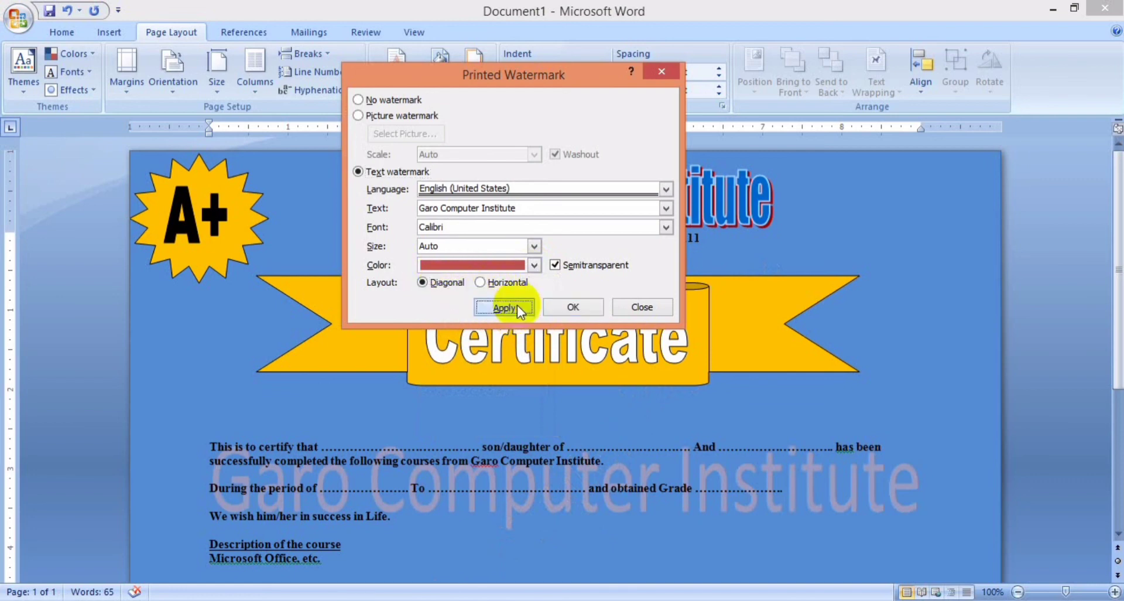
{"action": "left_click", "coordinate": [509, 305]}
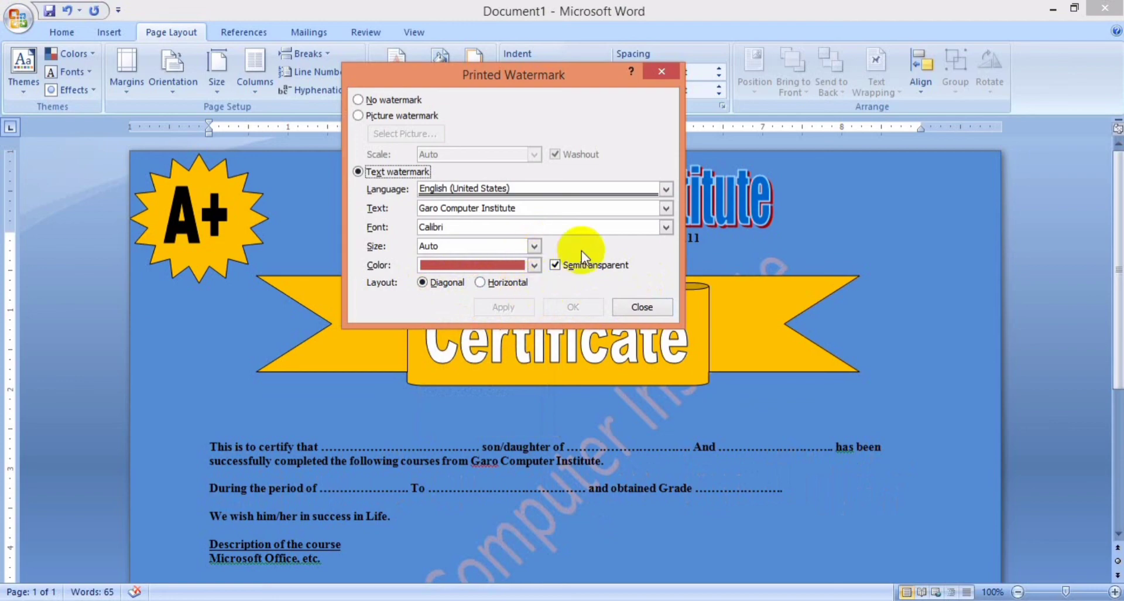
{"action": "left_click", "coordinate": [638, 314]}
{"action": "scroll", "coordinate": [612, 356], "scroll_direction": "down", "scroll_amount": 8}
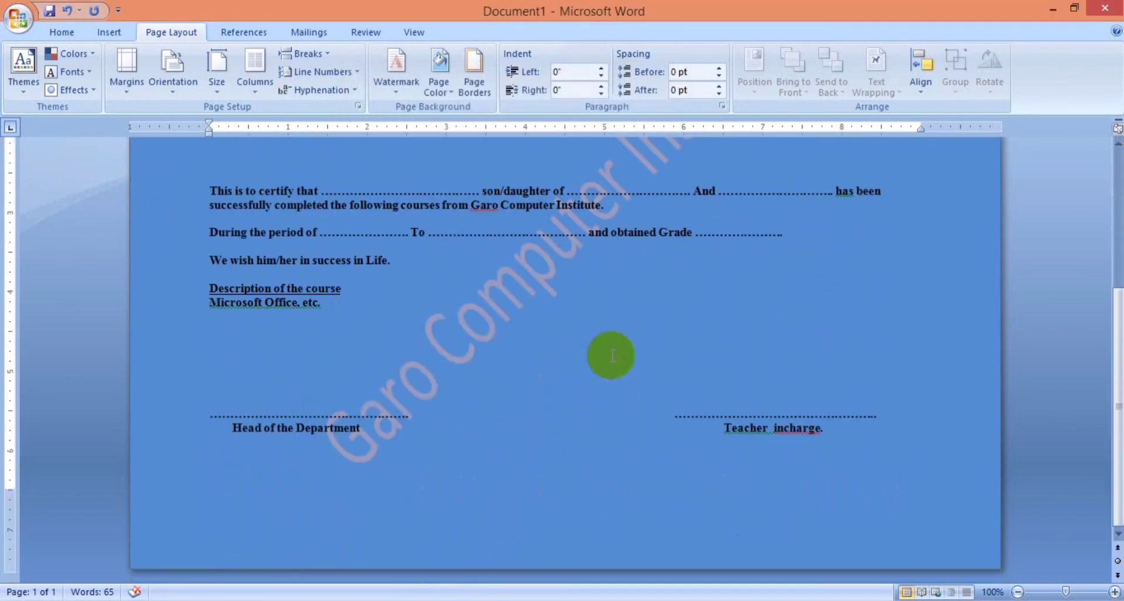
Show the certificate in Print Preview from the Office menu to check the red diagonal watermark.
{"action": "scroll", "coordinate": [612, 355], "scroll_direction": "up", "scroll_amount": 4}
{"action": "scroll", "coordinate": [612, 354], "scroll_direction": "up", "scroll_amount": 5}
{"action": "scroll", "coordinate": [613, 353], "scroll_direction": "down", "scroll_amount": 3}
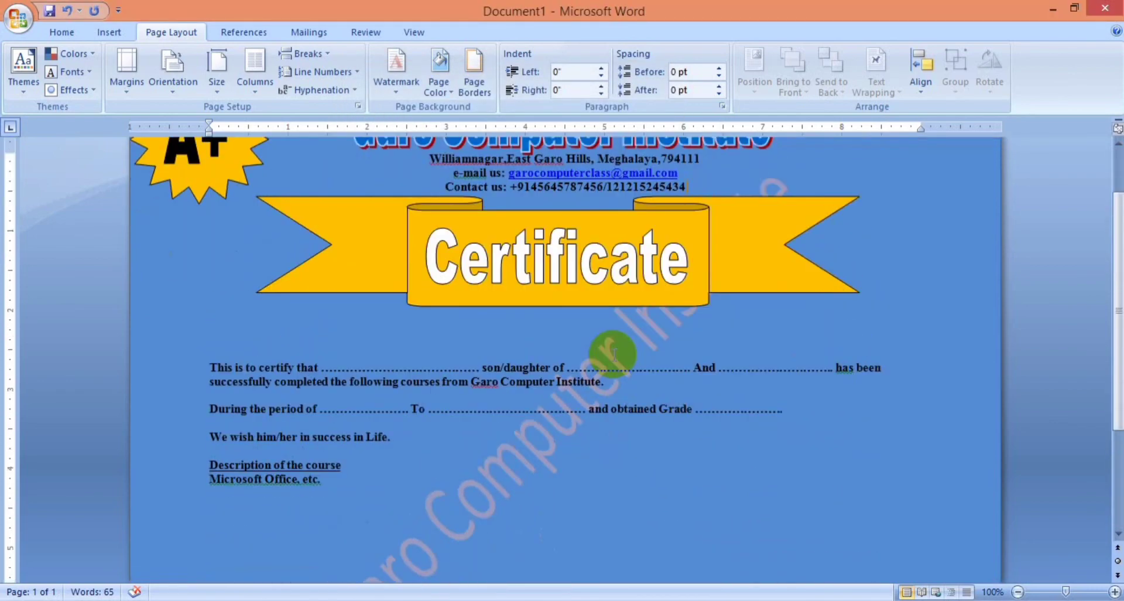
{"action": "scroll", "coordinate": [612, 354], "scroll_direction": "down", "scroll_amount": 5}
{"action": "scroll", "coordinate": [612, 354], "scroll_direction": "up", "scroll_amount": 4}
{"action": "scroll", "coordinate": [612, 353], "scroll_direction": "up", "scroll_amount": 3}
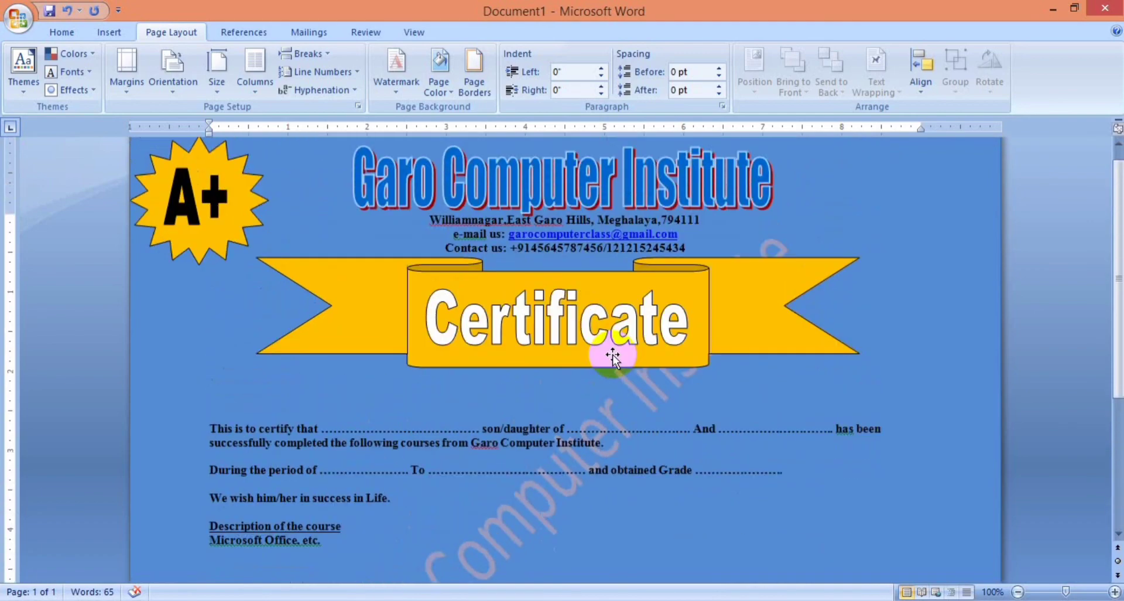
{"action": "scroll", "coordinate": [612, 354], "scroll_direction": "up", "scroll_amount": 1}
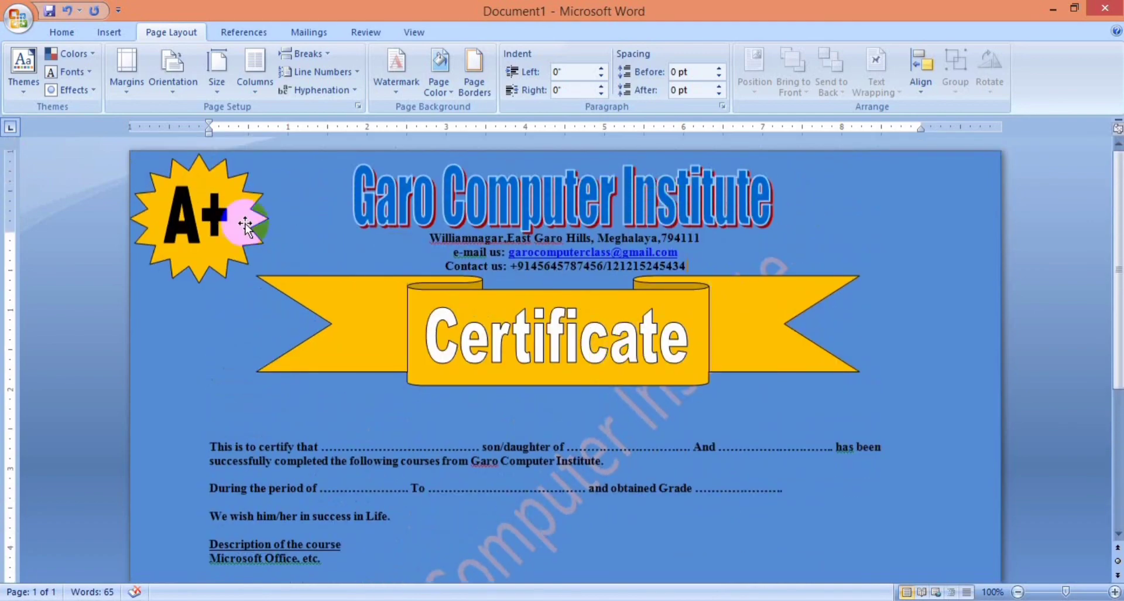
{"action": "scroll", "coordinate": [263, 245], "scroll_direction": "down", "scroll_amount": 6}
{"action": "scroll", "coordinate": [263, 244], "scroll_direction": "down", "scroll_amount": 2}
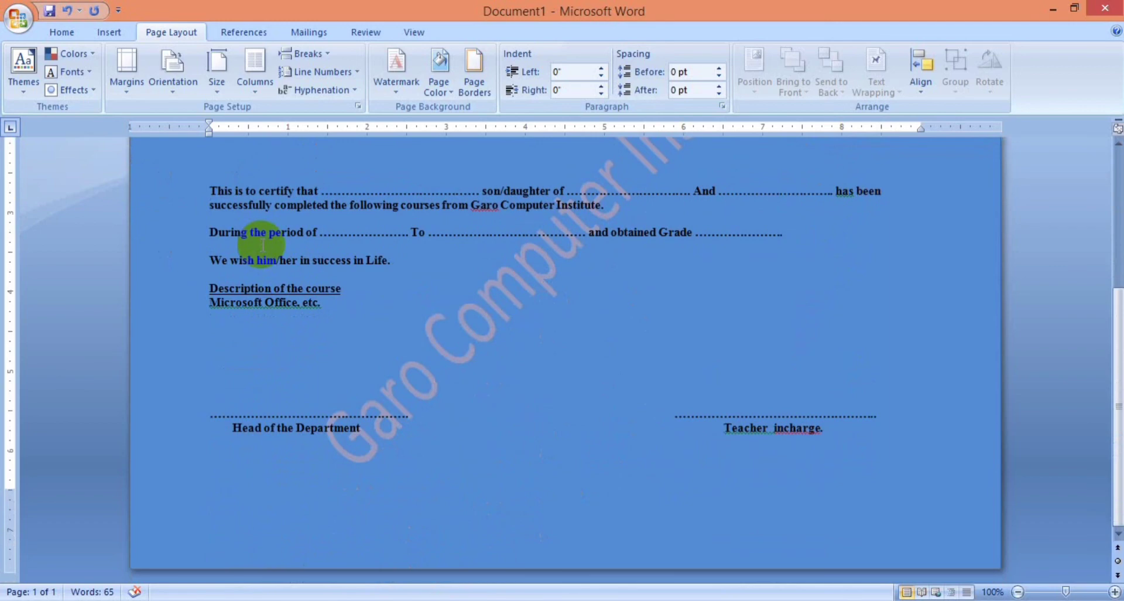
{"action": "scroll", "coordinate": [263, 245], "scroll_direction": "up", "scroll_amount": 8}
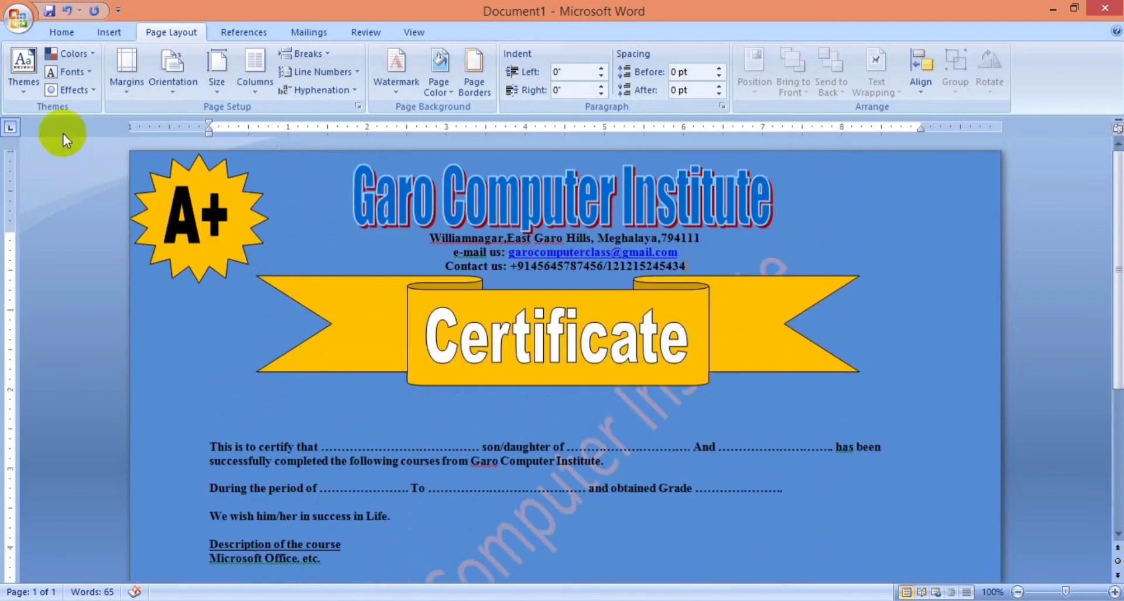
{"action": "left_click", "coordinate": [18, 18]}
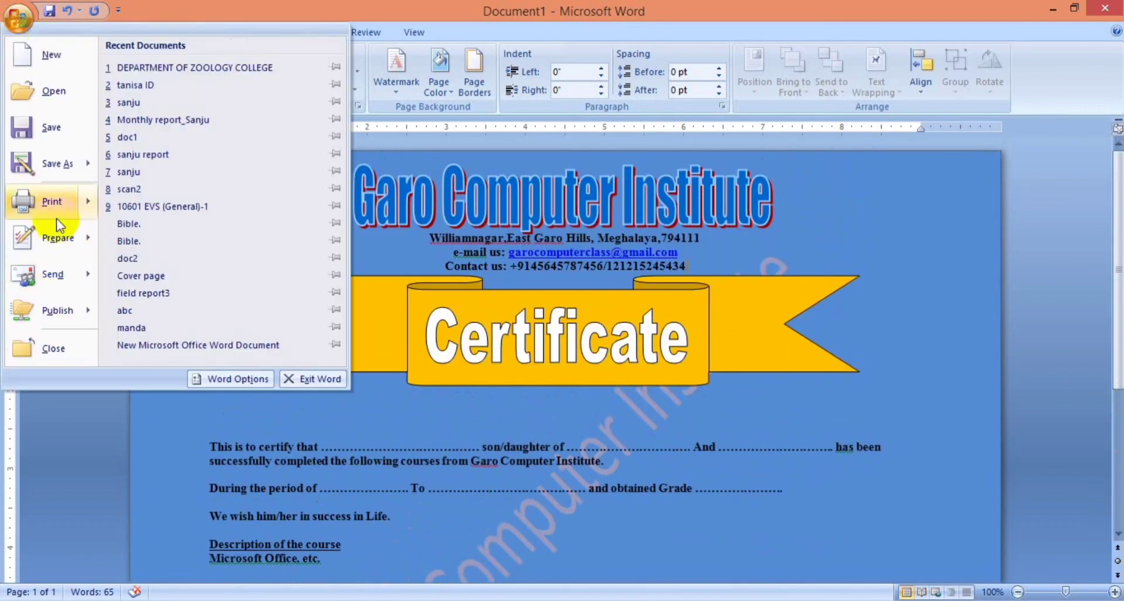
{"action": "mouse_move", "coordinate": [56, 202]}
{"action": "left_click", "coordinate": [176, 237]}
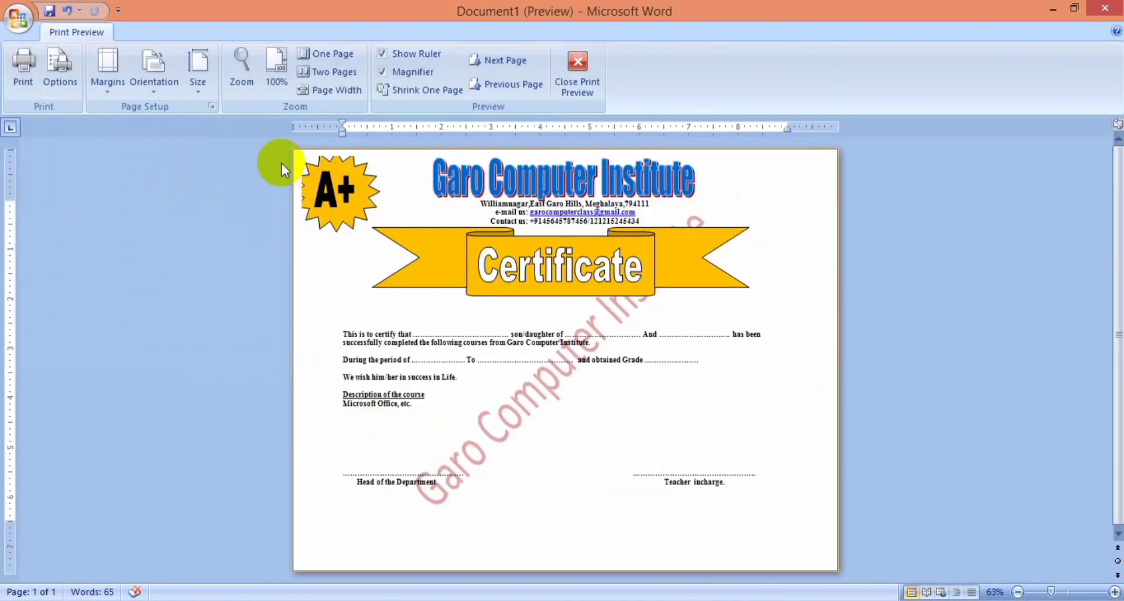
{"action": "left_click", "coordinate": [354, 182]}
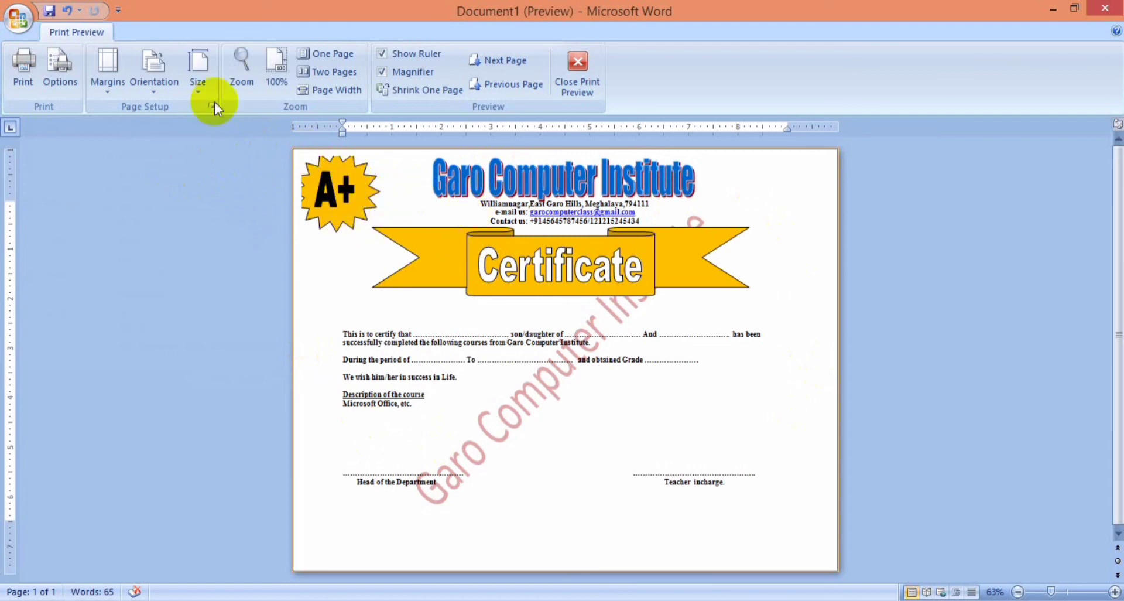
Back in editing view, move the star badge right and down and center the A+ over it.
{"action": "left_click", "coordinate": [591, 76]}
{"action": "left_click", "coordinate": [205, 217]}
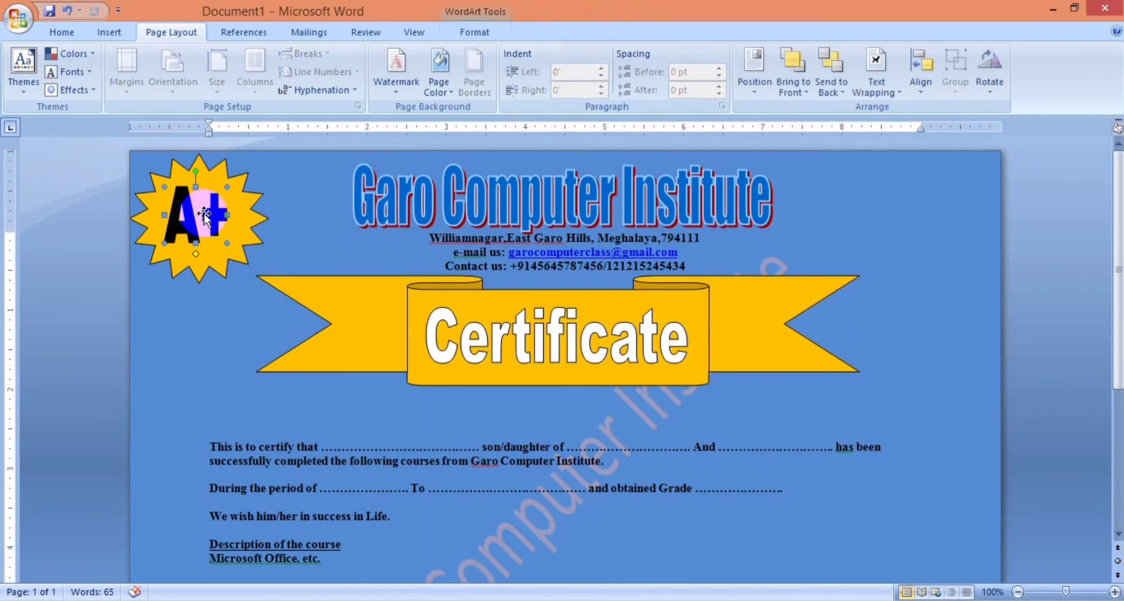
{"action": "left_click_drag", "start_coordinate": [204, 217], "coordinate": [261, 196]}
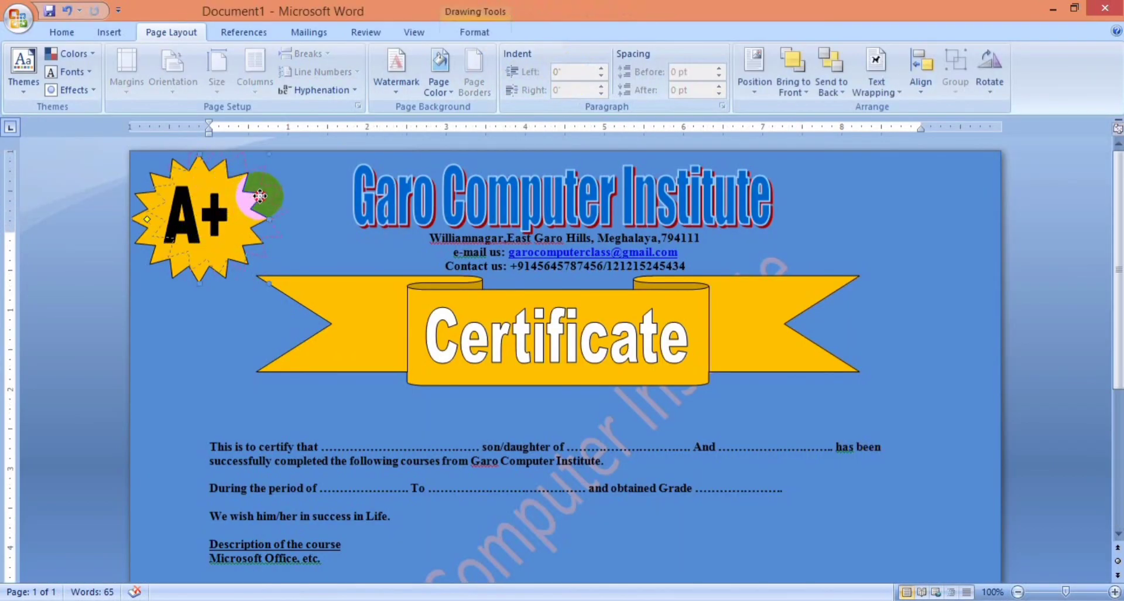
{"action": "mouse_move", "coordinate": [260, 208]}
{"action": "left_mouse_down"}
{"action": "mouse_move", "coordinate": [221, 214]}
{"action": "mouse_move", "coordinate": [263, 266]}
{"action": "left_mouse_up"}
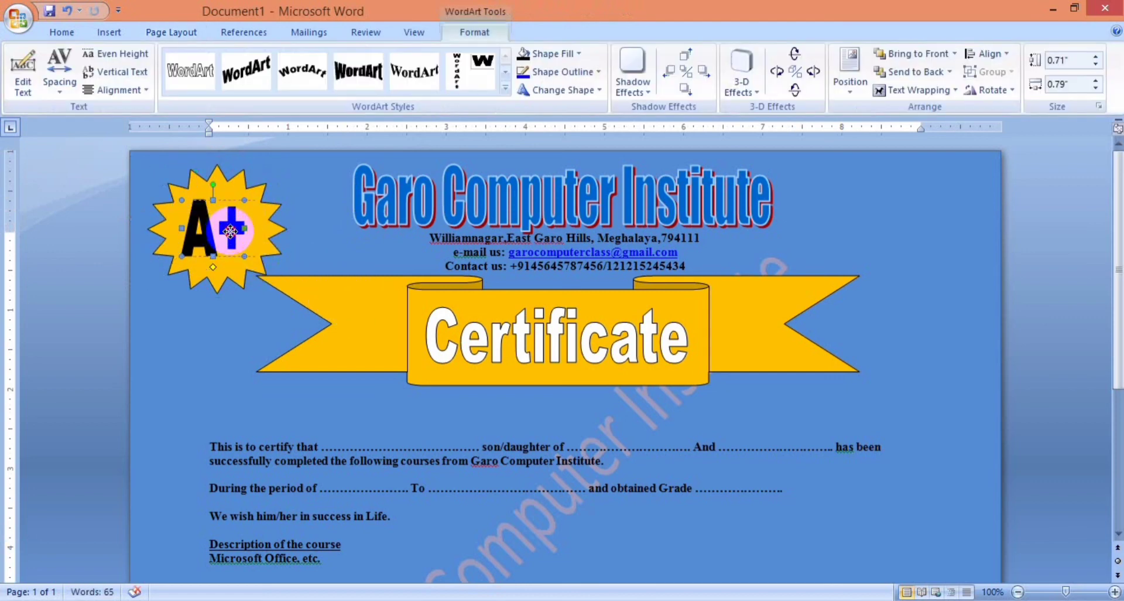
{"action": "left_click_drag", "start_coordinate": [219, 231], "coordinate": [232, 233]}
Pull the yellow banner's left tail inward and shift the Certificate lettering right to re-centre it.
{"action": "left_click", "coordinate": [312, 313]}
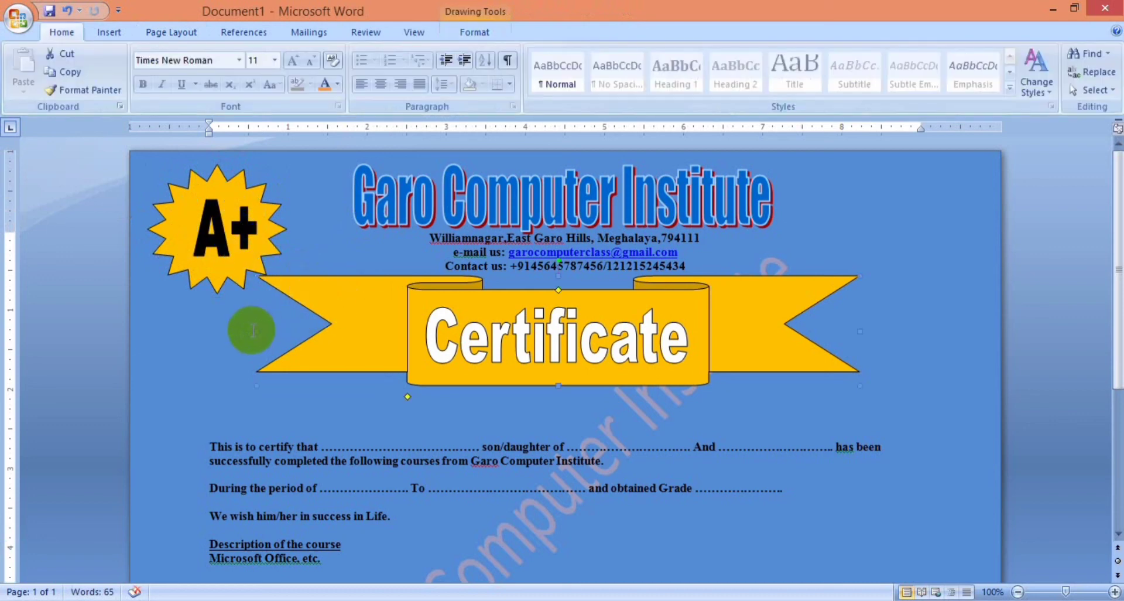
{"action": "left_click_drag", "start_coordinate": [257, 329], "coordinate": [287, 328]}
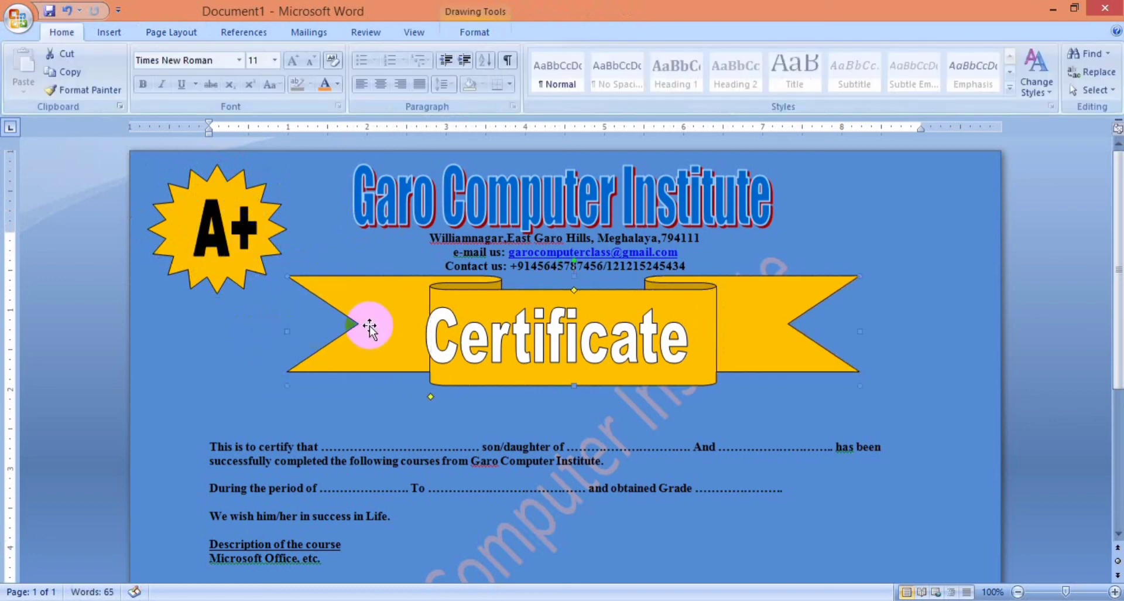
{"action": "left_click", "coordinate": [518, 344]}
{"action": "left_click", "coordinate": [518, 344]}
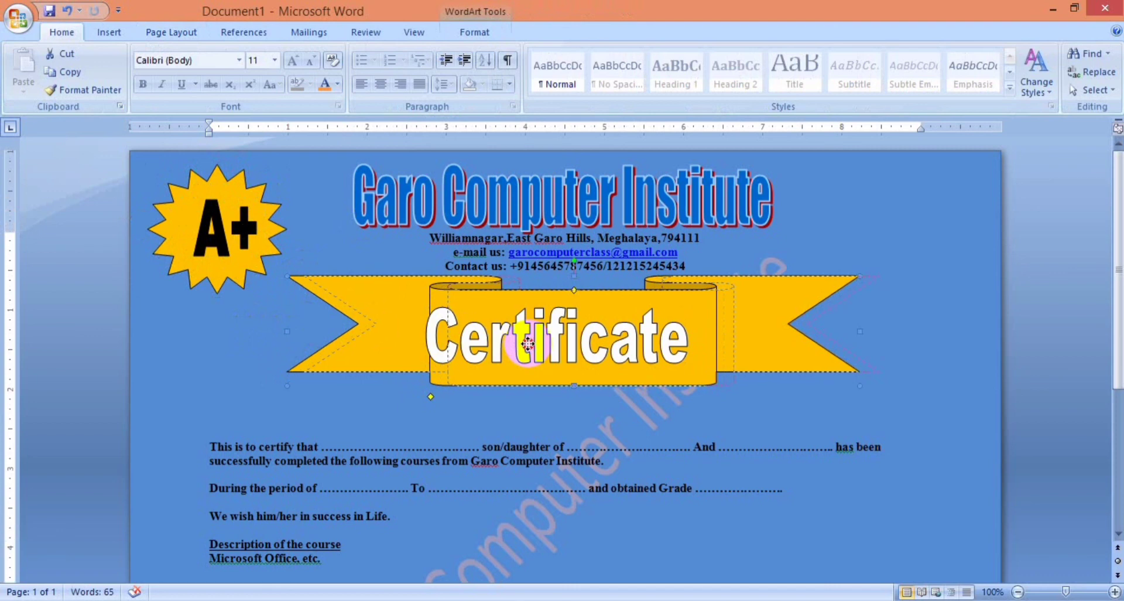
{"action": "left_click_drag", "start_coordinate": [527, 344], "coordinate": [508, 344]}
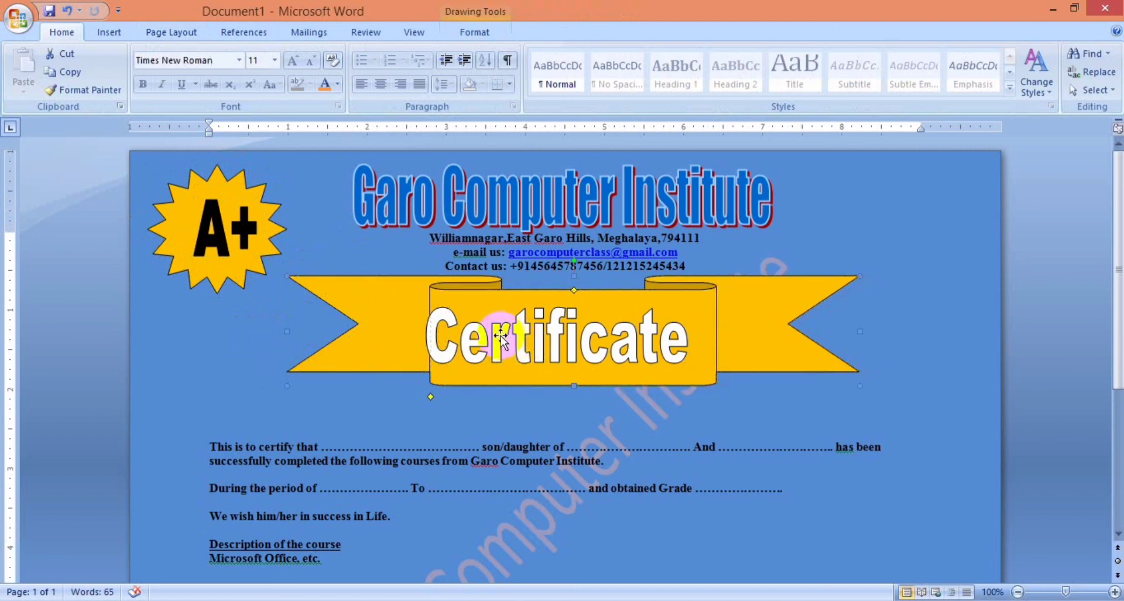
{"action": "left_click", "coordinate": [535, 340]}
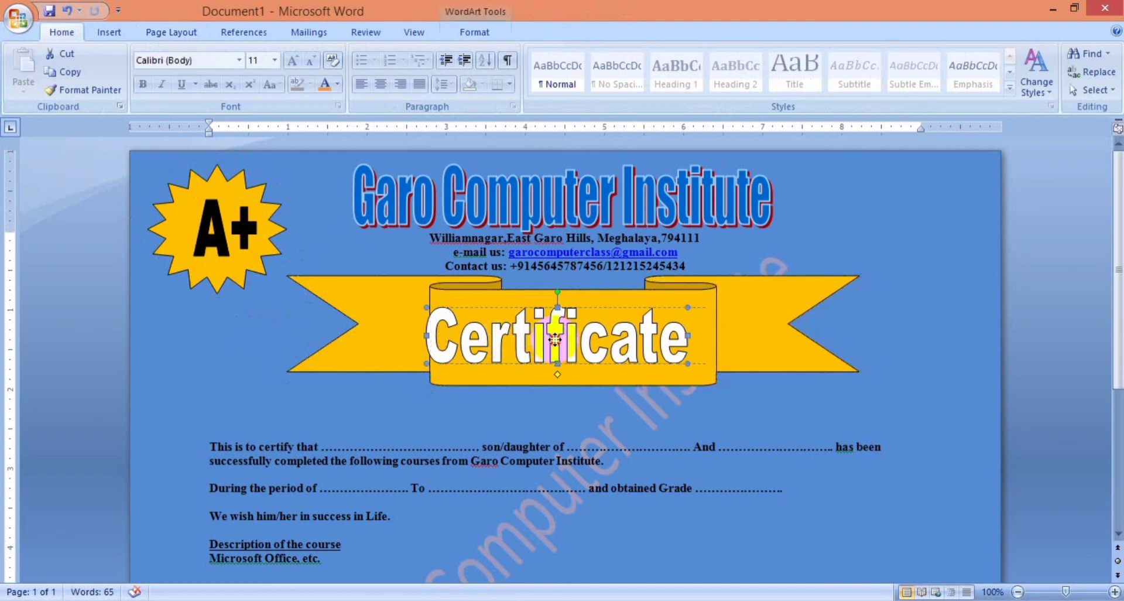
{"action": "left_click_drag", "start_coordinate": [555, 338], "coordinate": [574, 339]}
{"action": "left_click", "coordinate": [755, 323]}
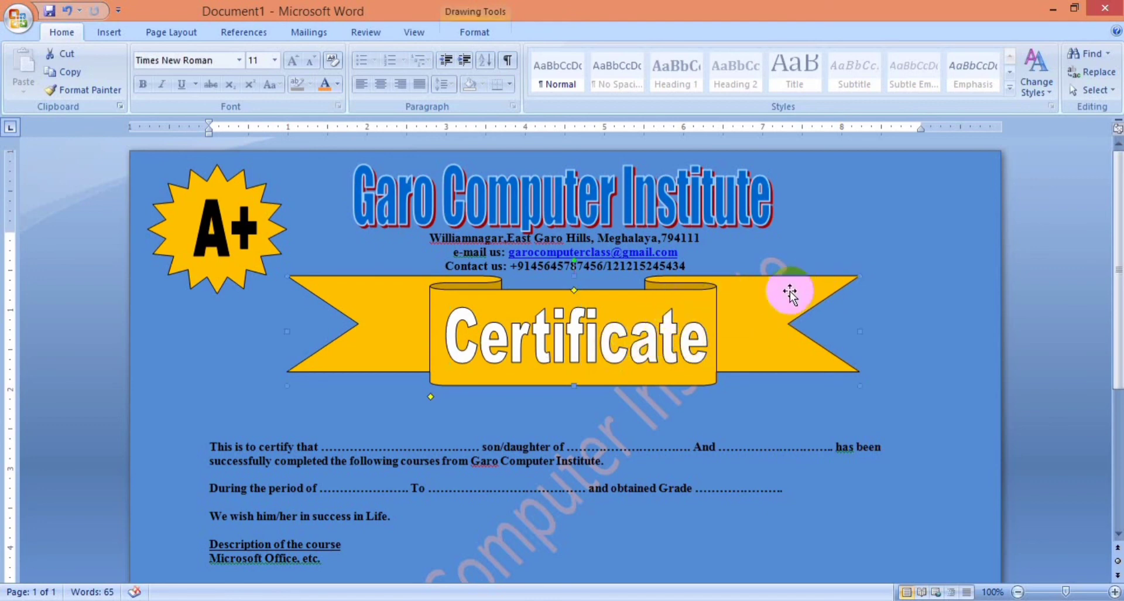
Cancel the Print dialog, then open Print Preview of the revised certificate from the Office menu.
{"action": "left_click", "coordinate": [26, 34]}
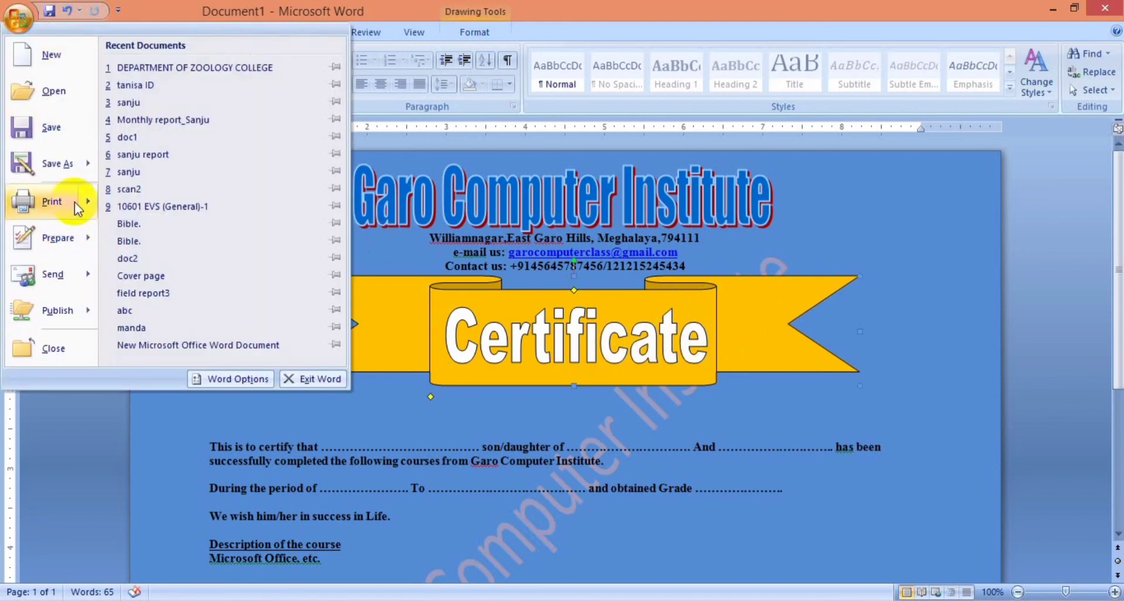
{"action": "key", "text": "Escape"}
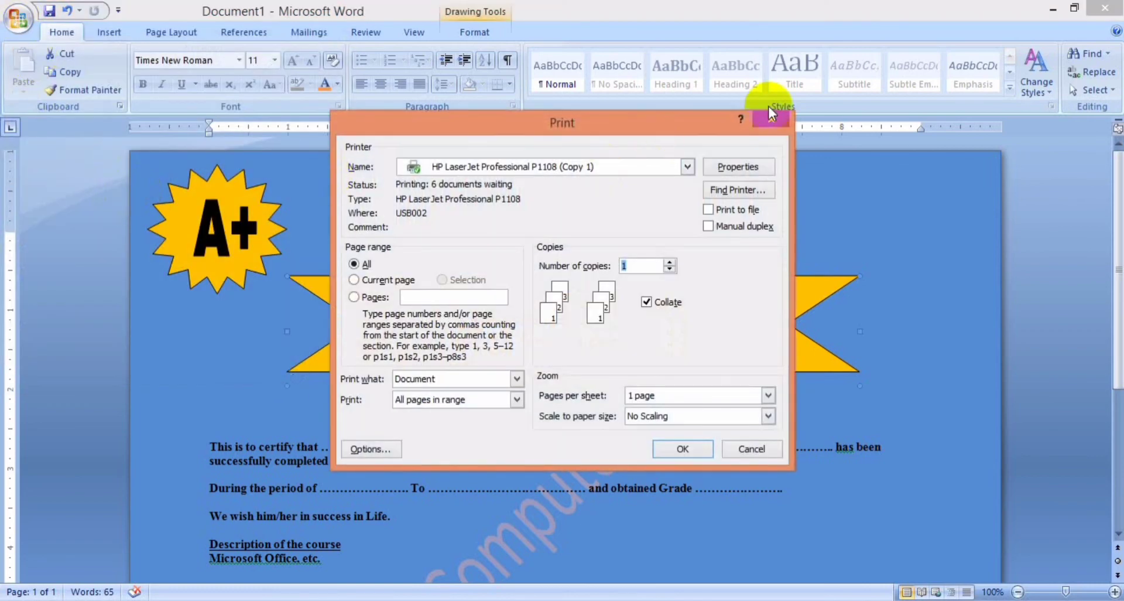
{"action": "left_click", "coordinate": [773, 117]}
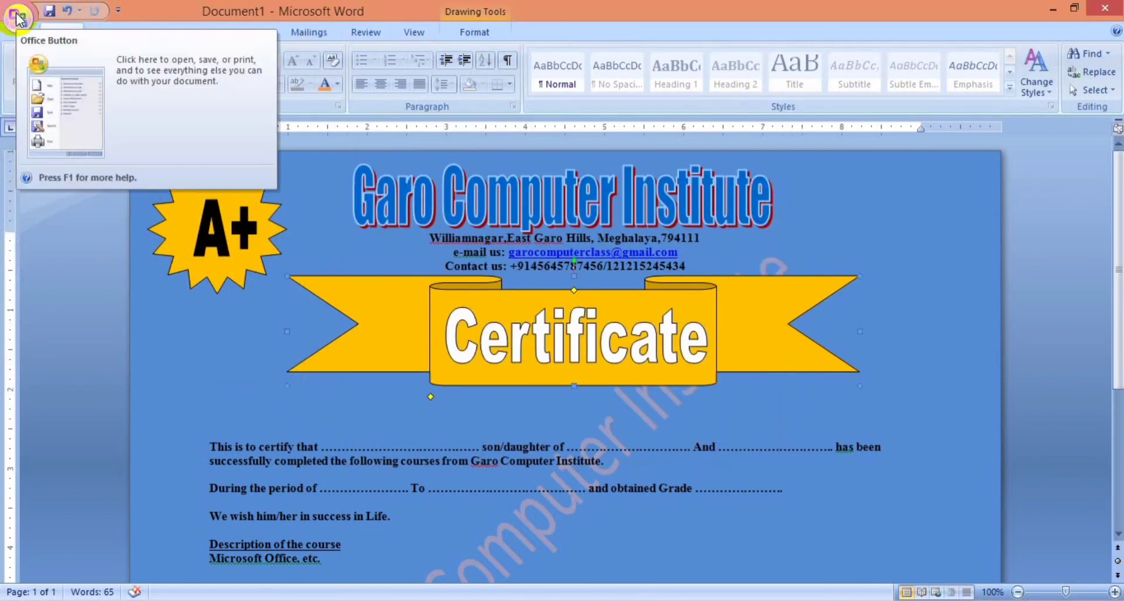
{"action": "left_click", "coordinate": [19, 18]}
{"action": "mouse_move", "coordinate": [92, 199]}
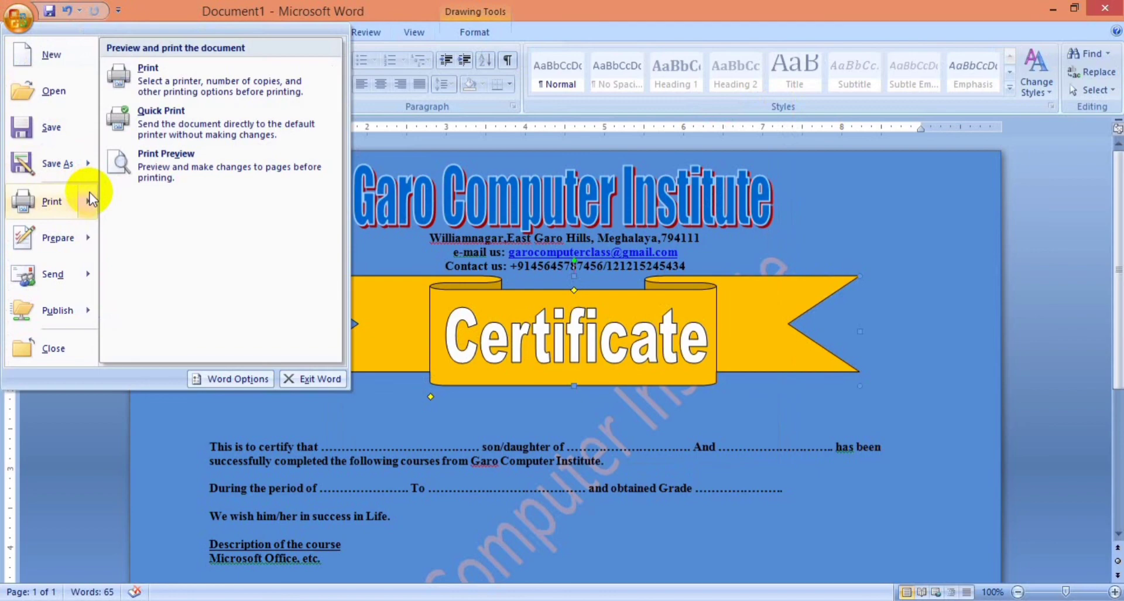
{"action": "left_click", "coordinate": [167, 159]}
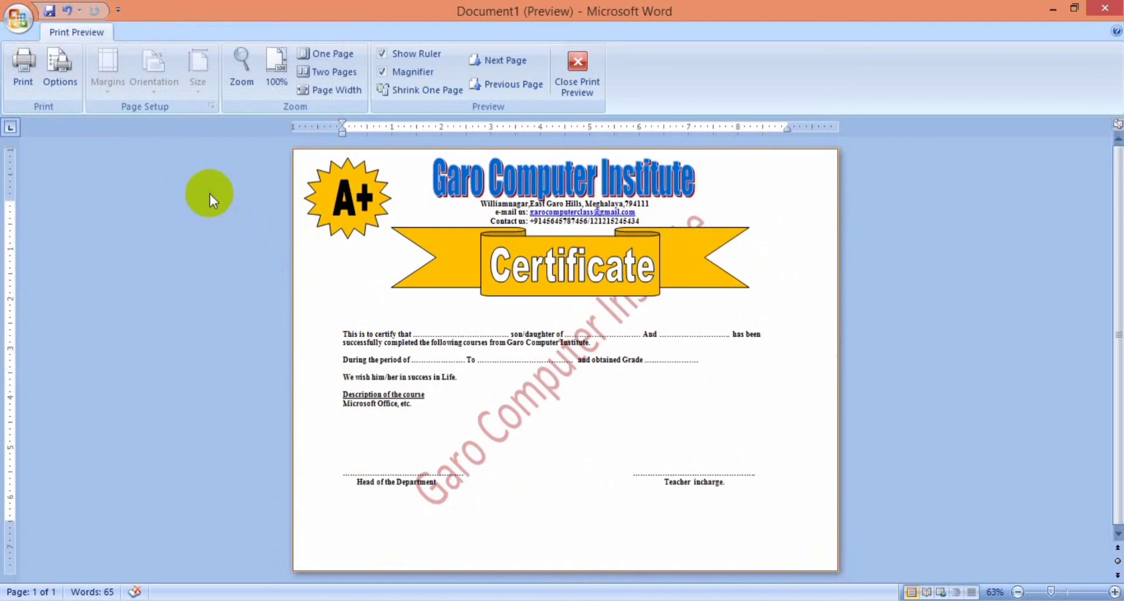
Turn on 'Print background colors and images' so the blue page previews, then close Print Preview.
{"action": "left_click", "coordinate": [59, 65]}
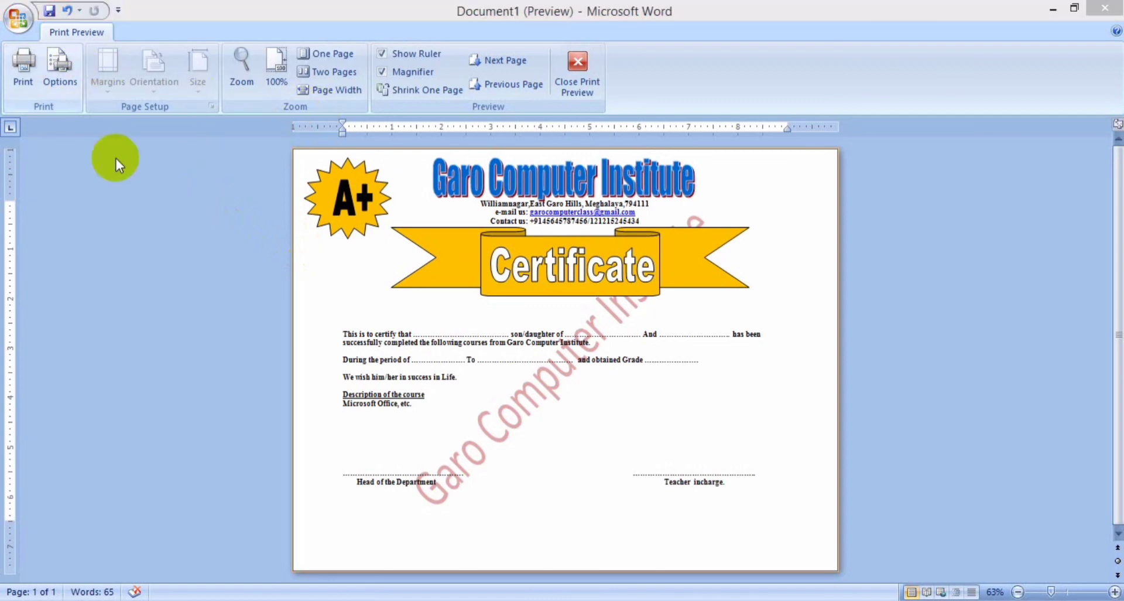
{"action": "left_click", "coordinate": [374, 368]}
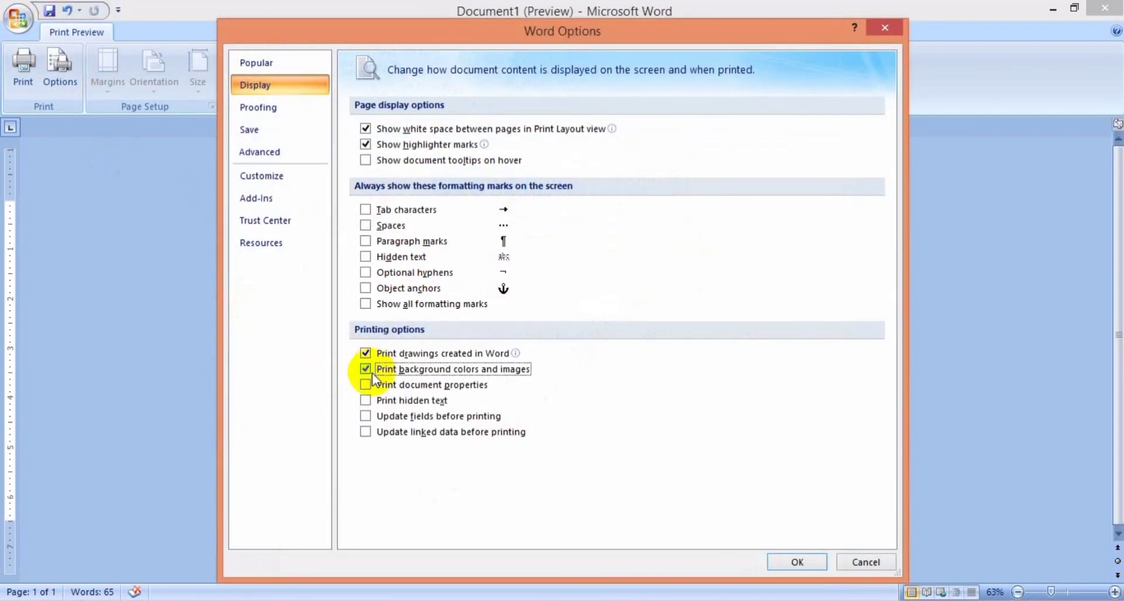
{"action": "left_click", "coordinate": [787, 561]}
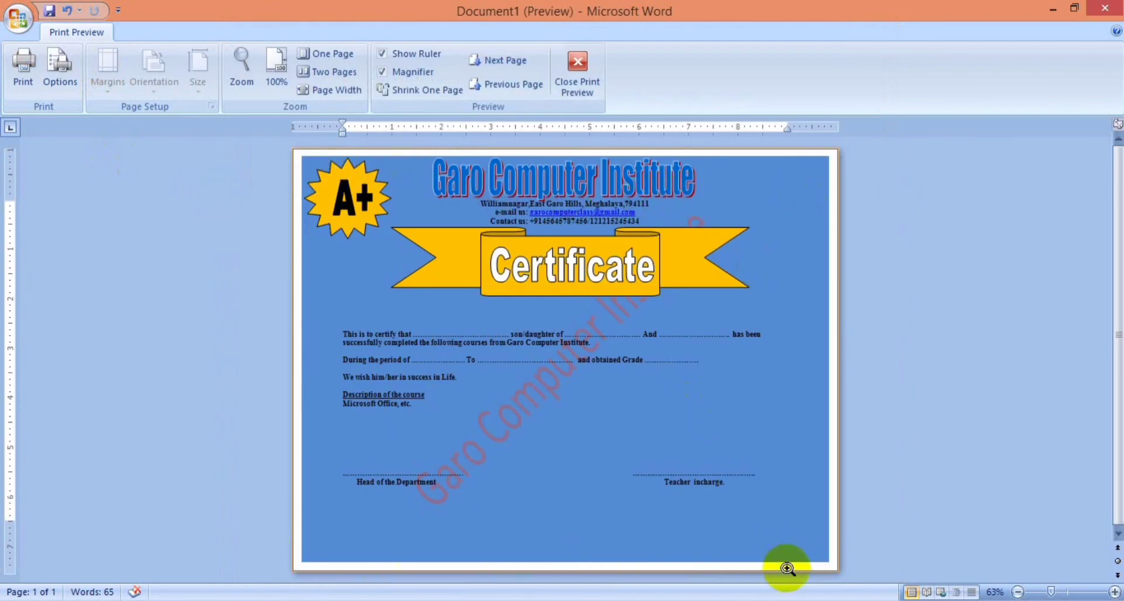
{"action": "left_click", "coordinate": [46, 87]}
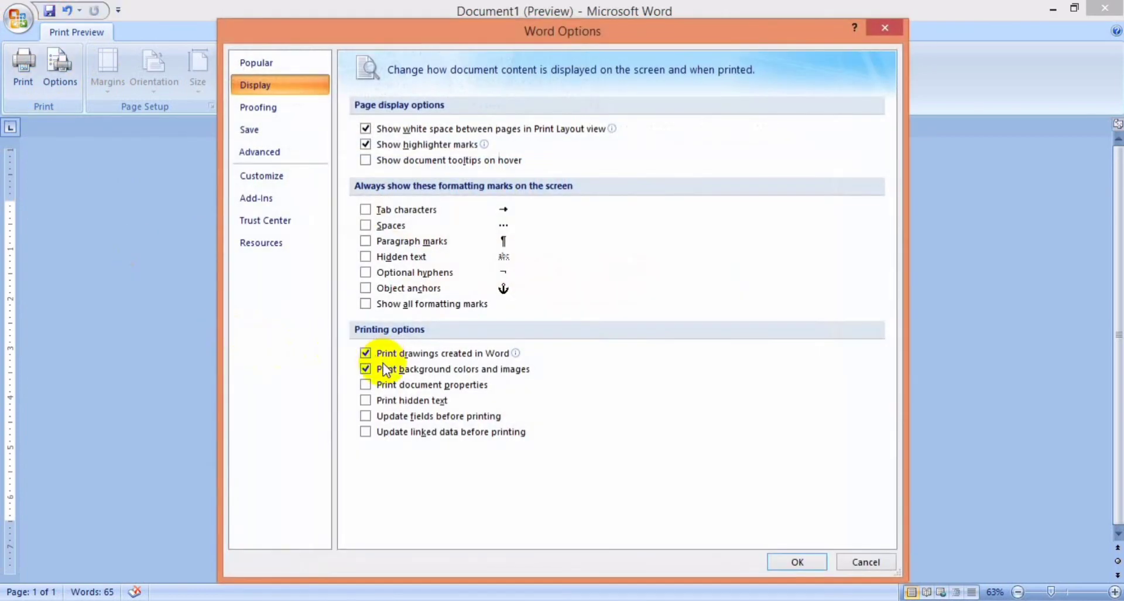
{"action": "left_click", "coordinate": [787, 560]}
{"action": "left_click", "coordinate": [571, 87]}
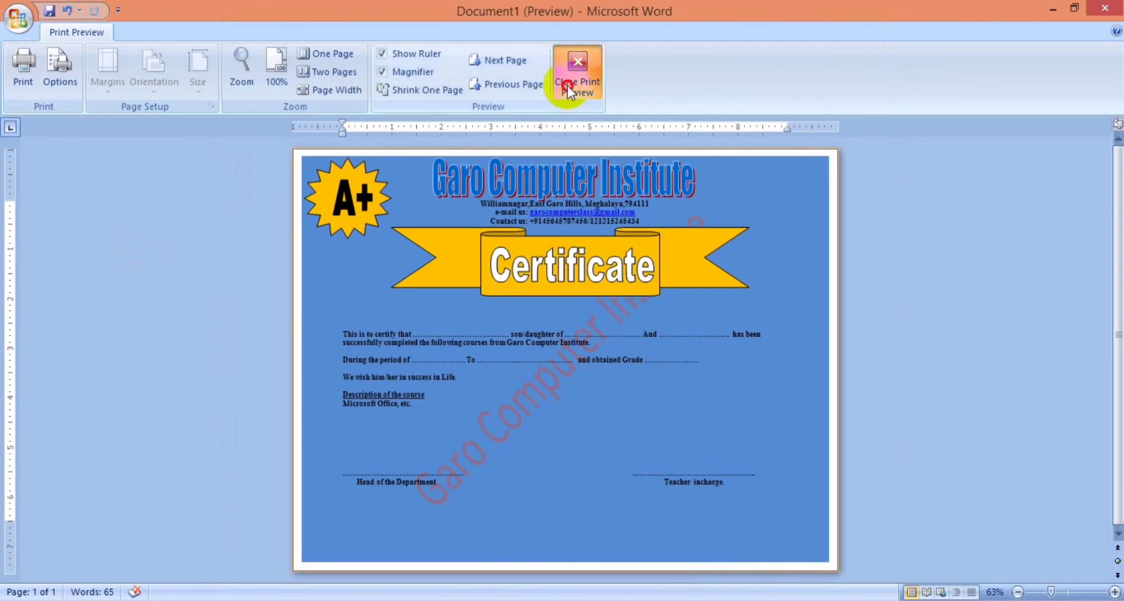
{"action": "scroll", "coordinate": [560, 287], "scroll_direction": "down", "scroll_amount": 5}
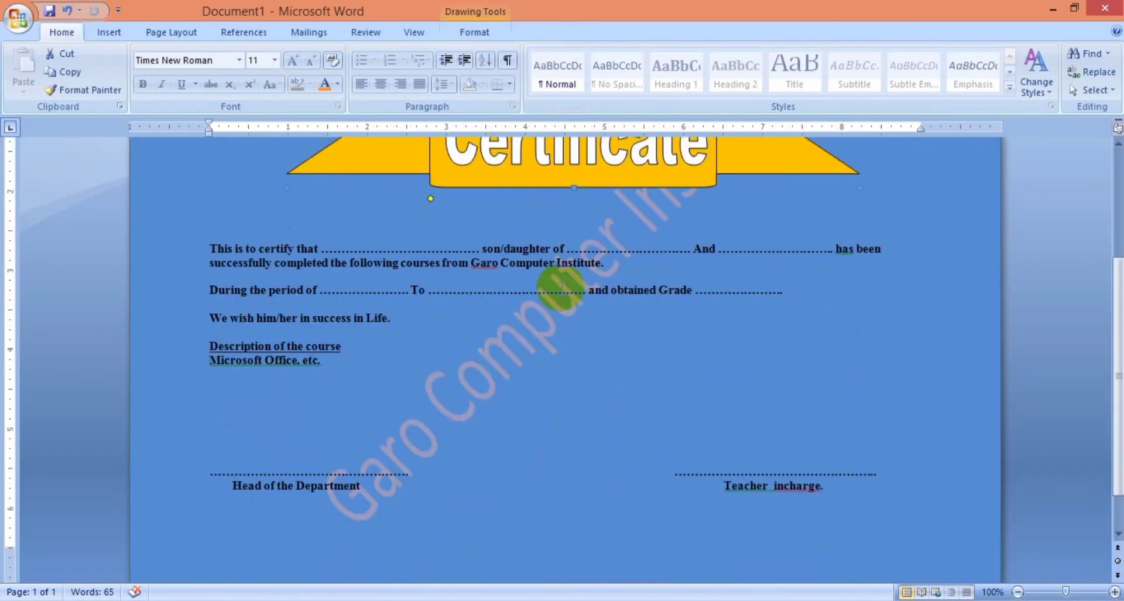
{"action": "scroll", "coordinate": [561, 287], "scroll_direction": "up", "scroll_amount": 2}
{"action": "scroll", "coordinate": [561, 287], "scroll_direction": "up", "scroll_amount": 2}
{"action": "scroll", "coordinate": [561, 287], "scroll_direction": "up", "scroll_amount": 1}
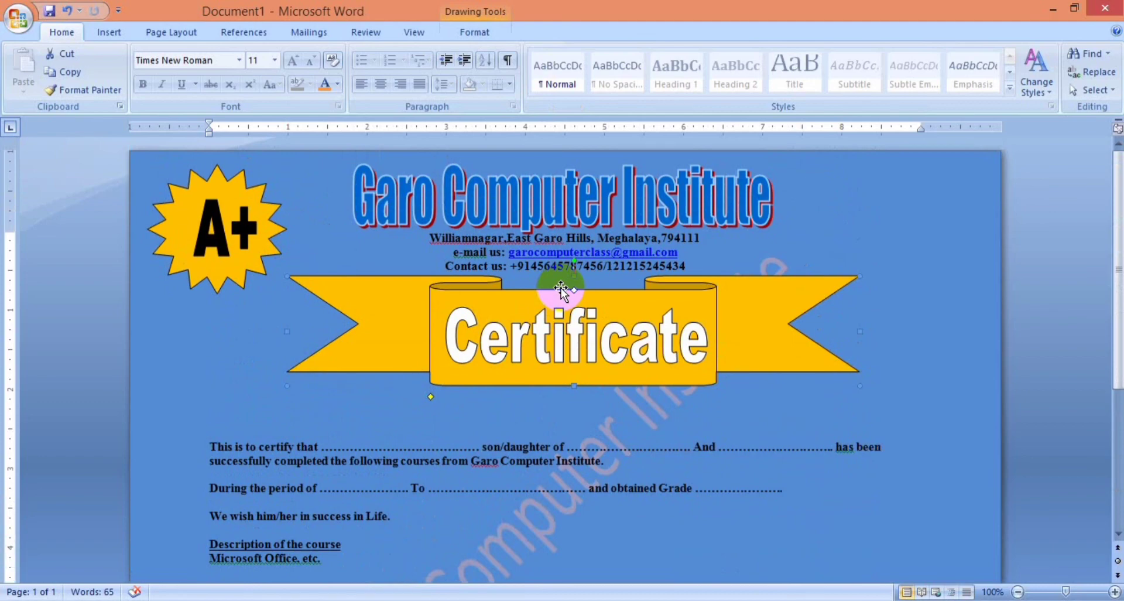
{"action": "scroll", "coordinate": [561, 287], "scroll_direction": "down", "scroll_amount": 1}
{"action": "scroll", "coordinate": [561, 287], "scroll_direction": "down", "scroll_amount": 2}
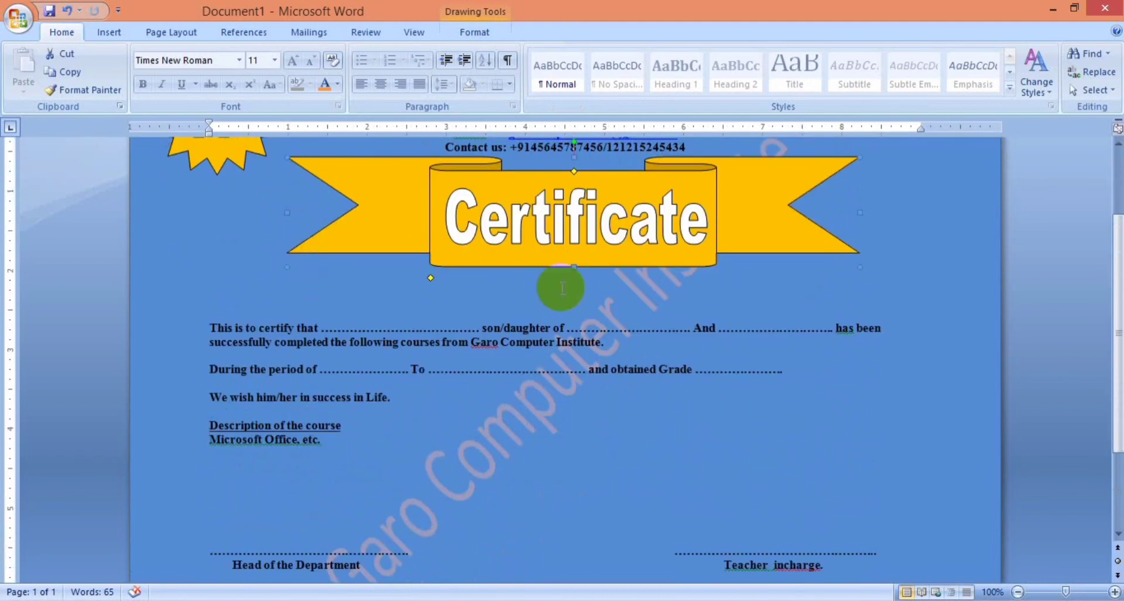
{"action": "scroll", "coordinate": [561, 287], "scroll_direction": "down", "scroll_amount": 2}
{"action": "scroll", "coordinate": [561, 287], "scroll_direction": "up", "scroll_amount": 1}
{"action": "scroll", "coordinate": [561, 286], "scroll_direction": "up", "scroll_amount": 1}
{"action": "scroll", "coordinate": [561, 287], "scroll_direction": "up", "scroll_amount": 2}
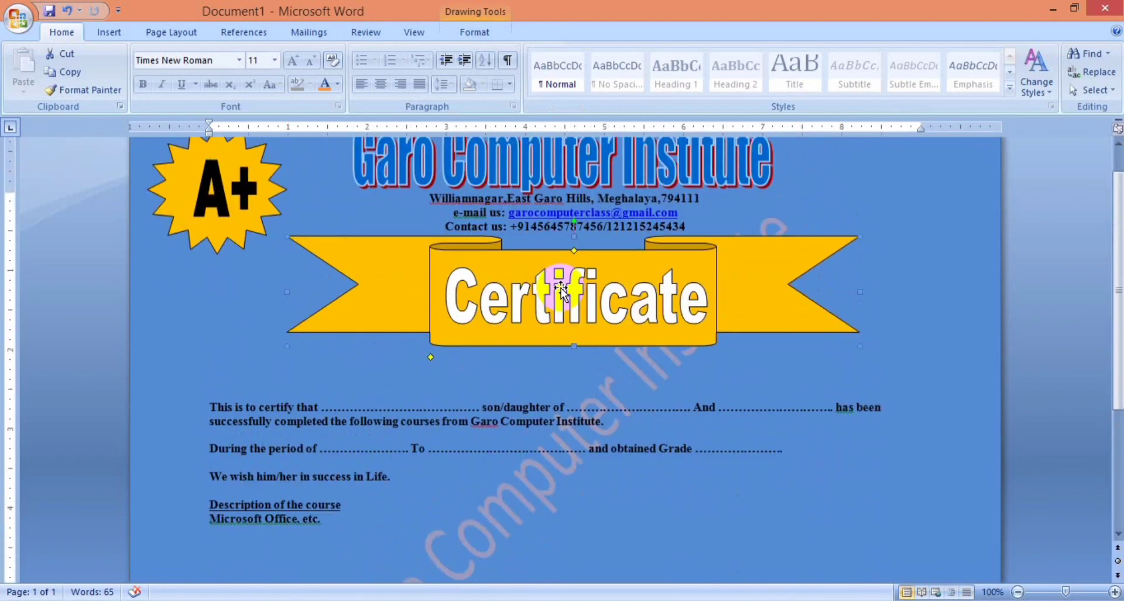
{"action": "scroll", "coordinate": [560, 287], "scroll_direction": "up", "scroll_amount": 1}
{"action": "scroll", "coordinate": [561, 287], "scroll_direction": "down", "scroll_amount": 1}
{"action": "scroll", "coordinate": [561, 287], "scroll_direction": "up", "scroll_amount": 1}
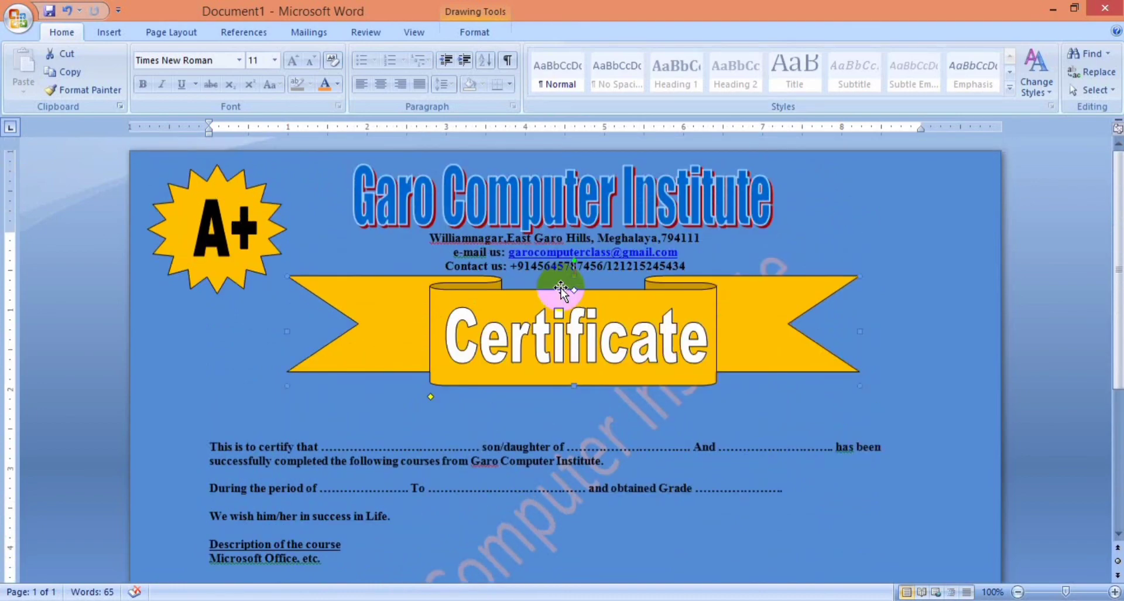